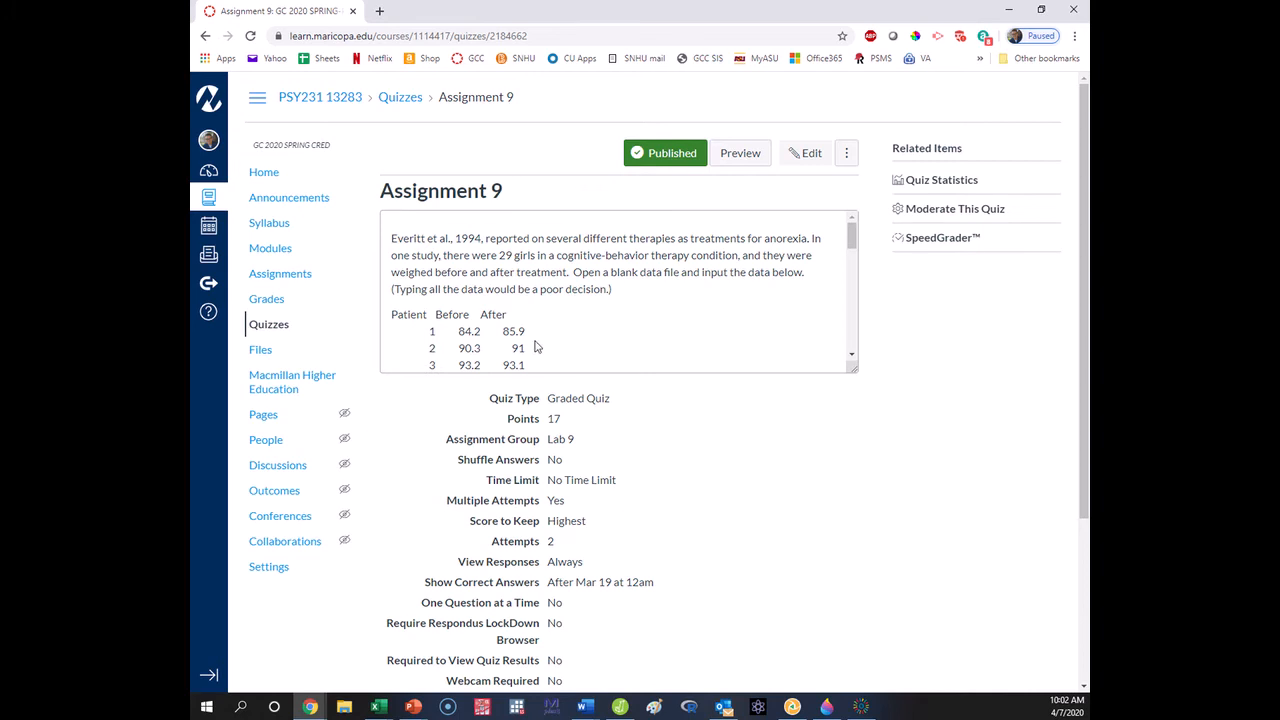
Copy the Patient, Before and After data table for all 29 patients from the Assignment 9 description
scroll(534, 347, "down", 2)
scroll(559, 287, "up", 3)
scroll(506, 225, "down", 3)
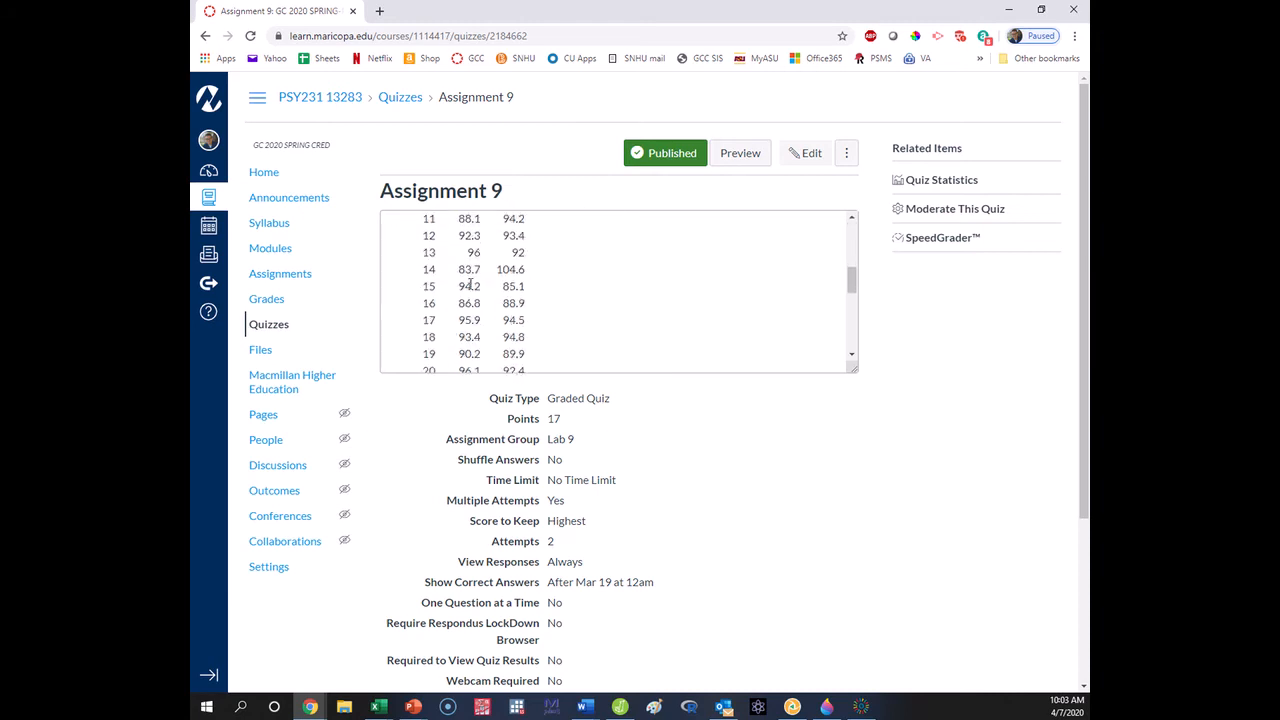
scroll(469, 285, "down", 5)
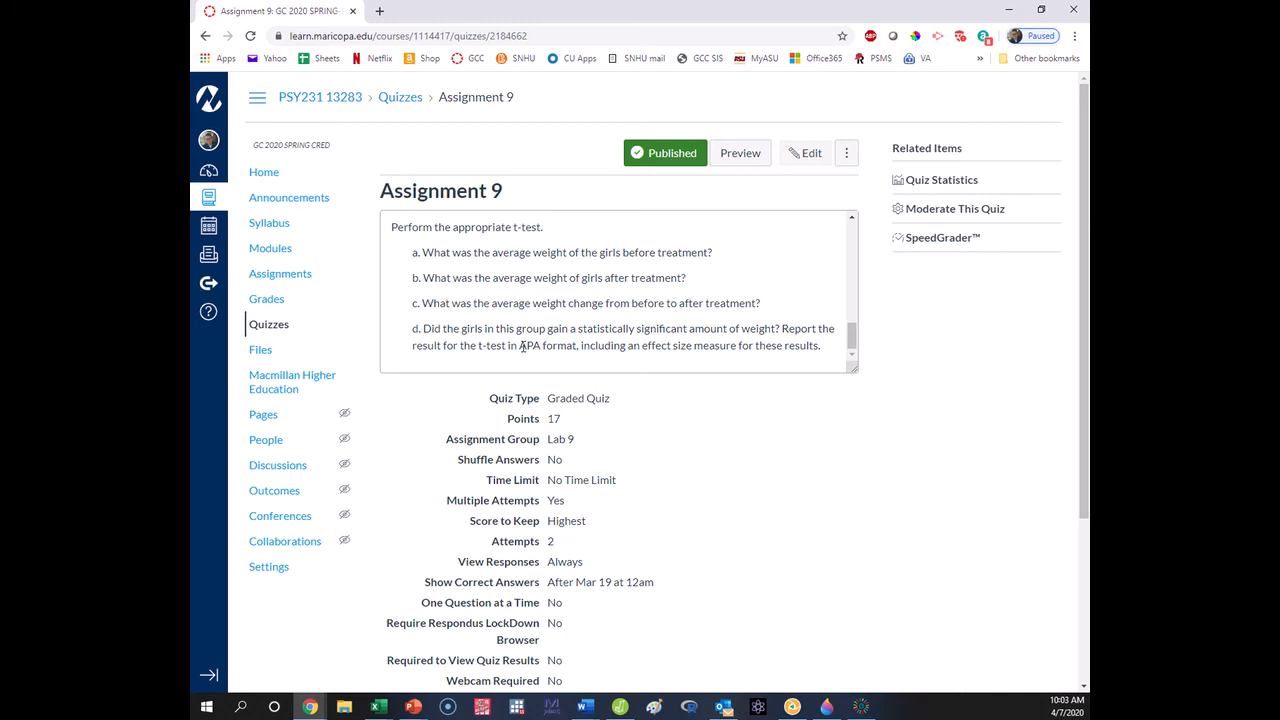
scroll(530, 333, "up", 10)
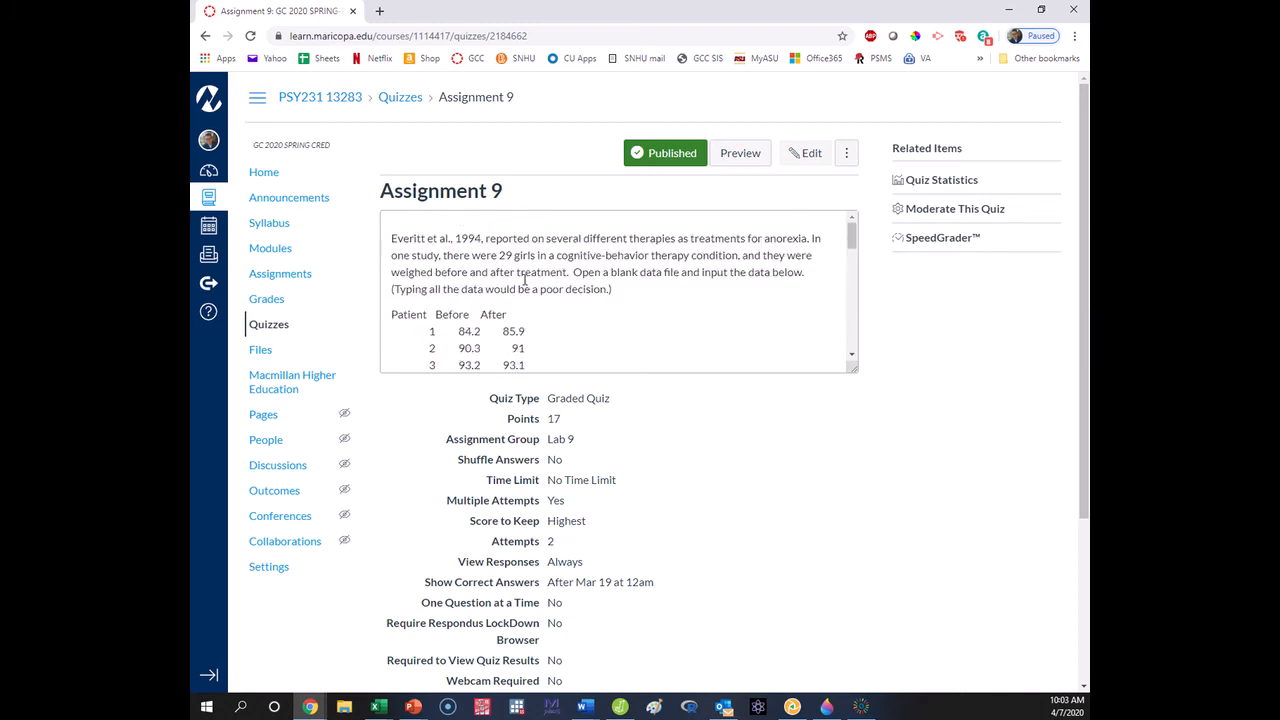
left_click_drag(396, 314, 535, 313)
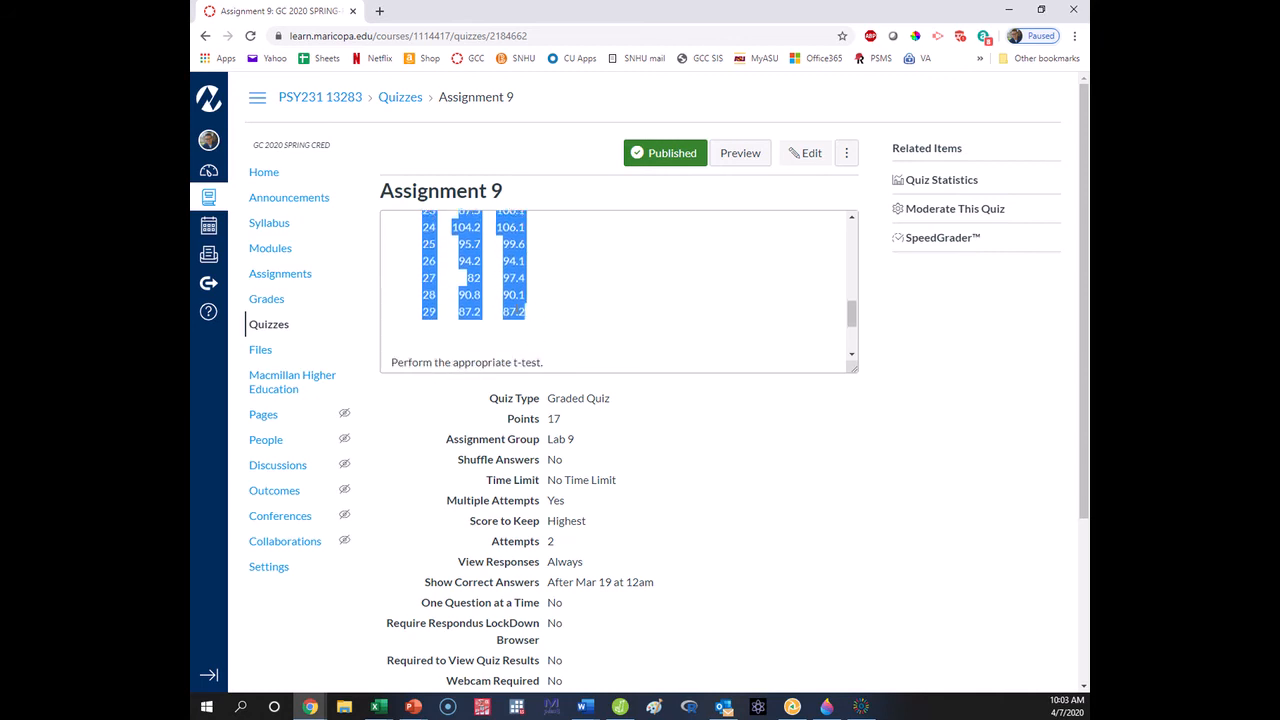
right_click(521, 311)
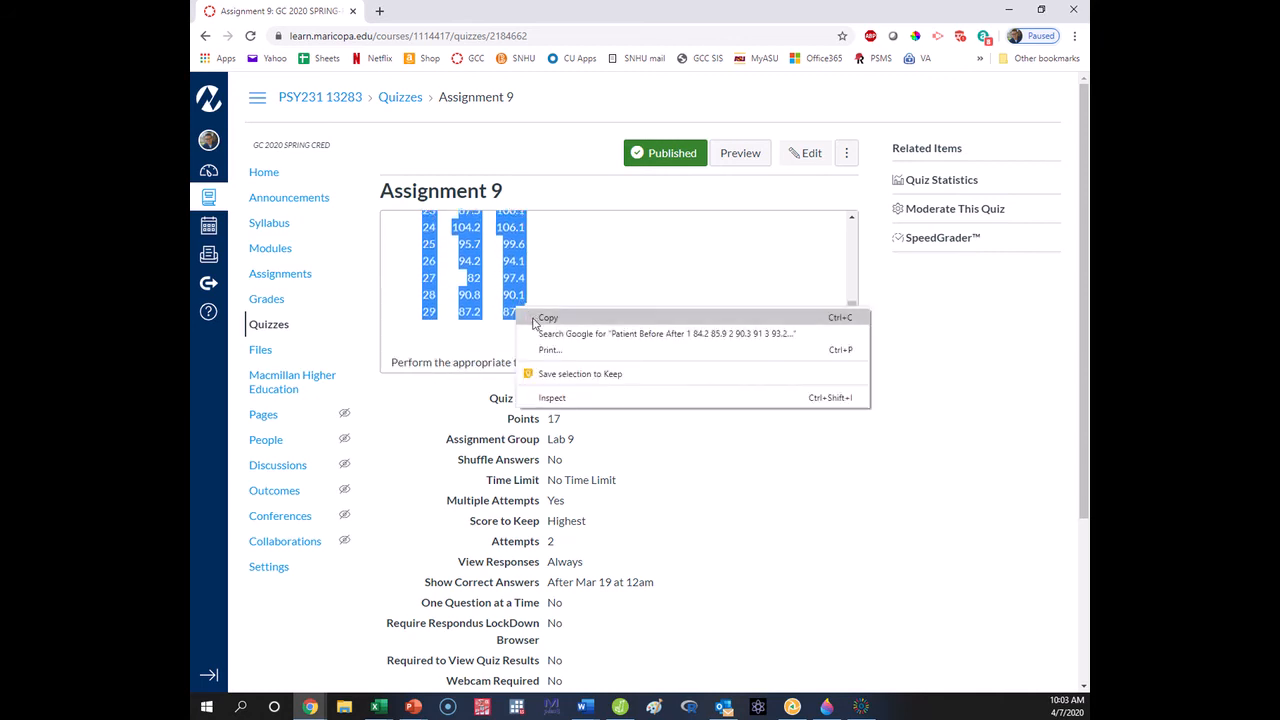
left_click(535, 319)
Switch to Excel with a new blank workbook and maximize its window
left_click(378, 708)
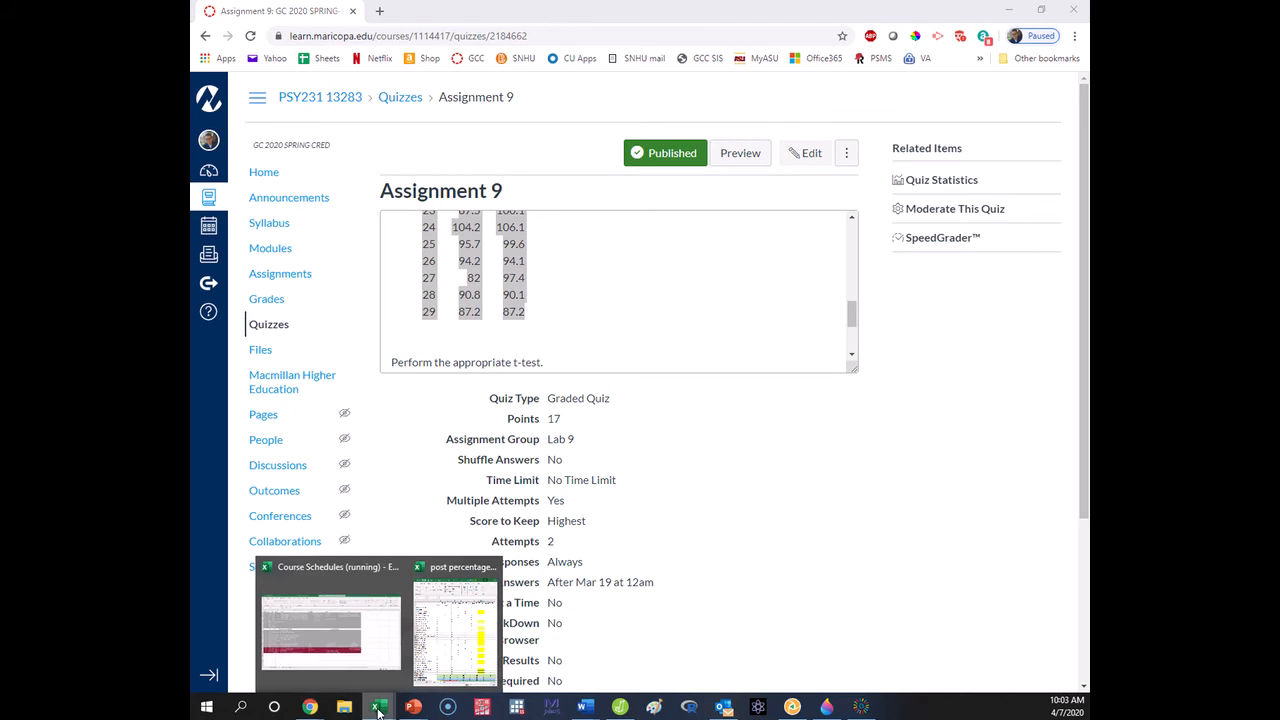
right_click(377, 714)
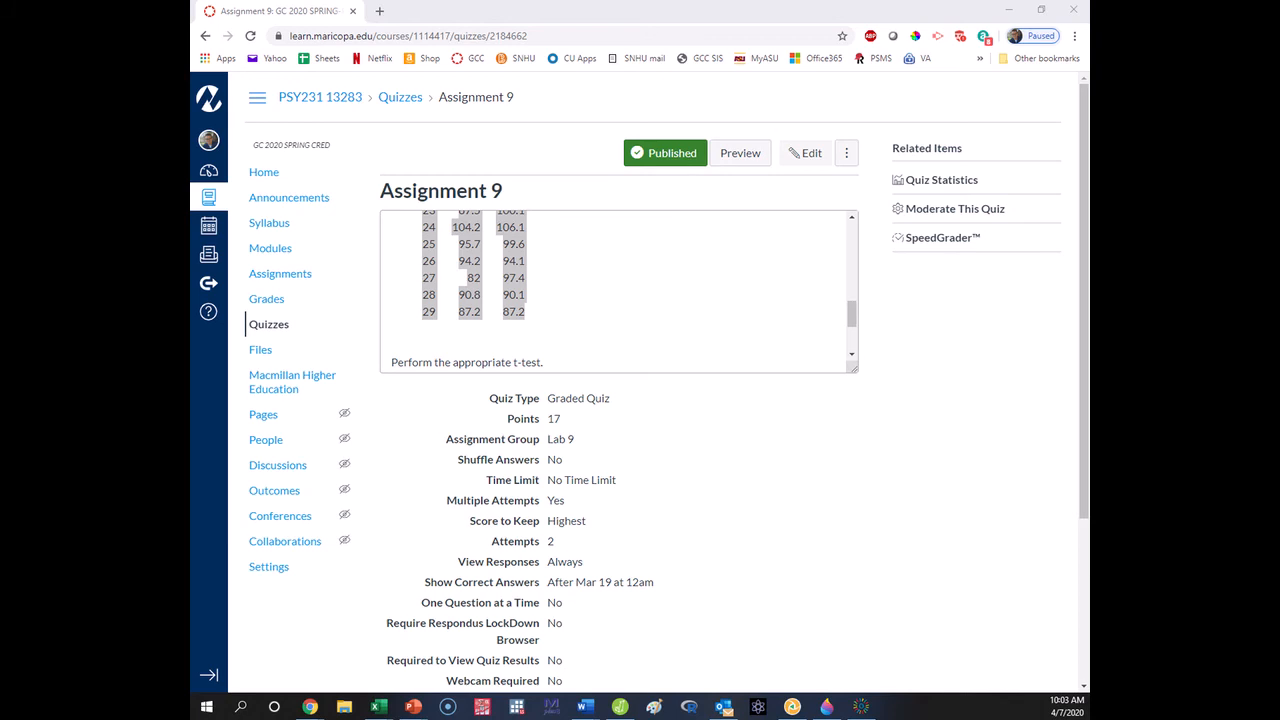
left_click_drag(1089, 68, 520, 36)
left_click(790, 44)
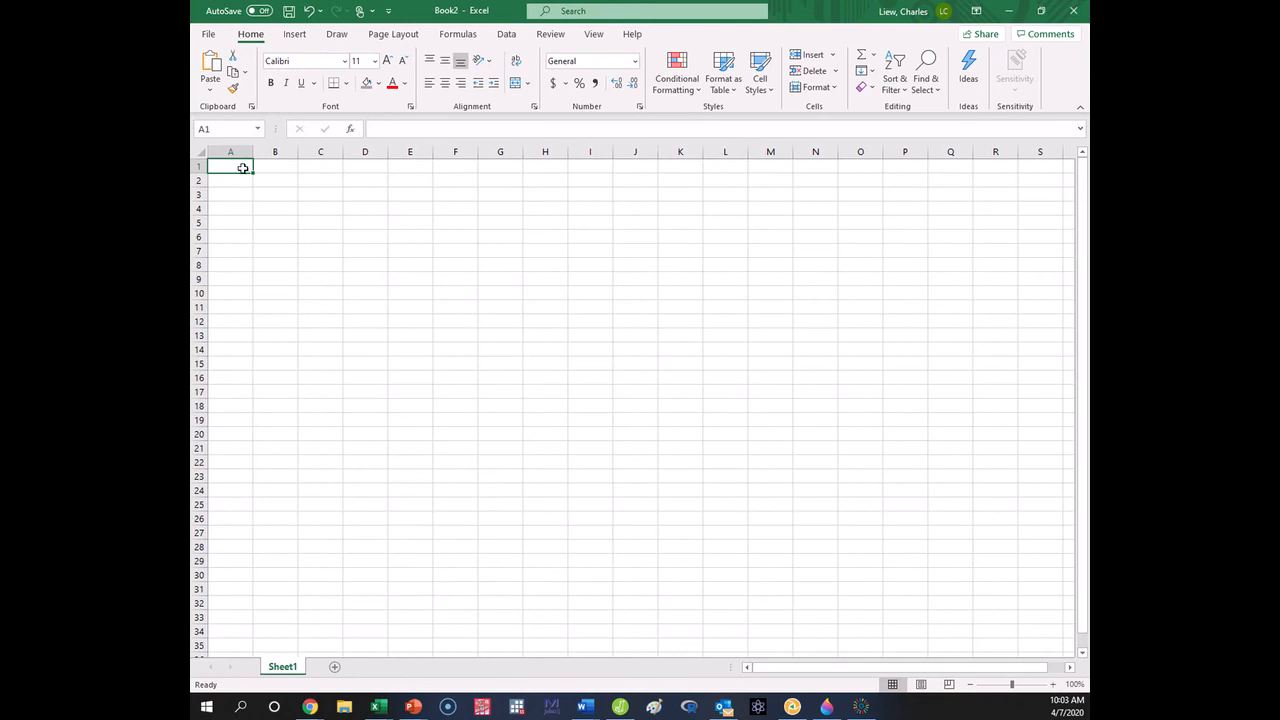
Try to paste the copied table into cell A1 with Match Destination Formatting, and undo the paste
key("ctrl+v")
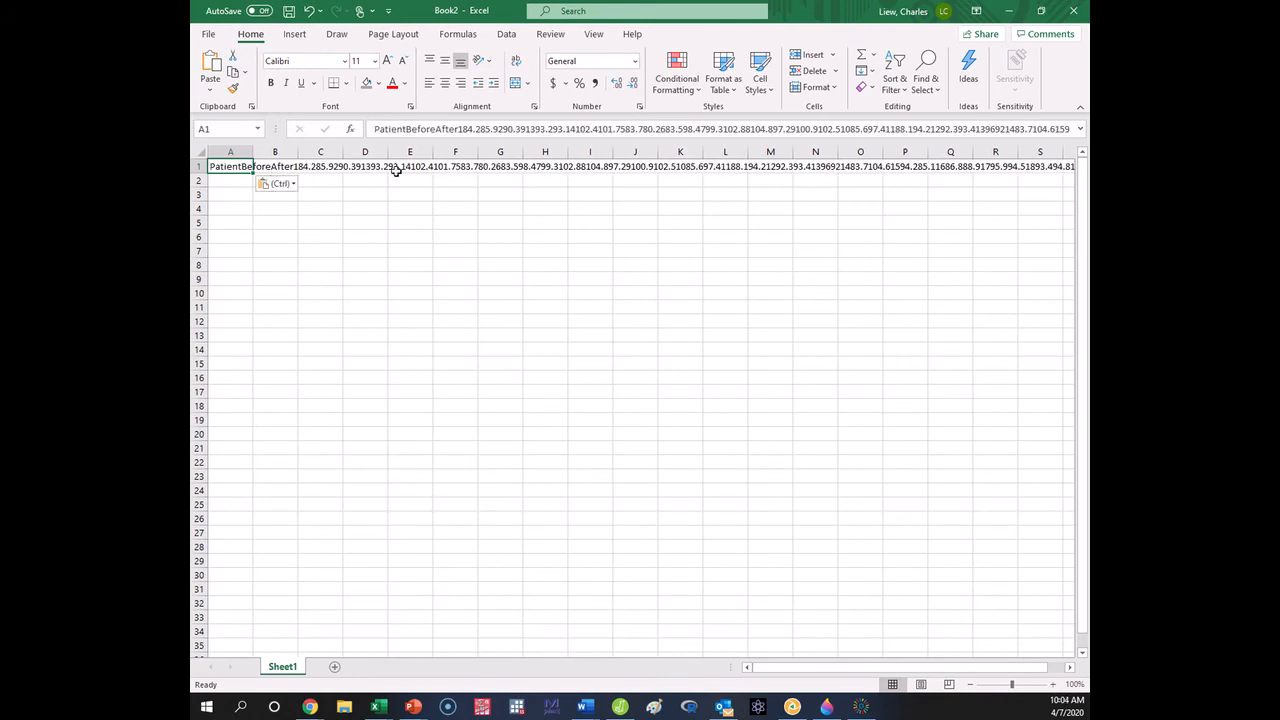
left_click(288, 186)
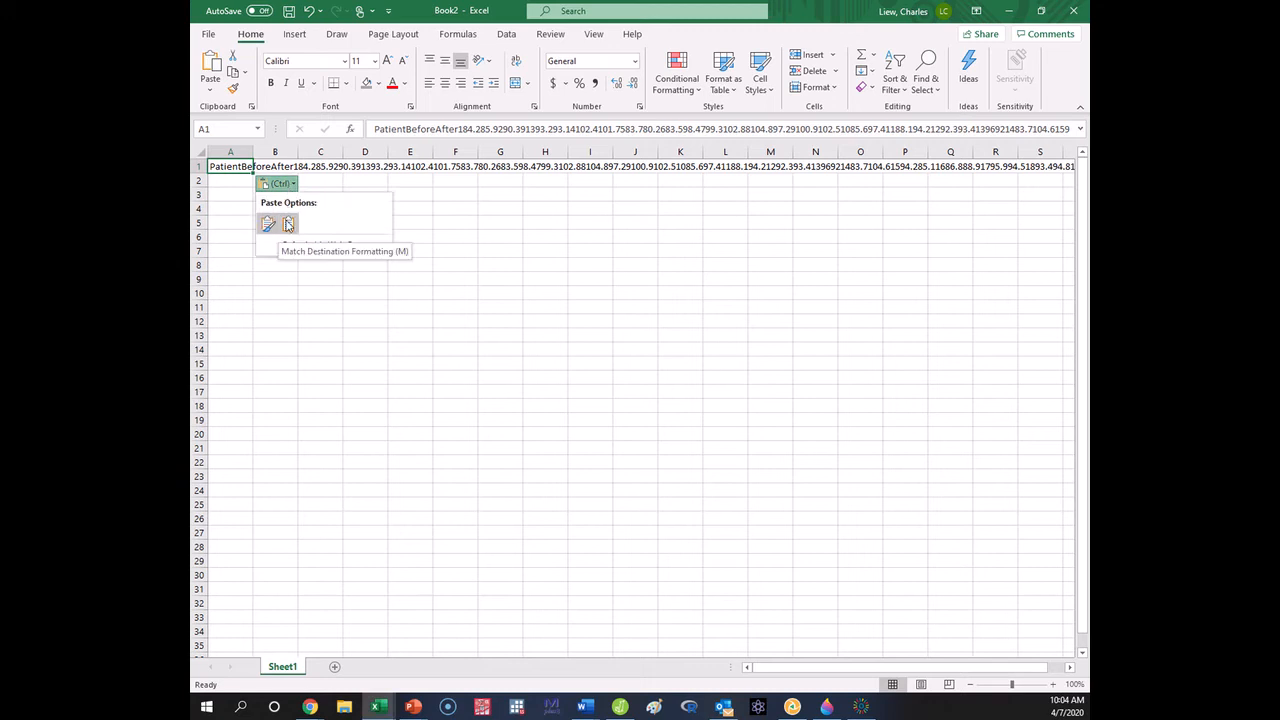
left_click(288, 224)
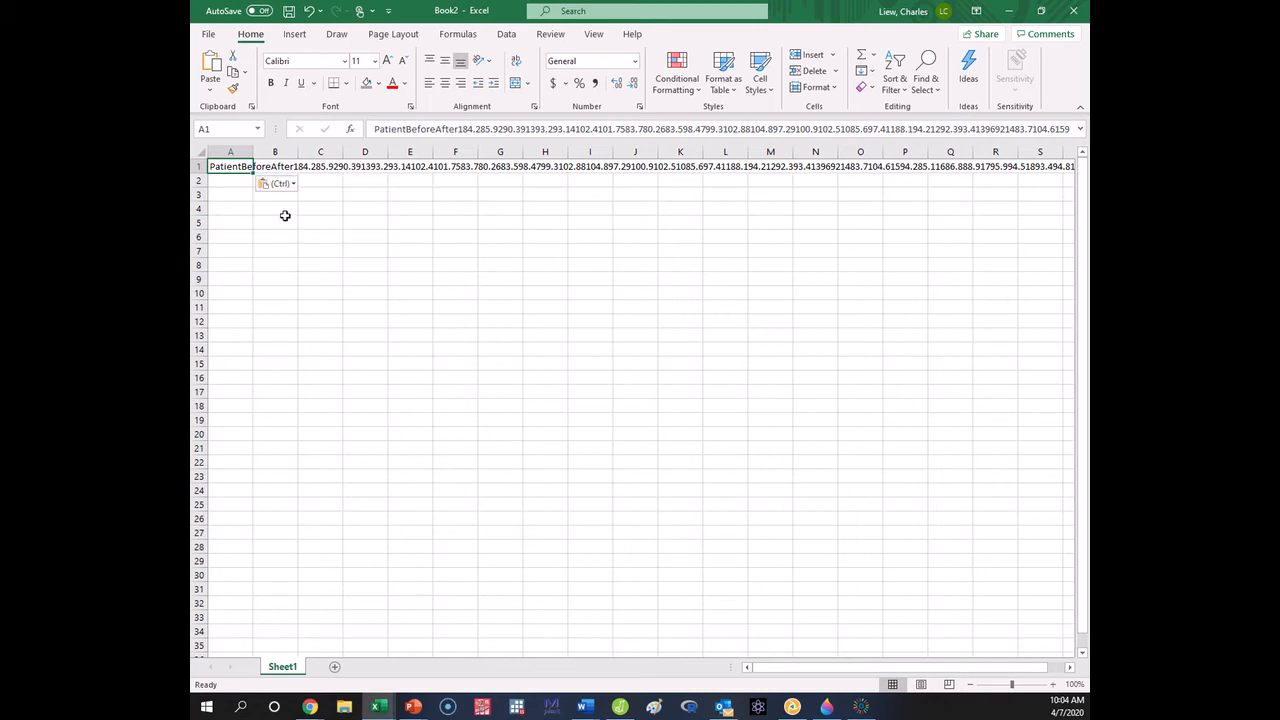
key("ctrl+z")
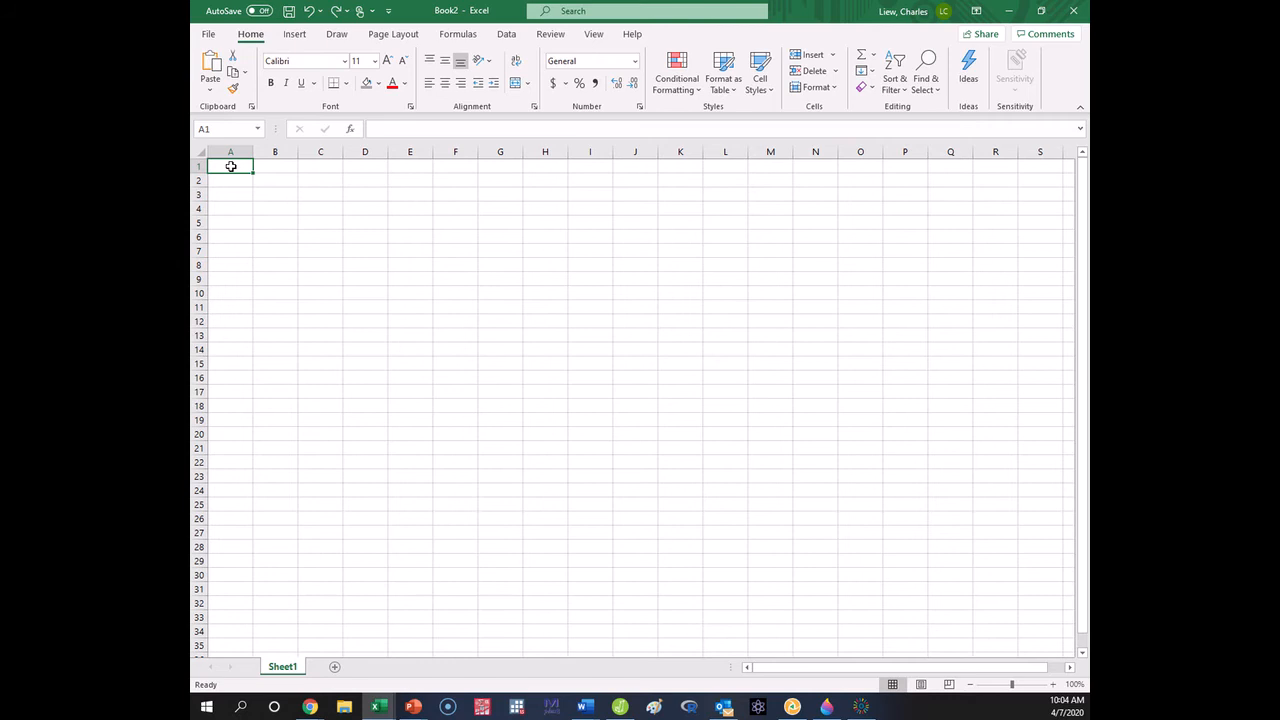
Paste the copied table into cell A1 as plain Text using Paste Special
right_click(231, 167)
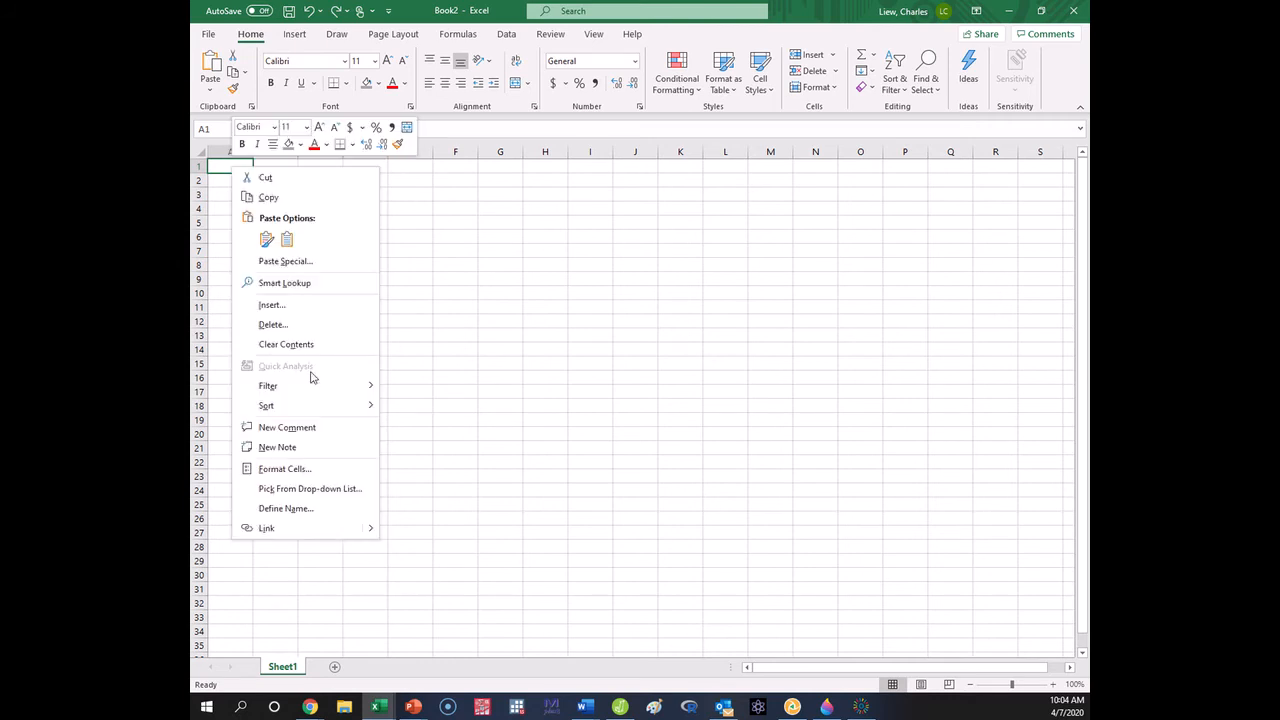
left_click(292, 264)
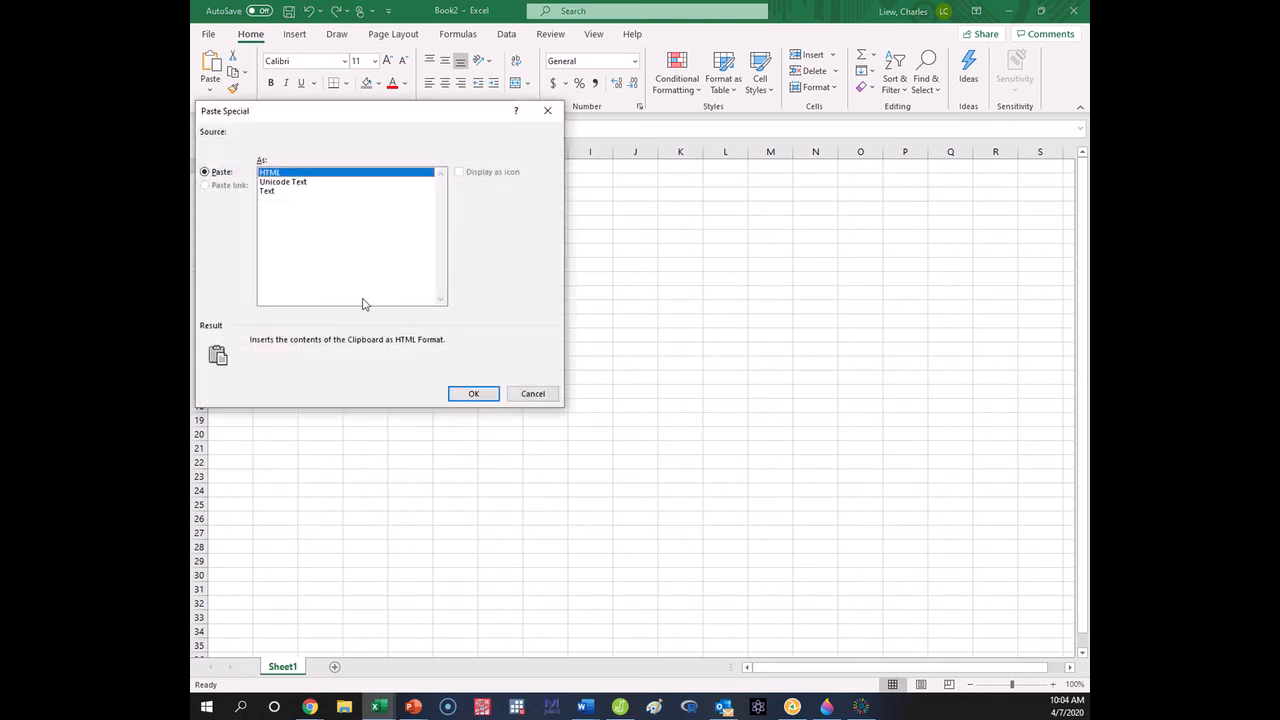
left_click(292, 207)
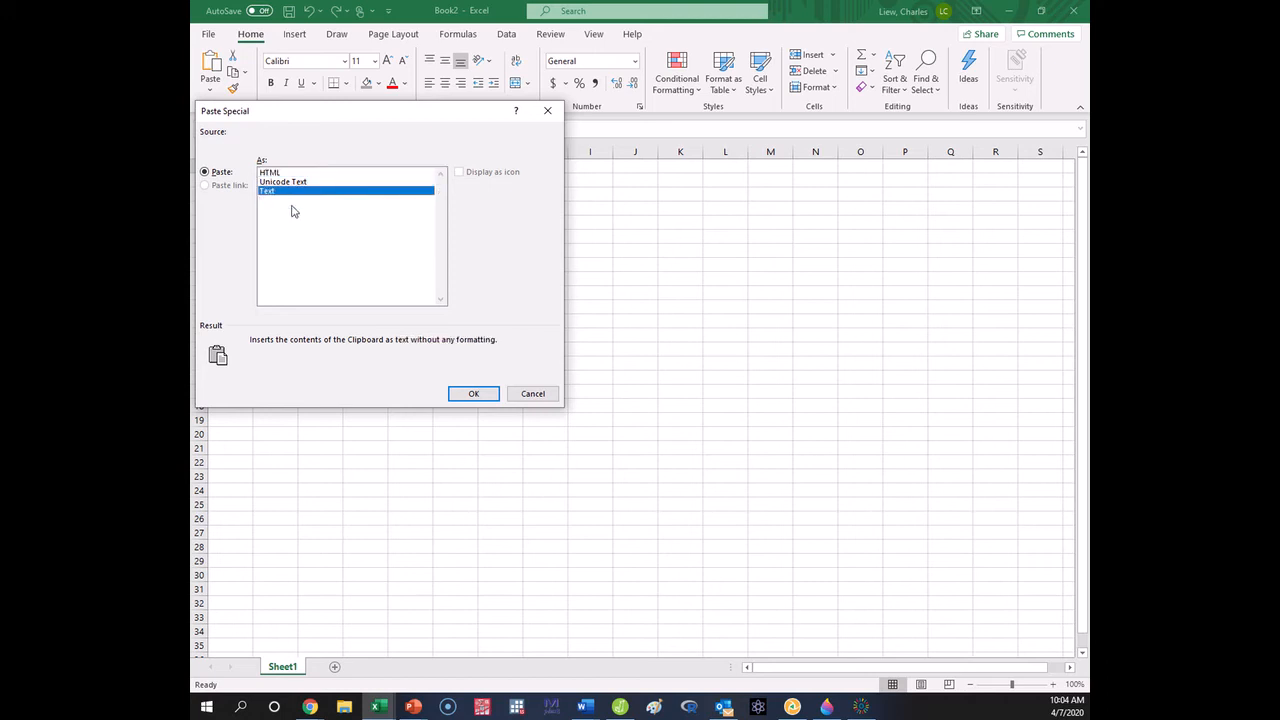
left_click(474, 393)
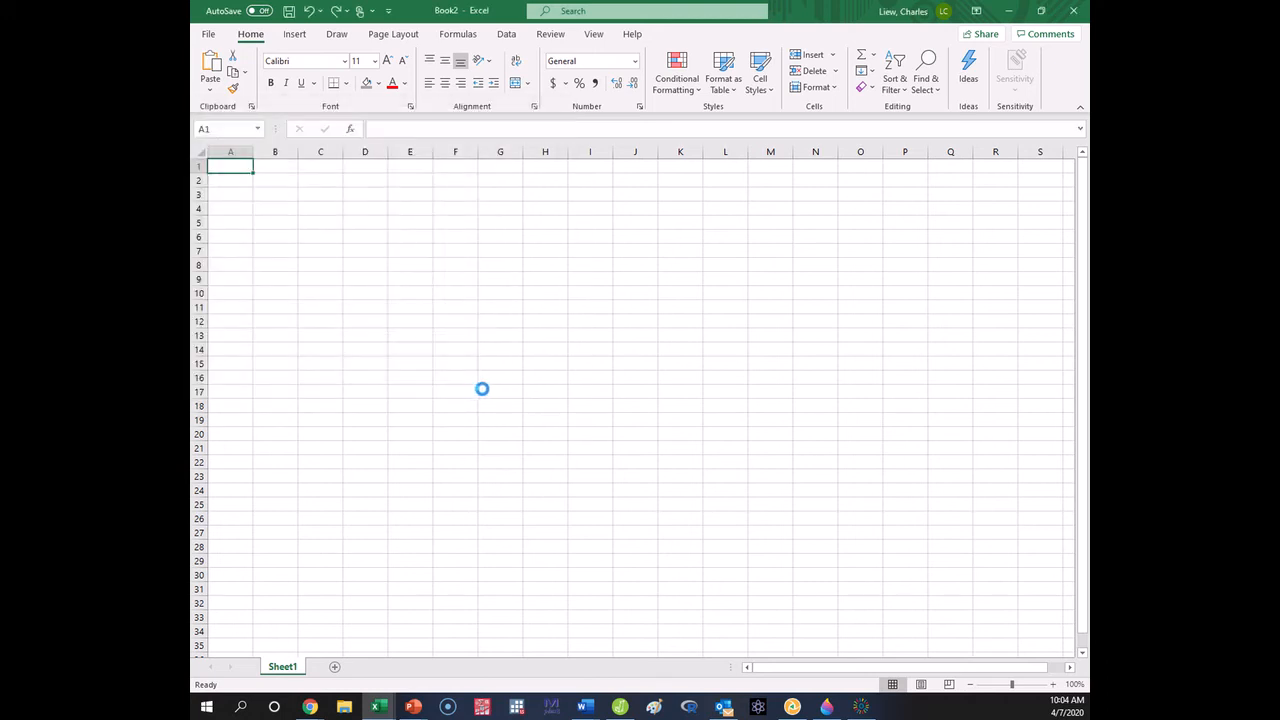
left_click(578, 385)
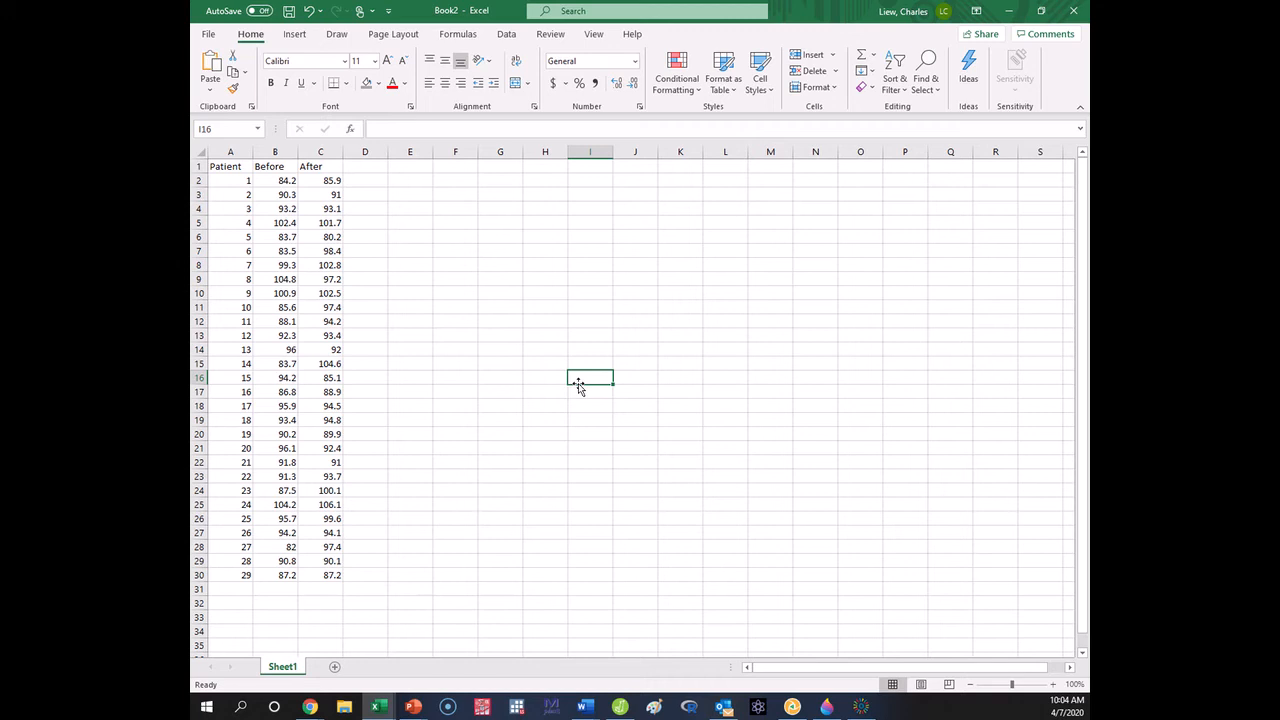
left_click(862, 711)
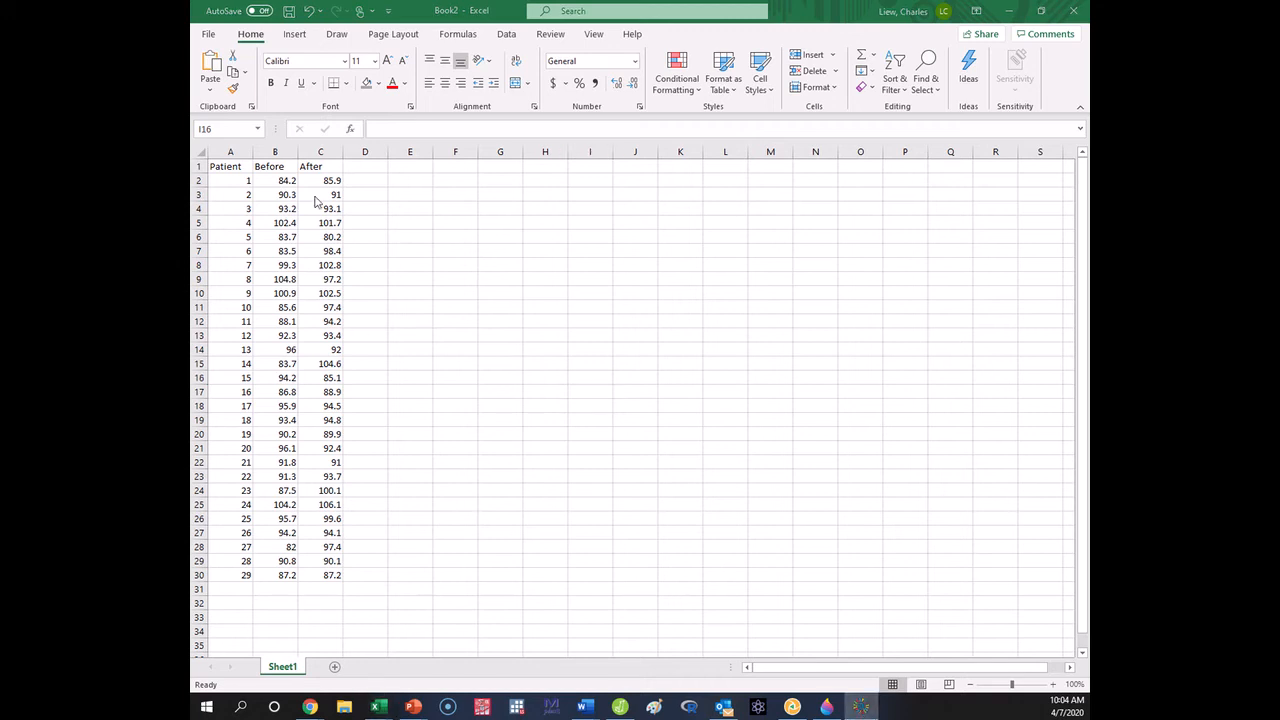
left_click(285, 187)
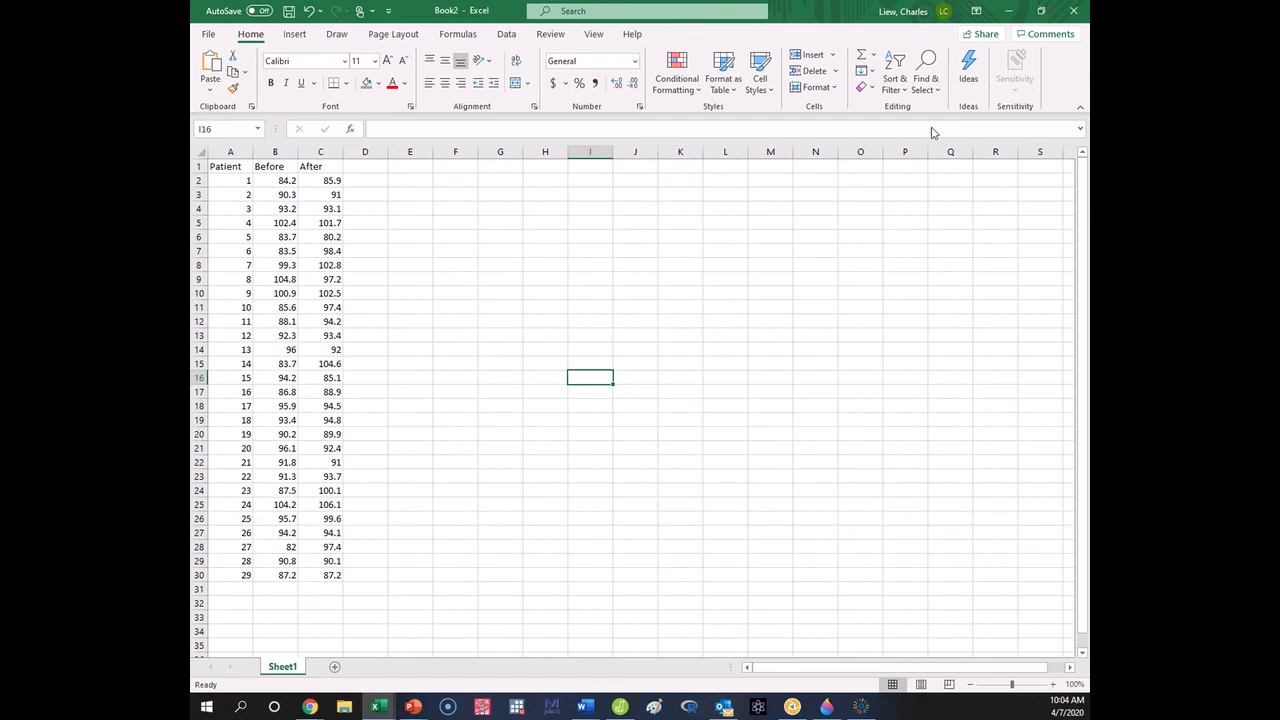
left_click(1040, 10)
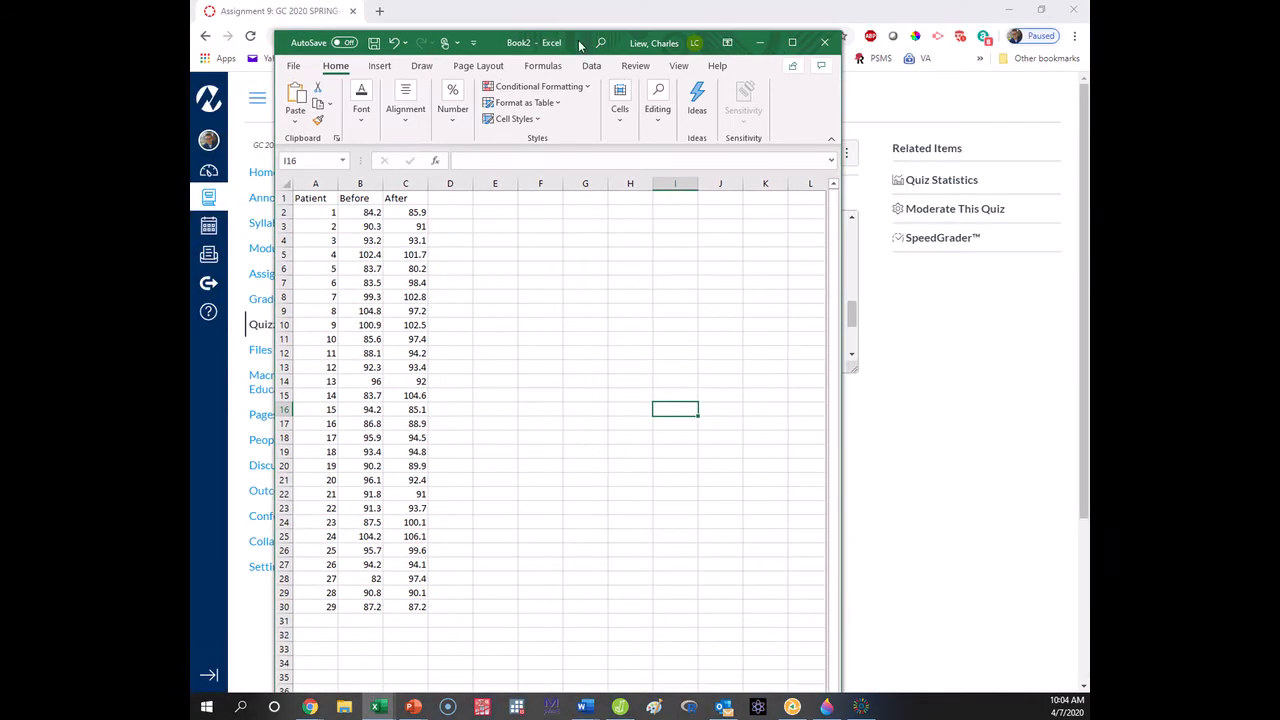
left_click_drag(579, 45, 1279, 100)
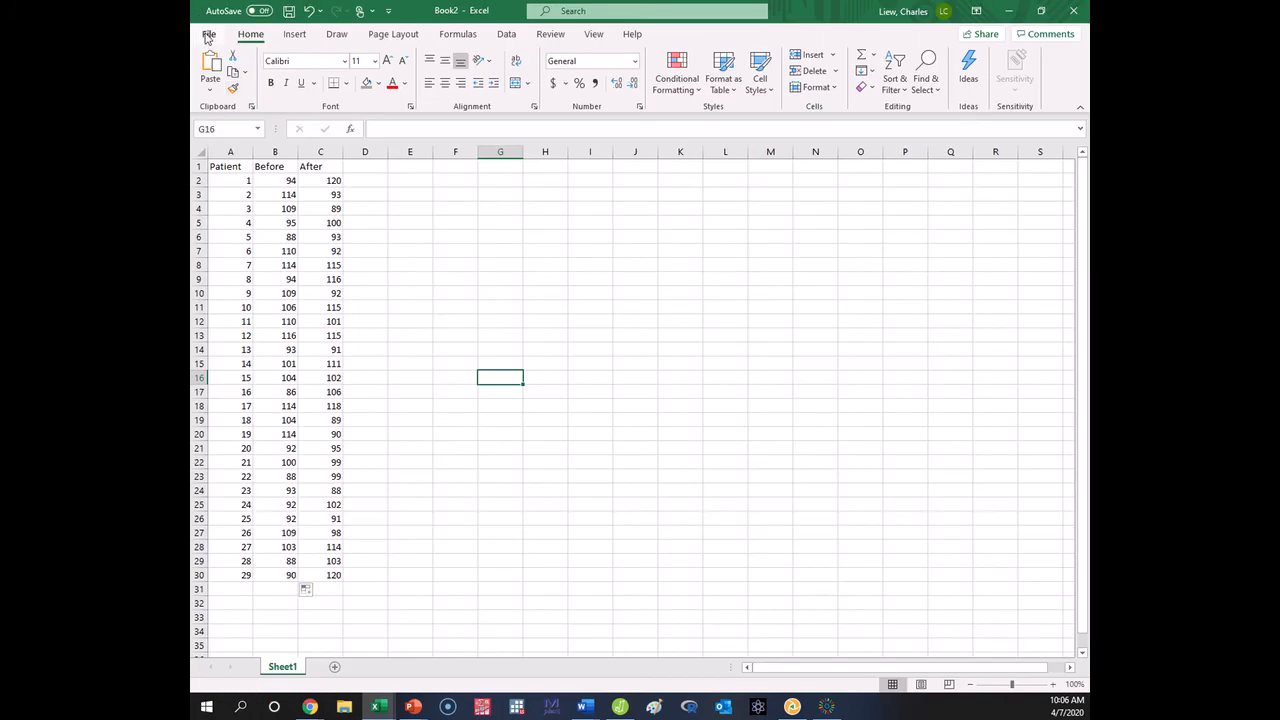
Save the workbook to the Desktop as assignment9 in CSV (Comma delimited) format and close it
left_click(207, 36)
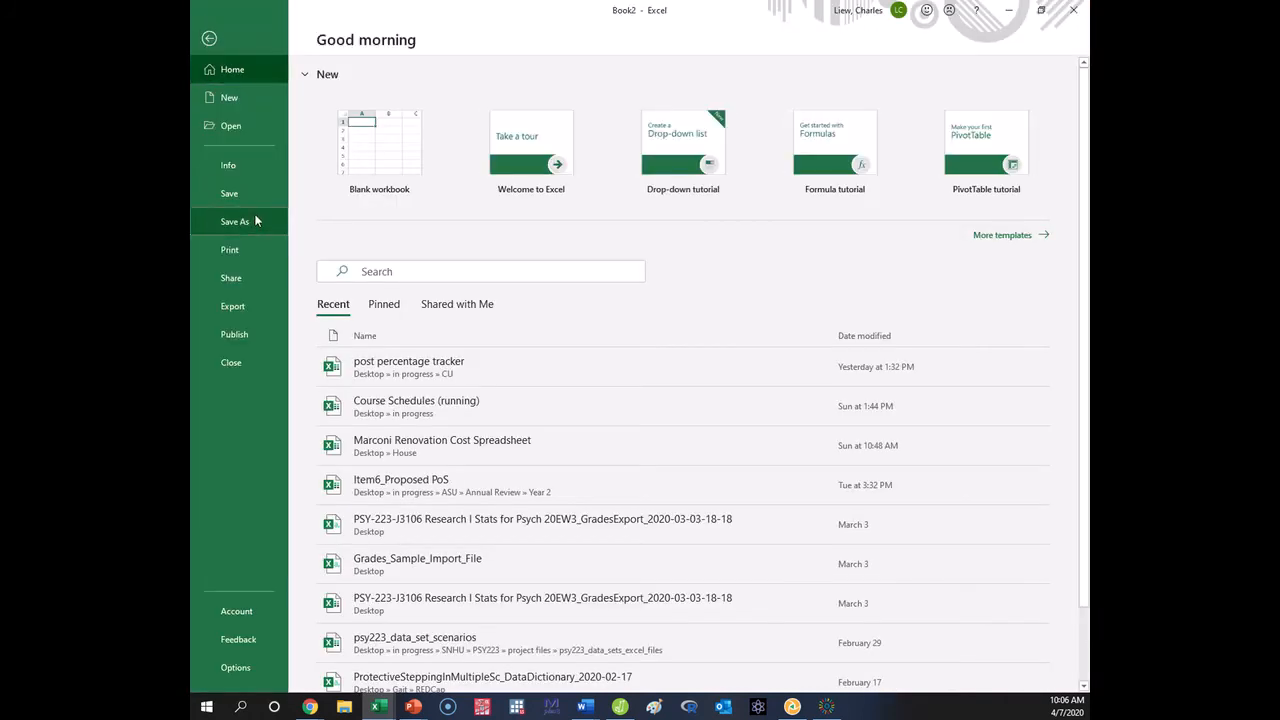
left_click(255, 220)
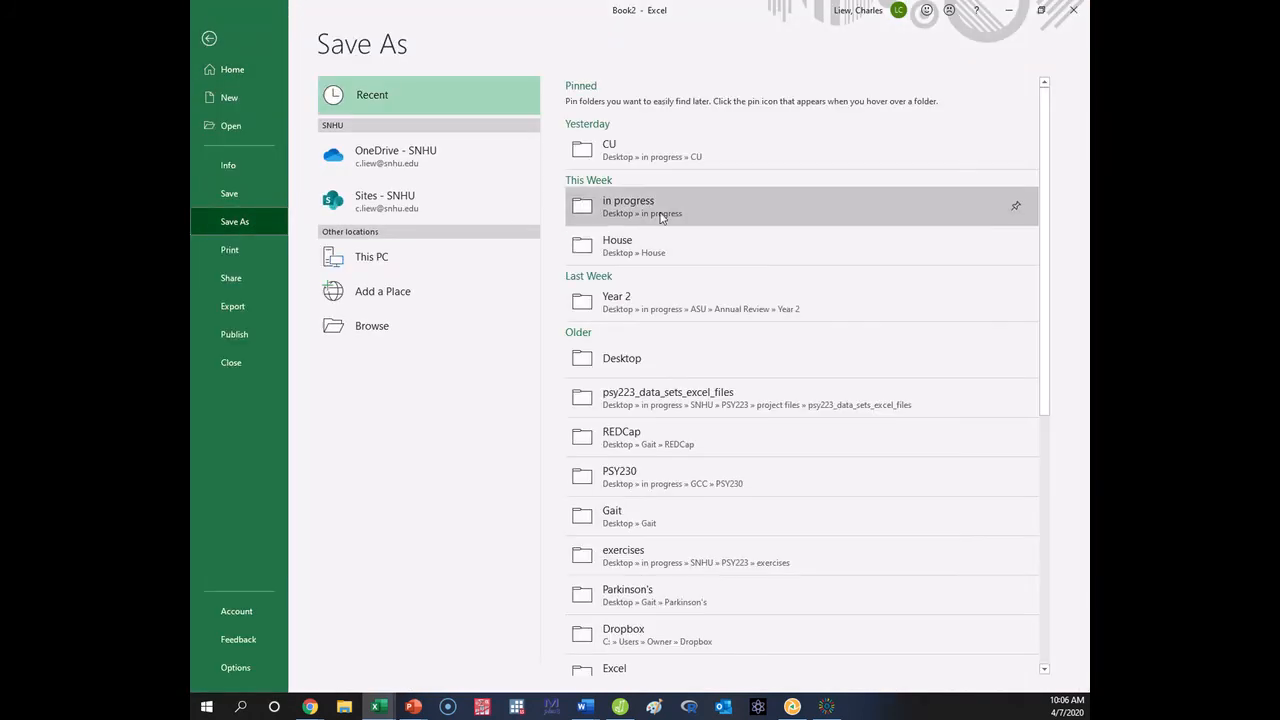
left_click(398, 325)
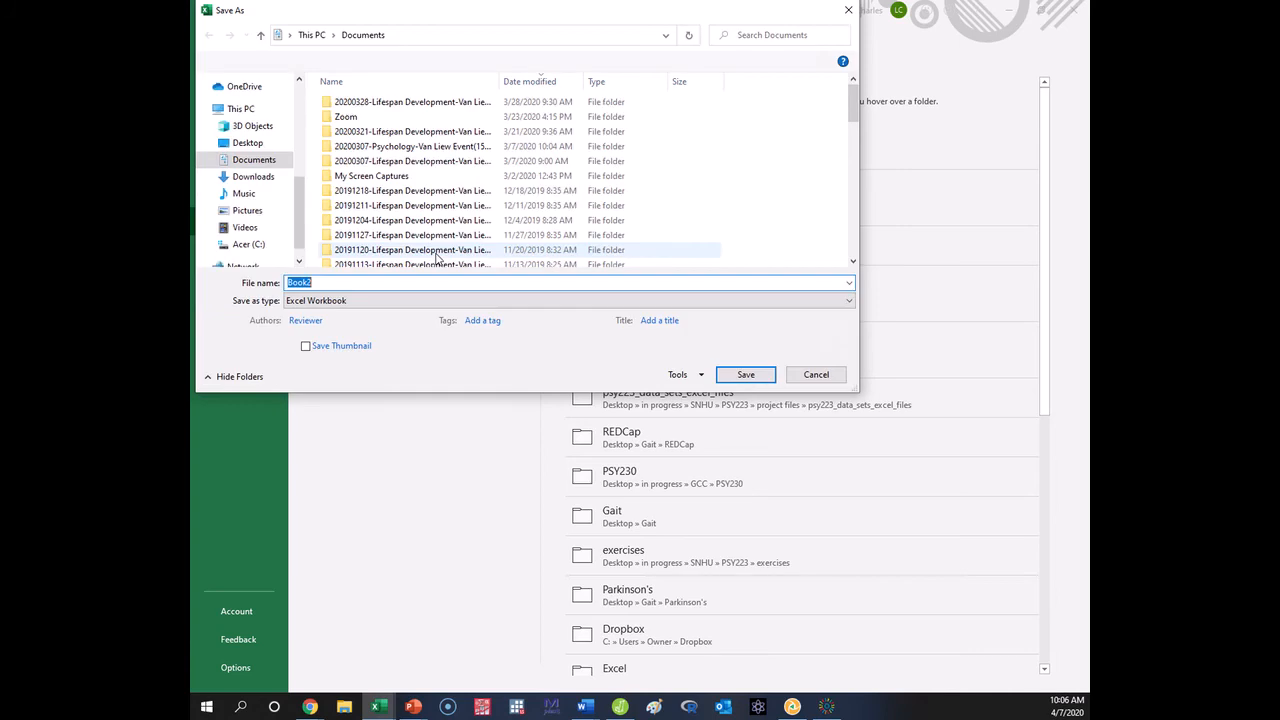
left_click(247, 142)
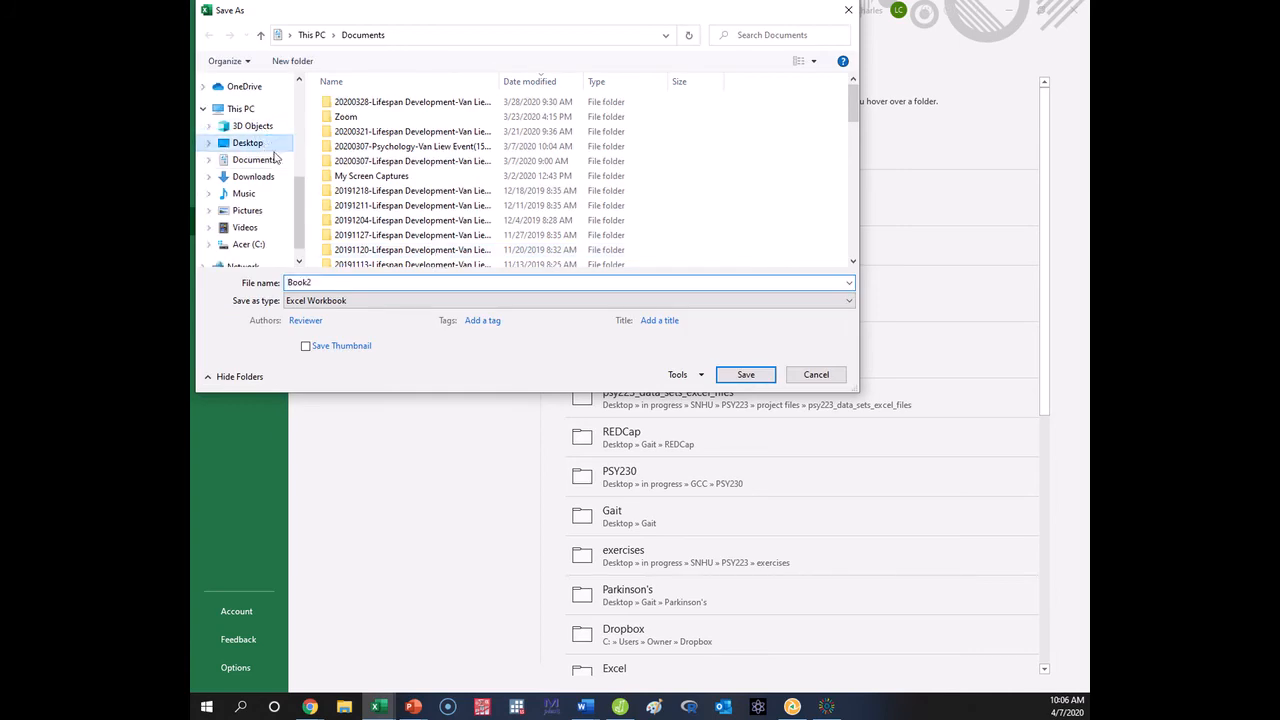
left_click(338, 283)
type("assignment9")
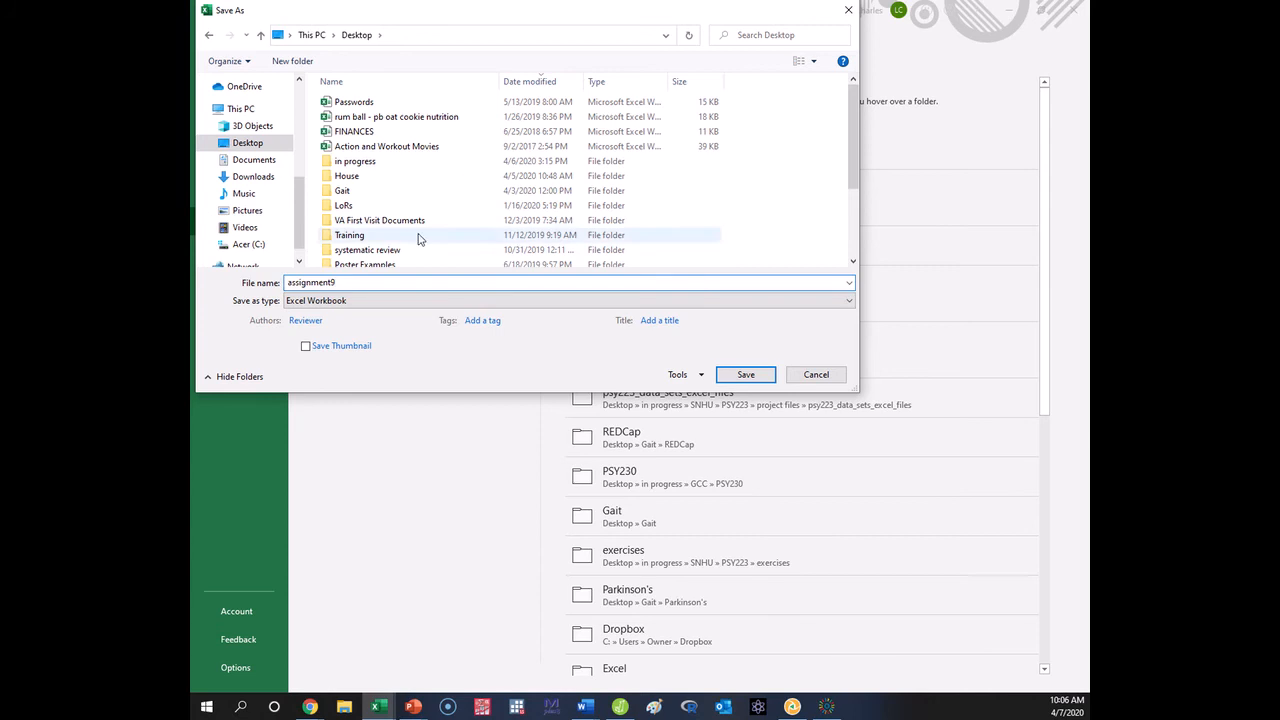
left_click(399, 301)
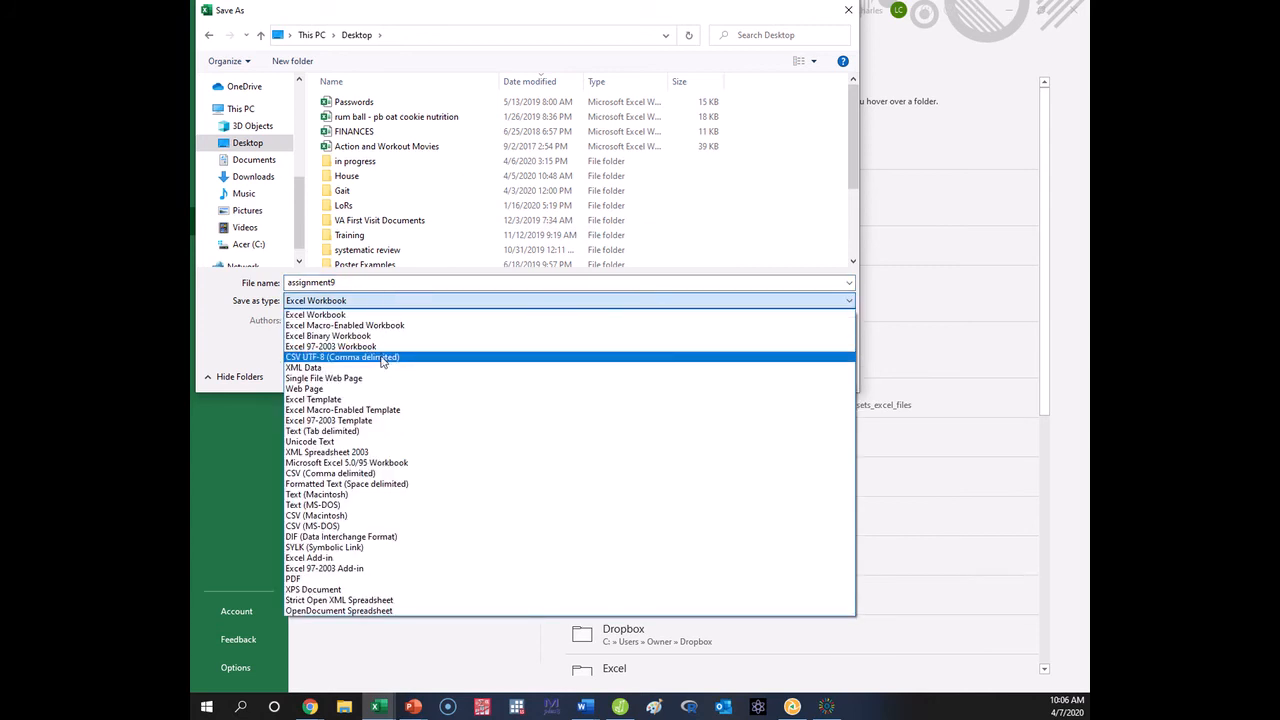
left_click(366, 473)
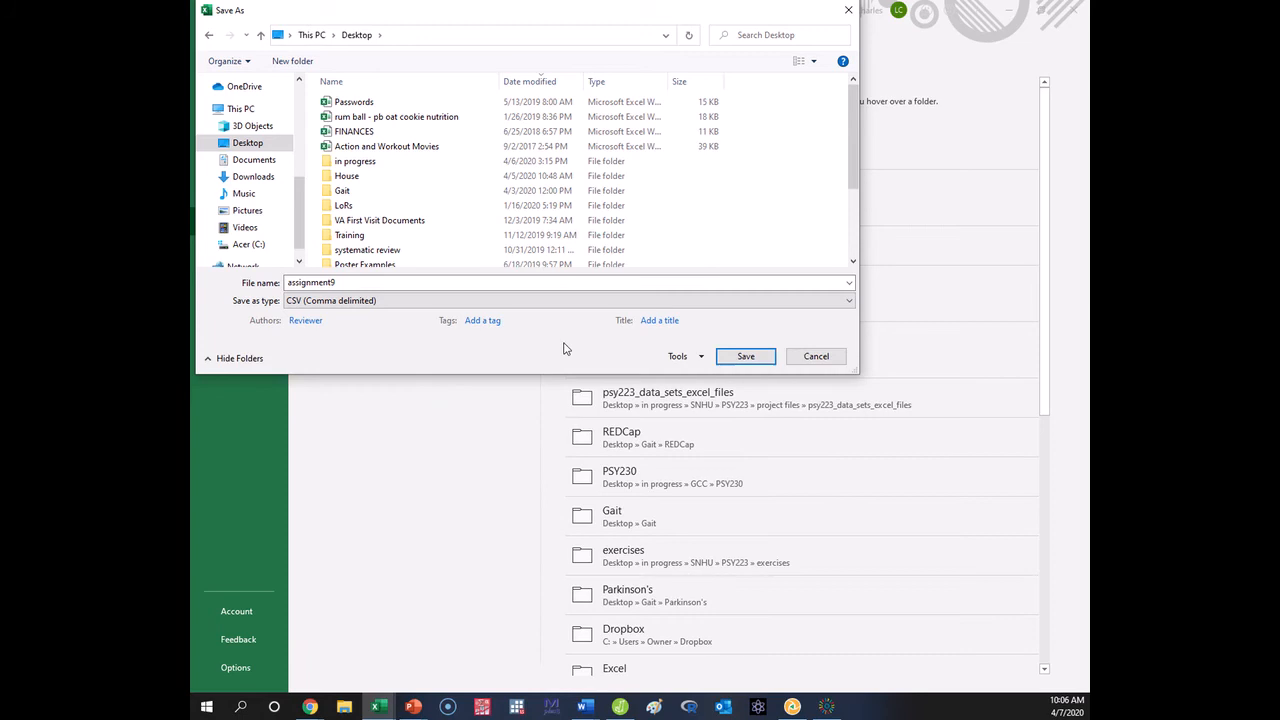
left_click(759, 362)
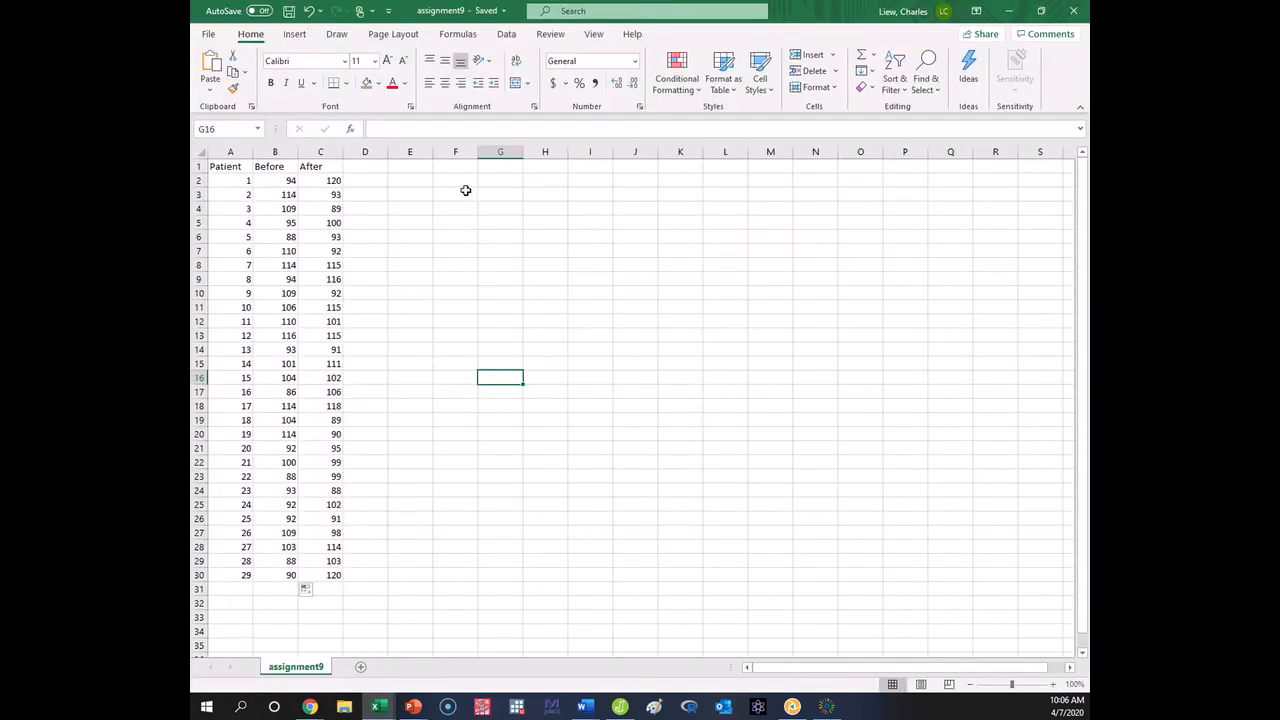
left_click(1070, 10)
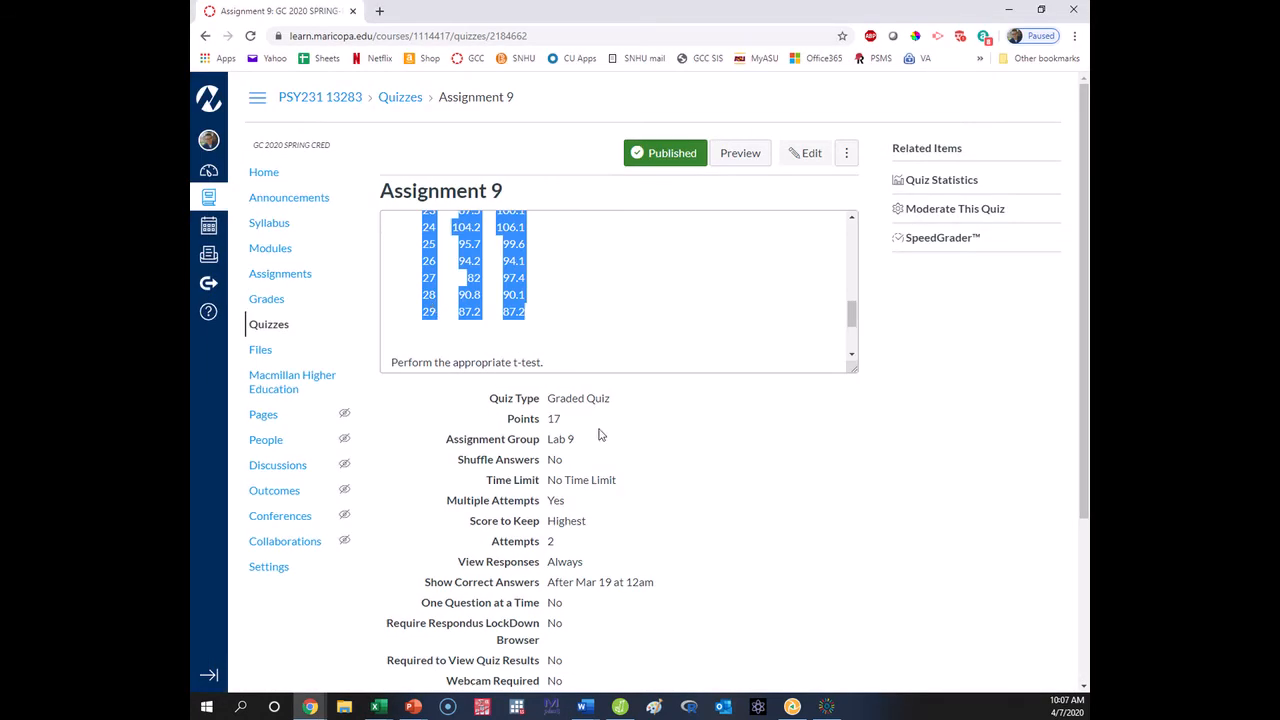
Switch to JASP, open the assignment9 CSV file from the Desktop, and look over the imported Patient, Before and After data
left_click(620, 706)
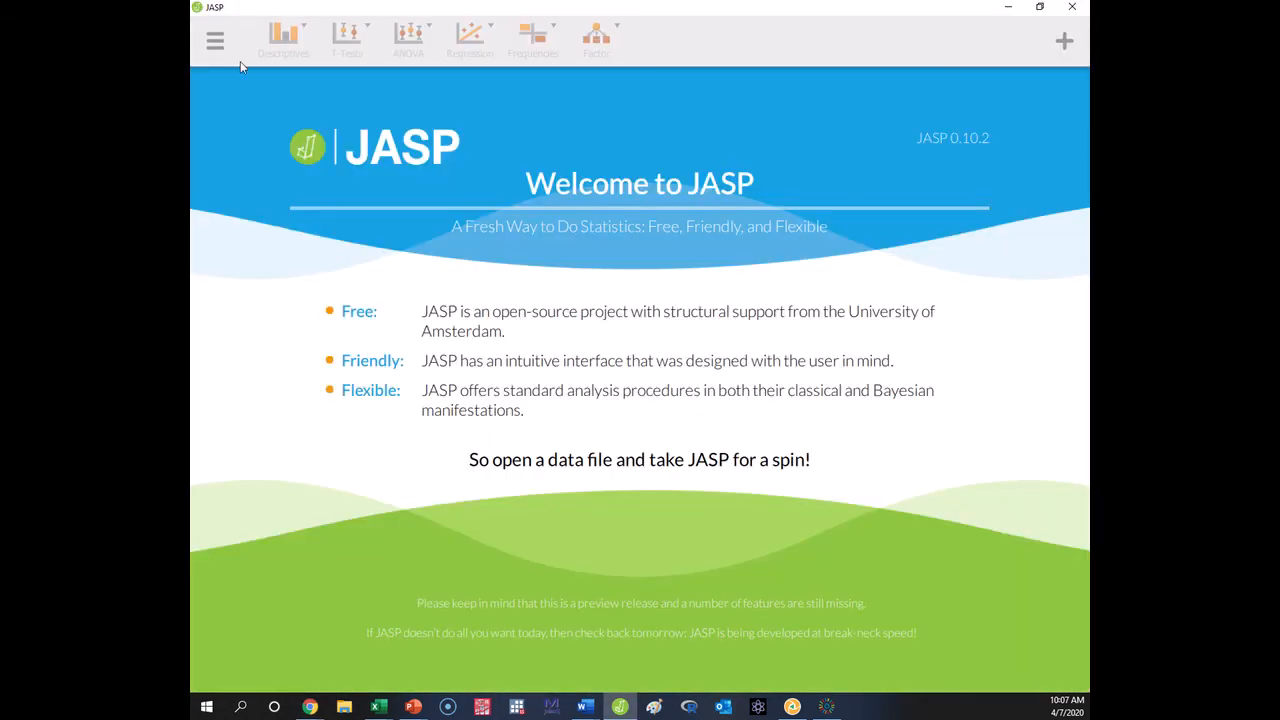
left_click(216, 41)
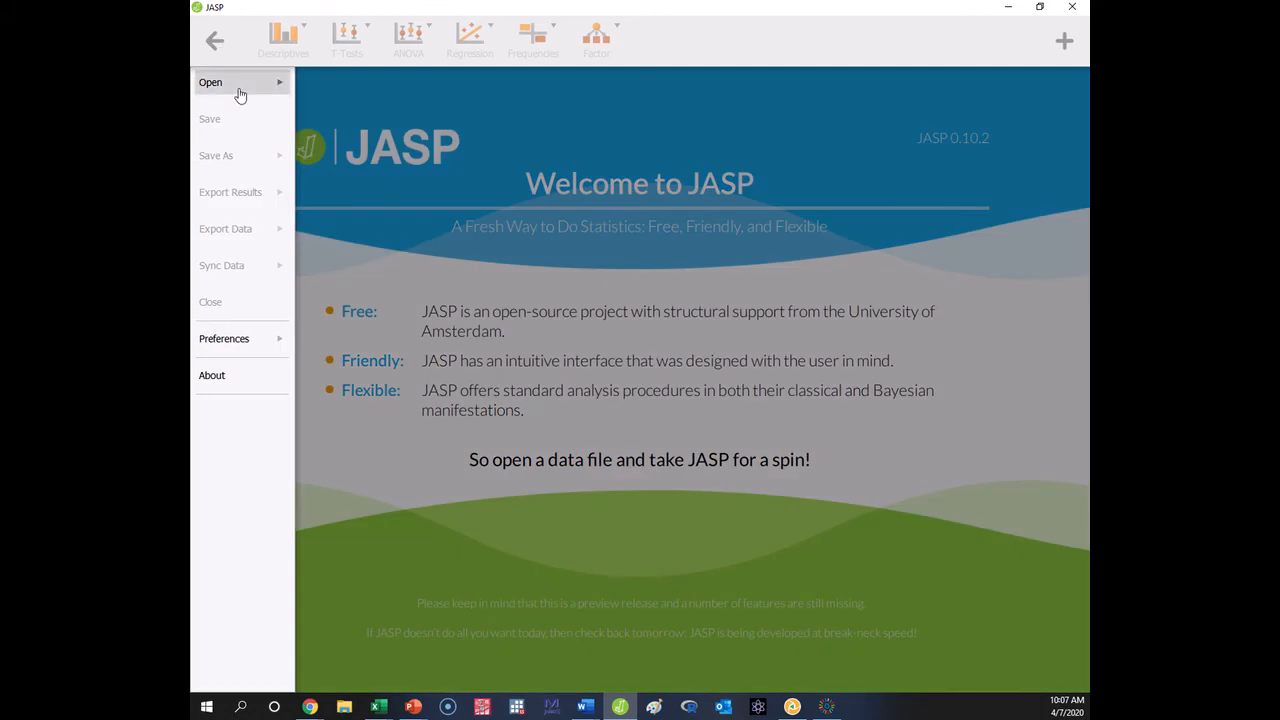
left_click(240, 94)
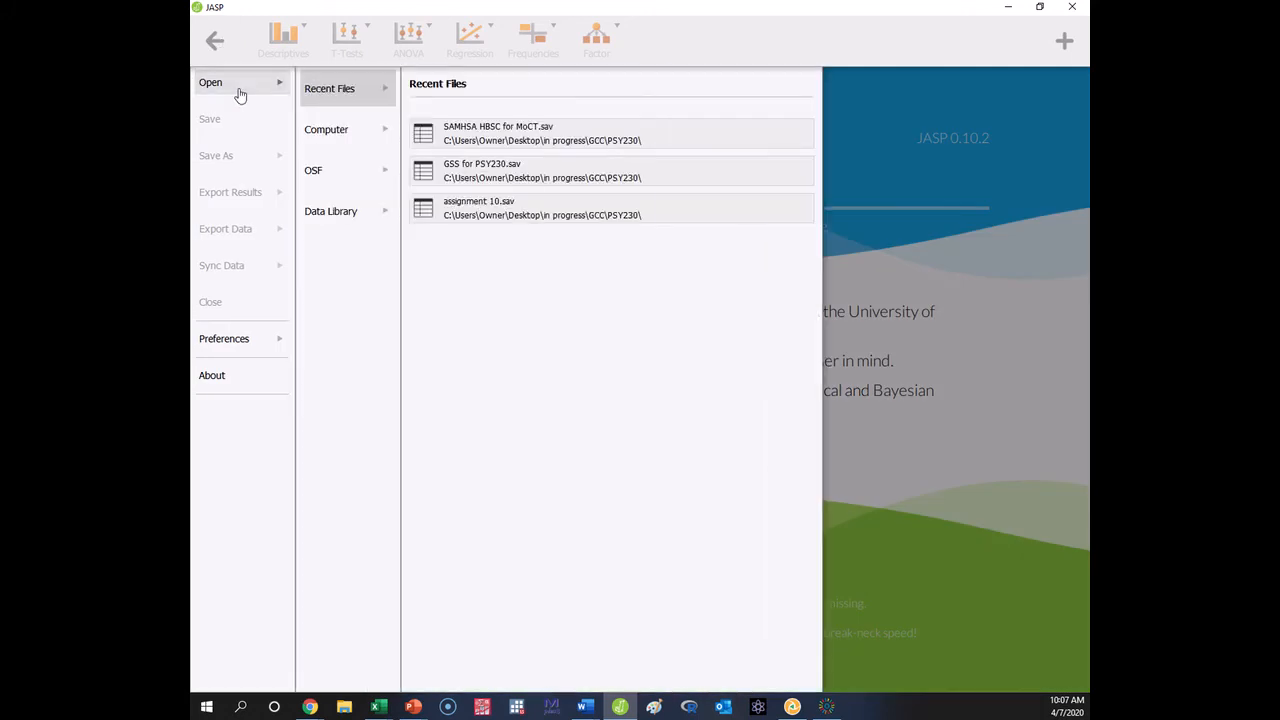
left_click(345, 212)
left_click(347, 133)
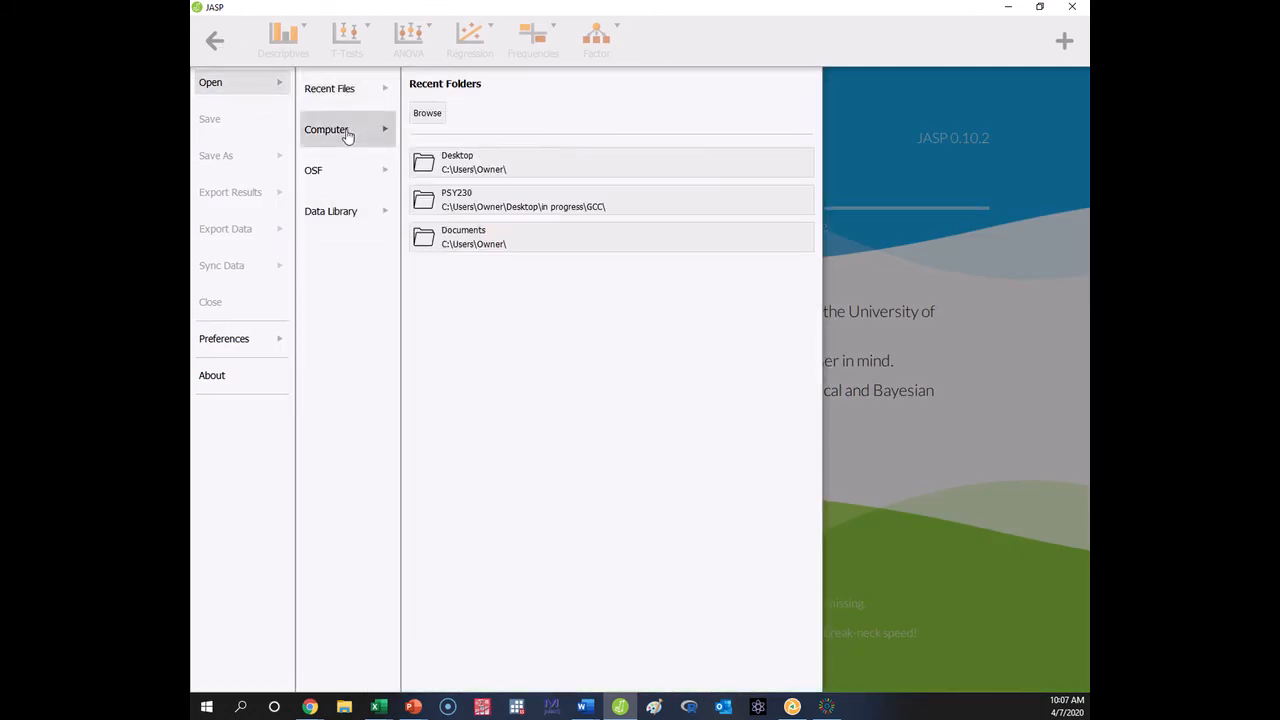
left_click(466, 167)
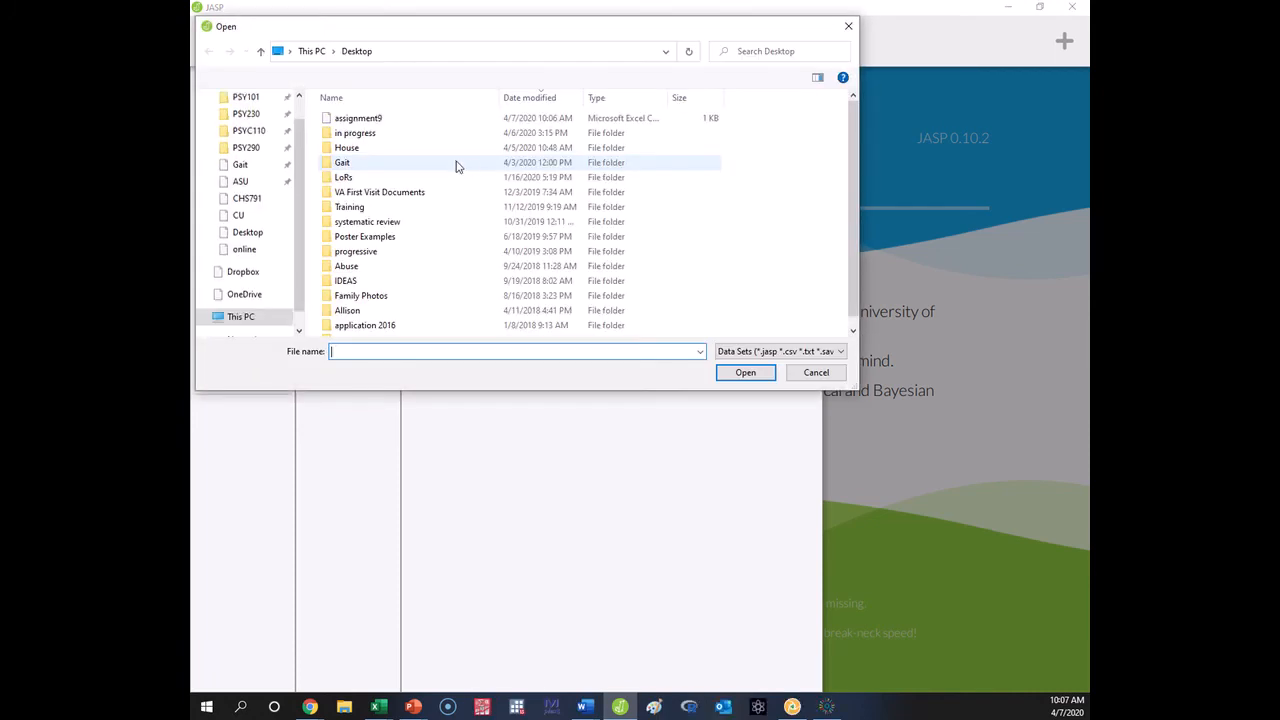
double_click(362, 119)
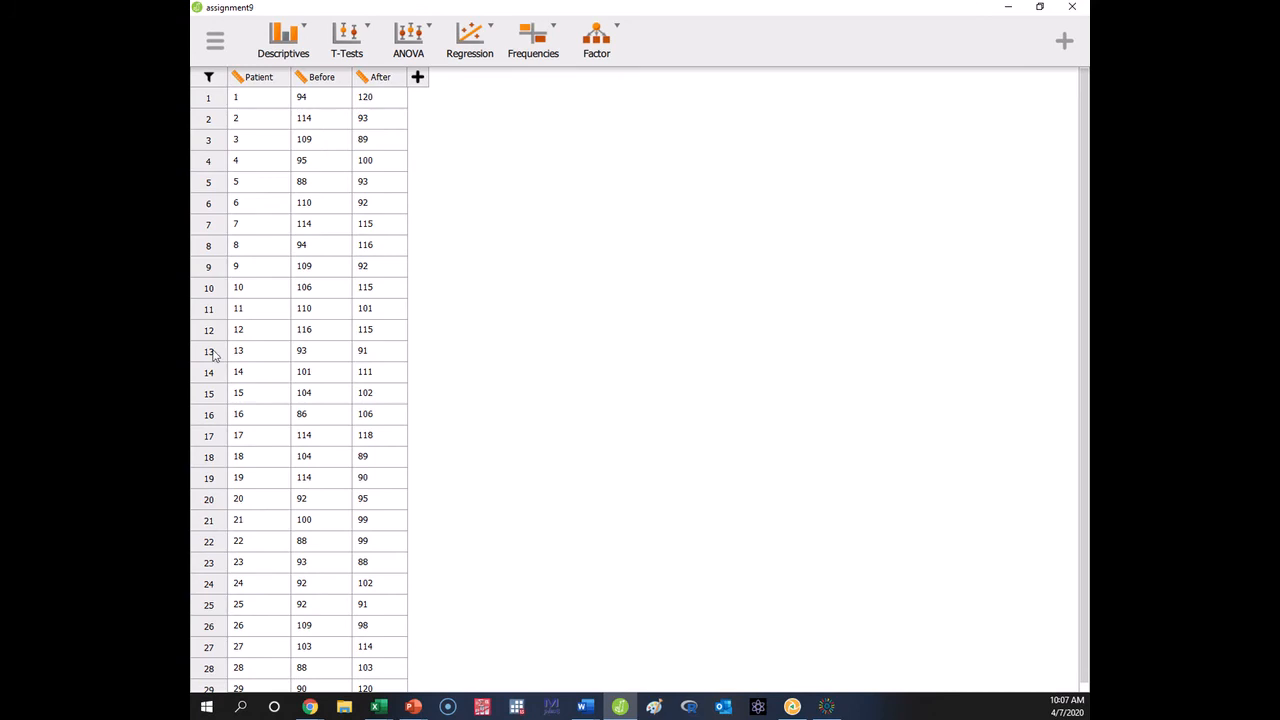
scroll(403, 417, "down", 1)
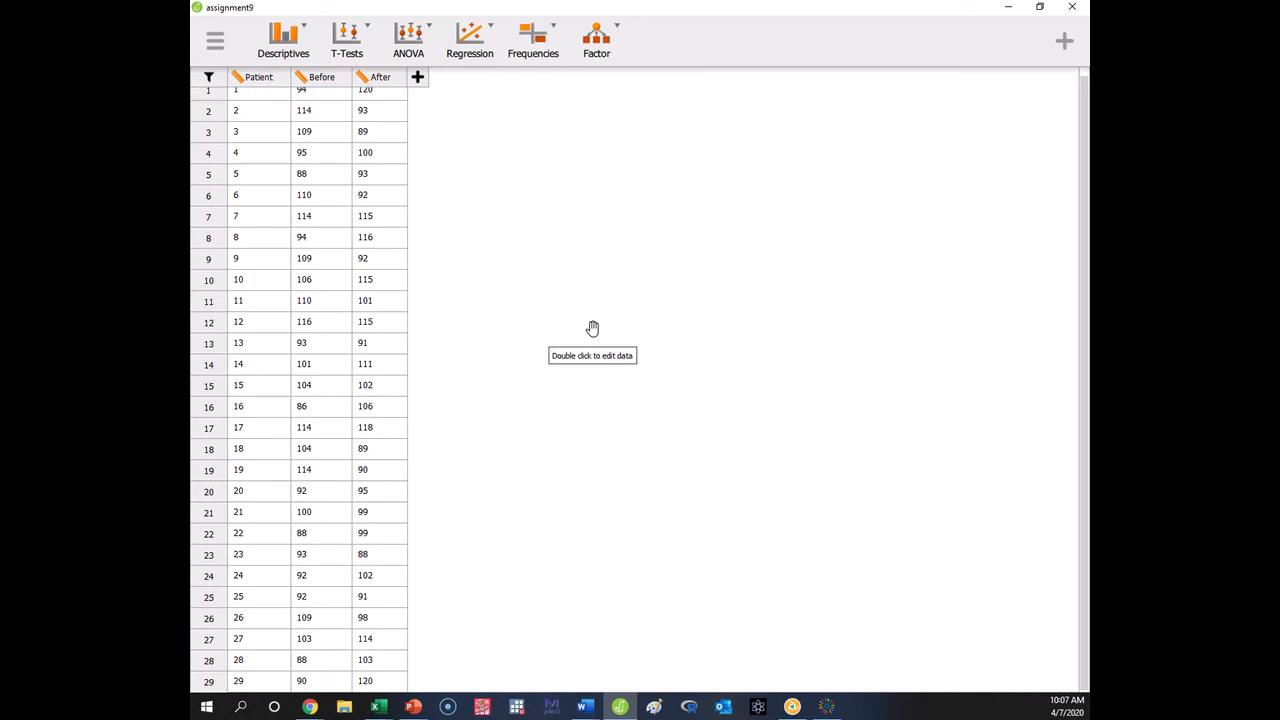
scroll(586, 309, "up", 1)
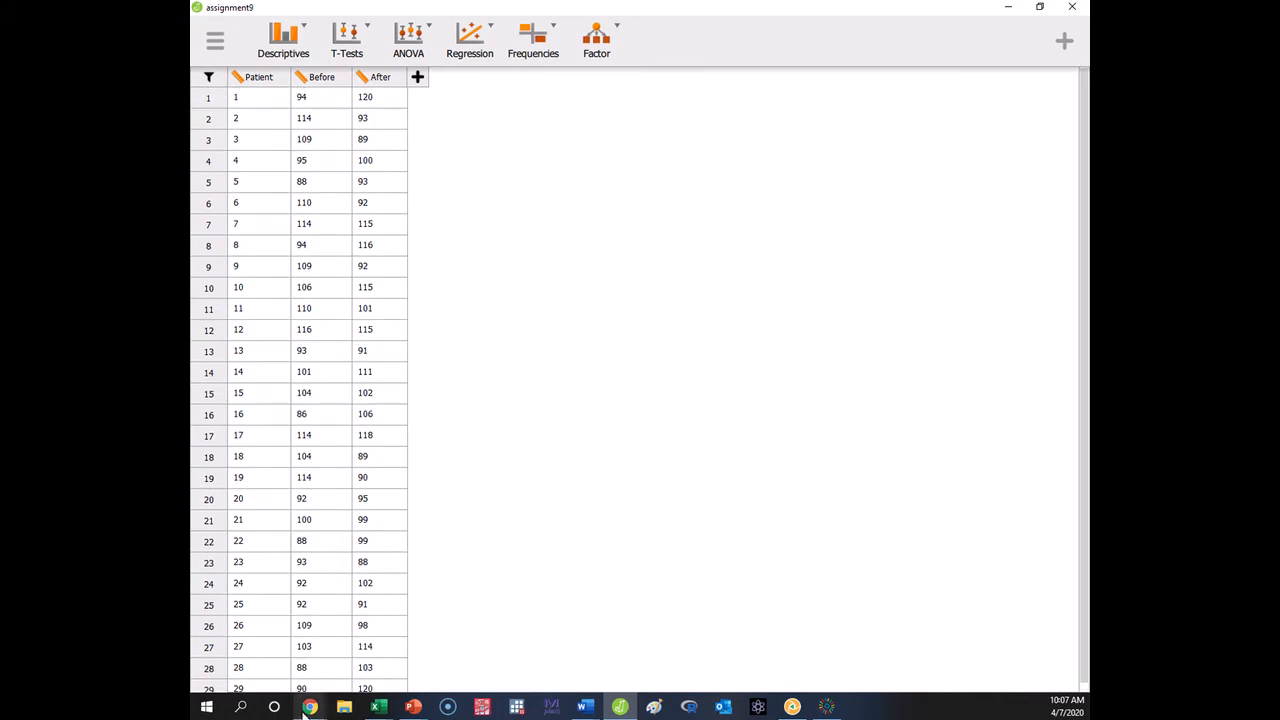
Switch to Chrome and review the Assignment 9 description, data table and t-test questions a to d
mouse_move(308, 707)
left_click(537, 635)
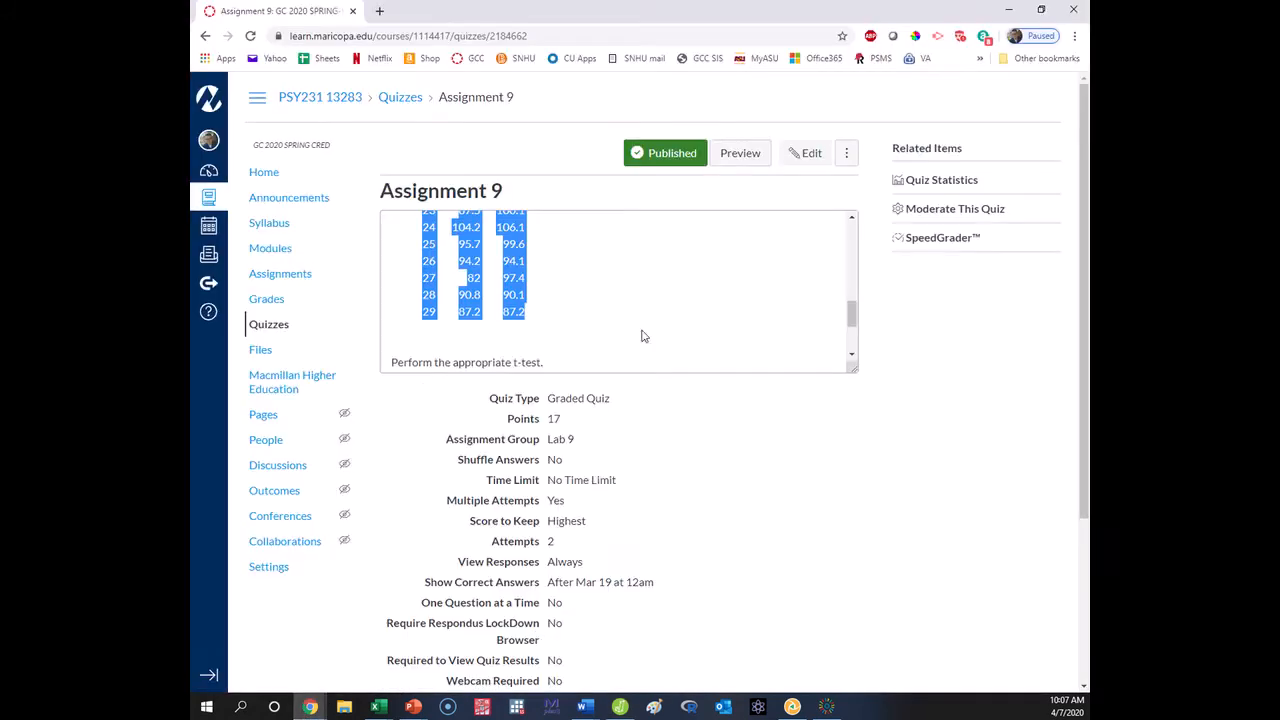
scroll(640, 330, "down", 1)
scroll(485, 295, "down", 1)
scroll(488, 300, "up", 1)
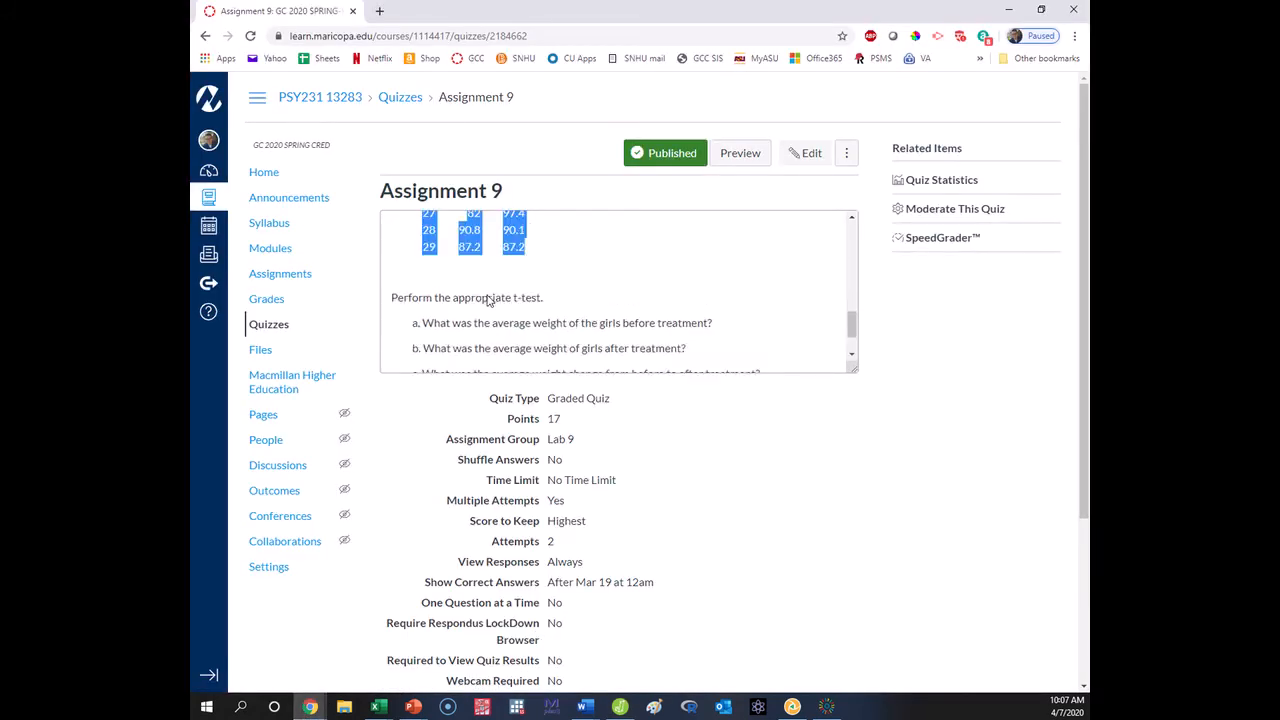
scroll(488, 300, "up", 6)
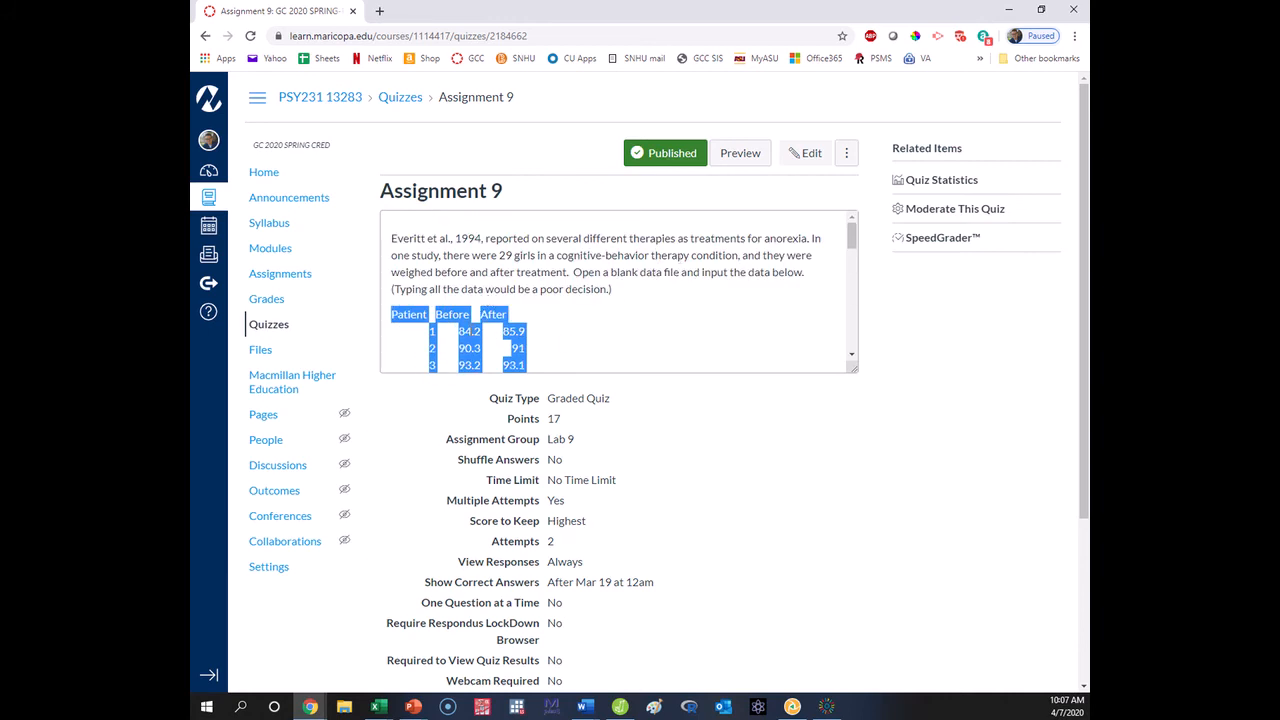
left_click(481, 314)
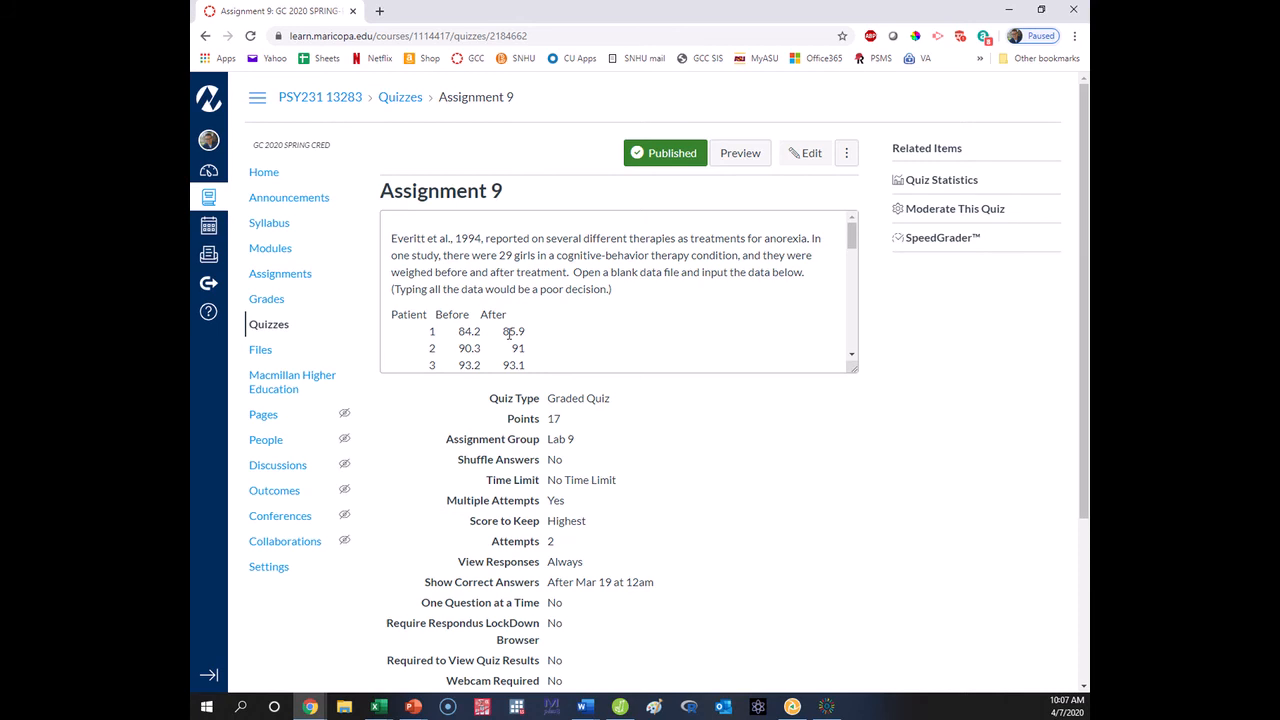
scroll(476, 308, "down", 3)
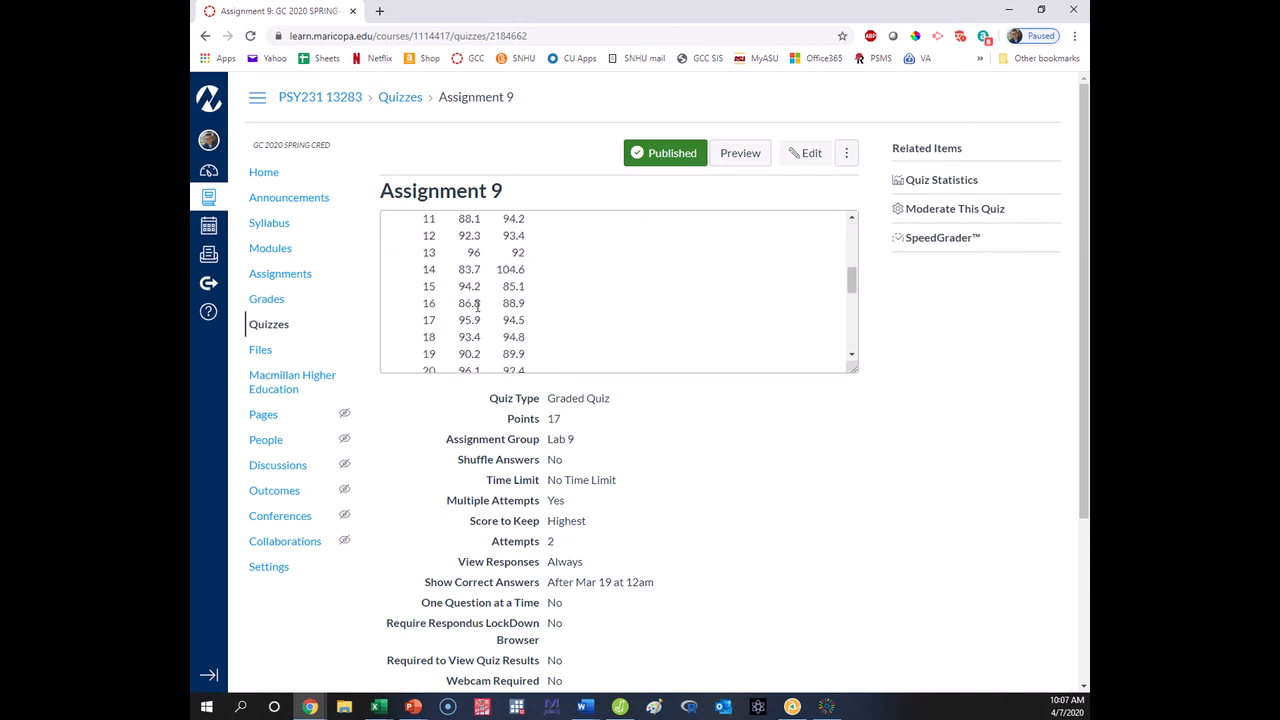
scroll(476, 308, "down", 3)
scroll(487, 280, "down", 1)
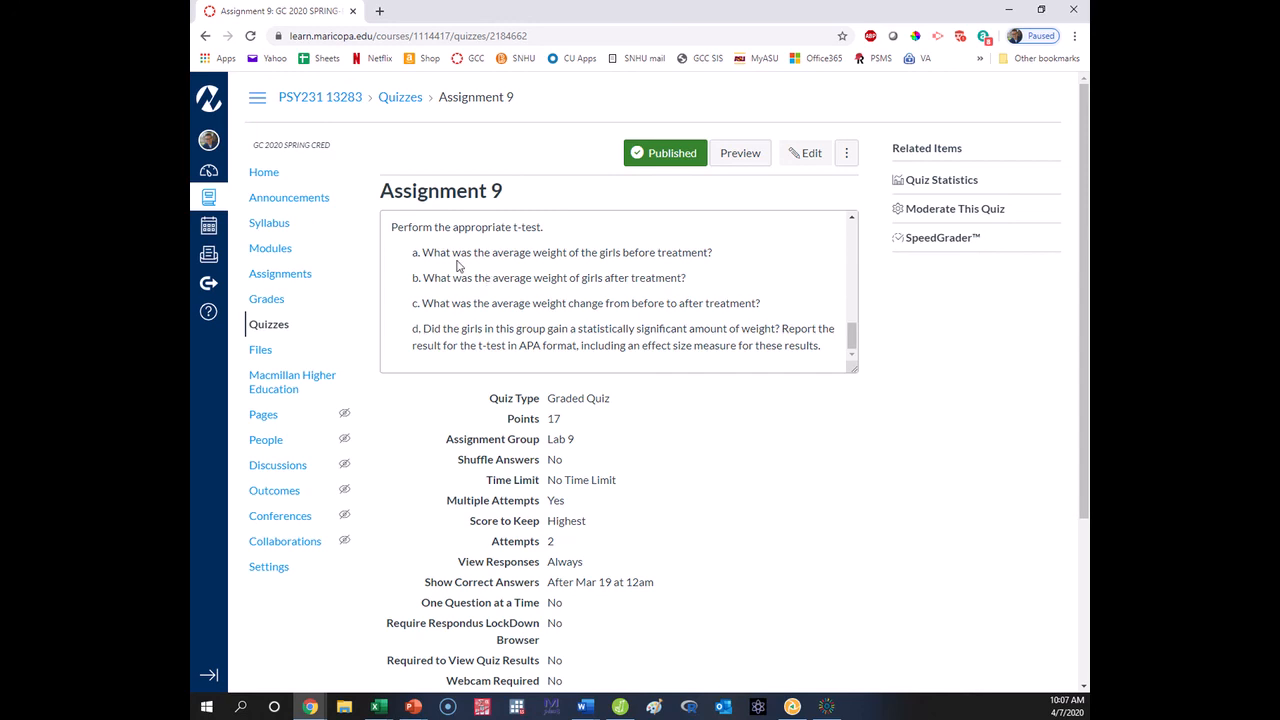
left_click_drag(435, 255, 543, 290)
left_click_drag(720, 303, 815, 346)
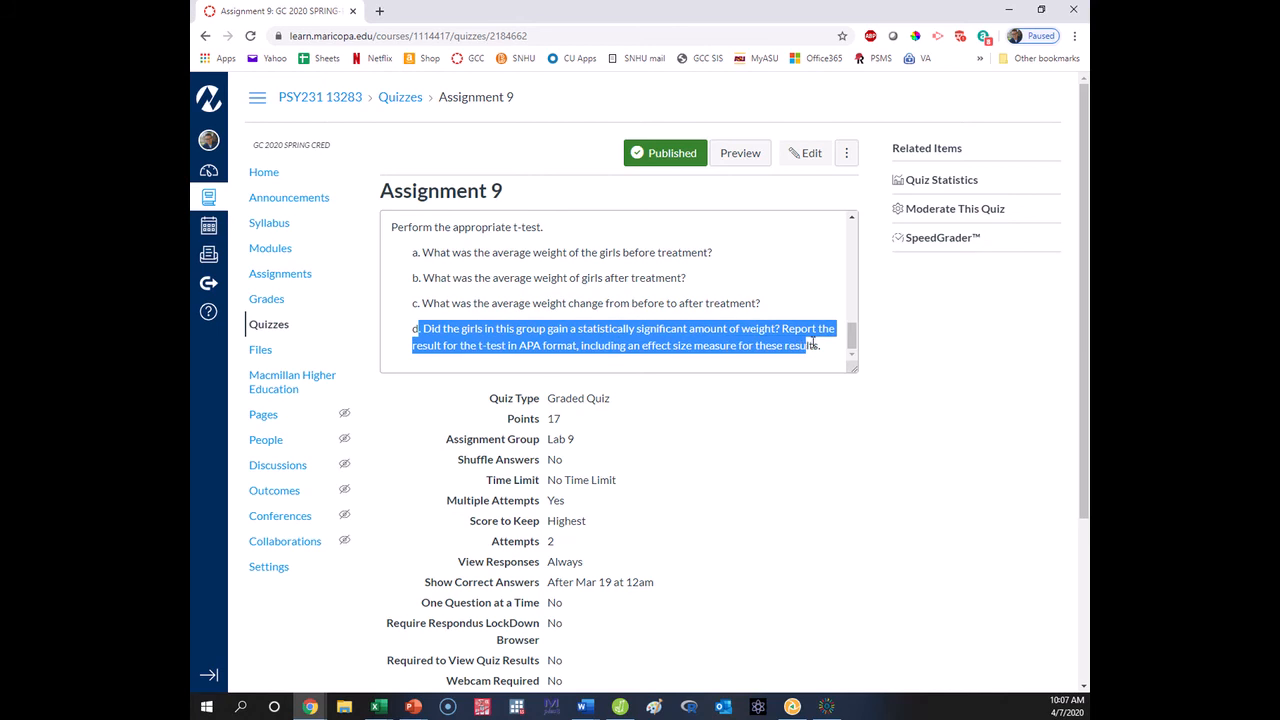
scroll(790, 342, "down", 1)
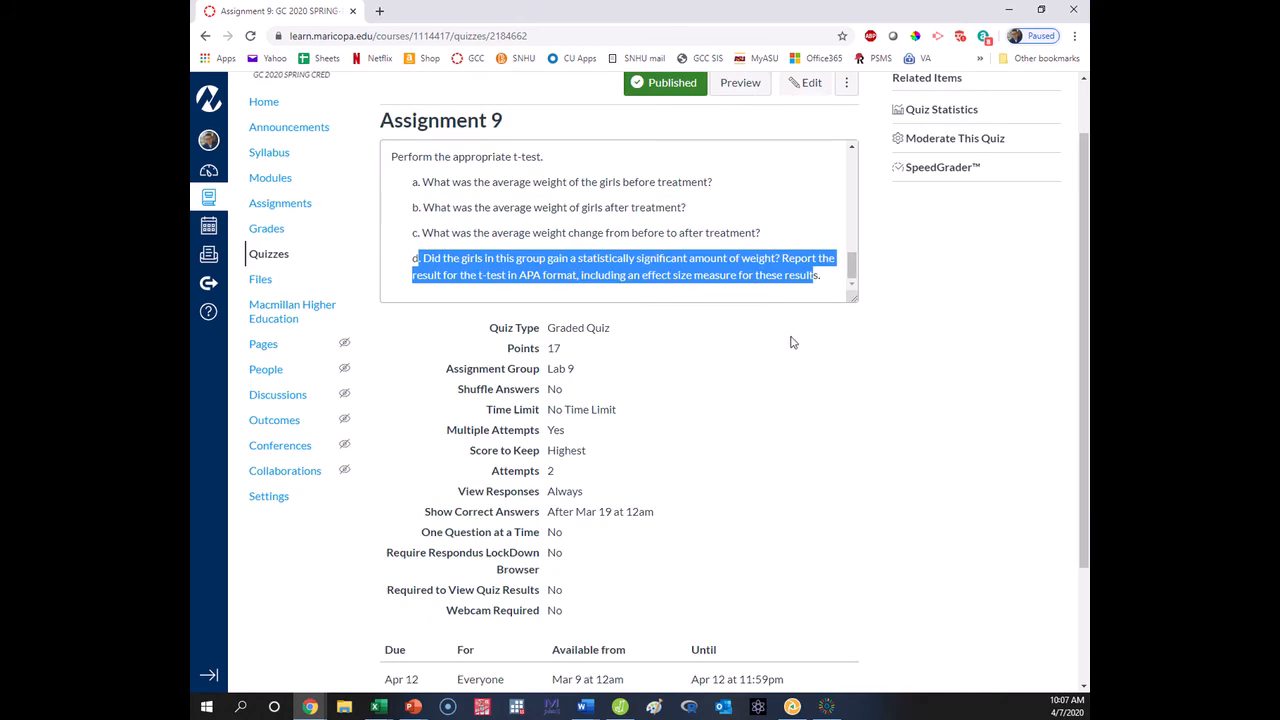
Open the Assignment 9 quiz preview and examine the answer blanks and rounding instructions in Questions 1 and 2
left_click(740, 88)
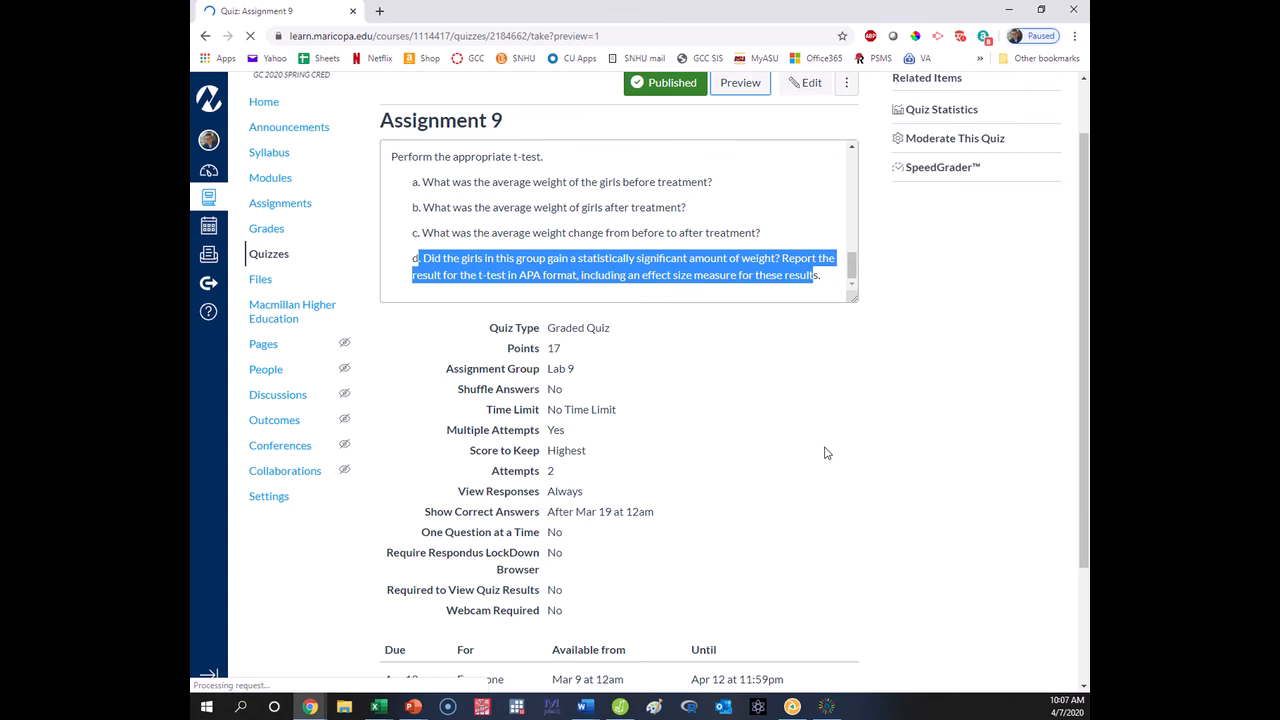
scroll(740, 386, "down", 5)
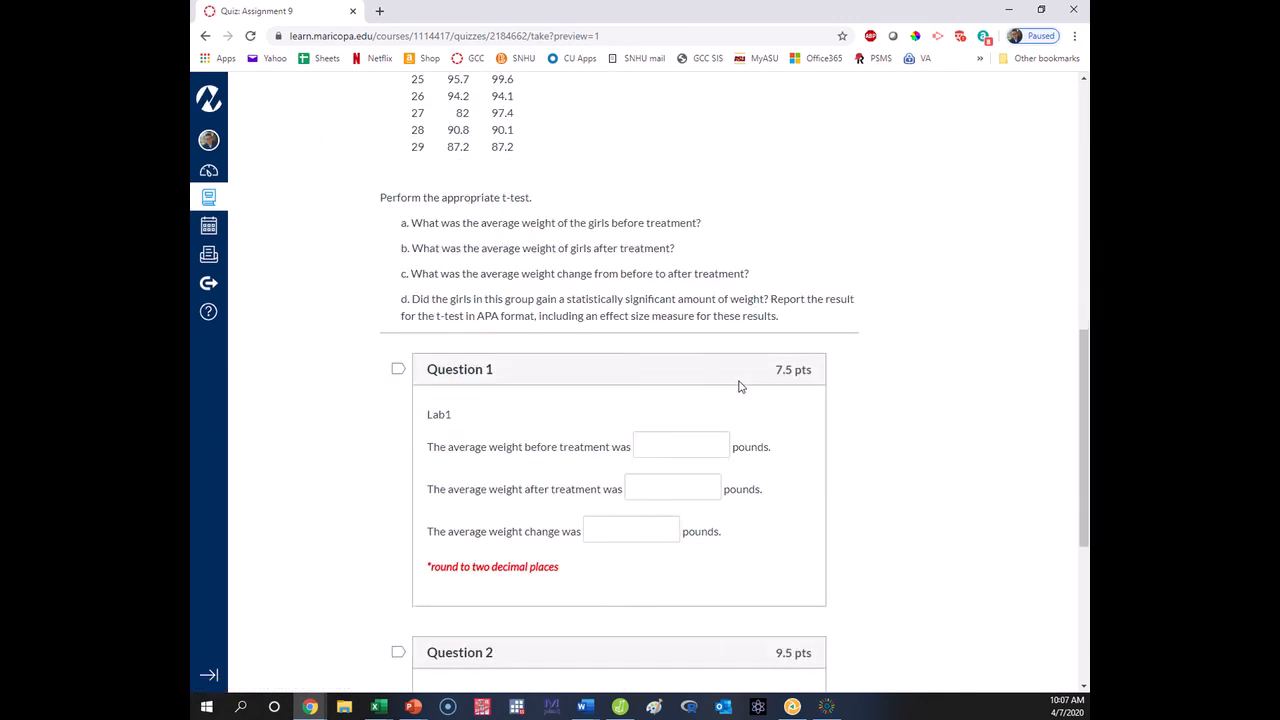
scroll(740, 386, "down", 2)
scroll(720, 265, "down", 1)
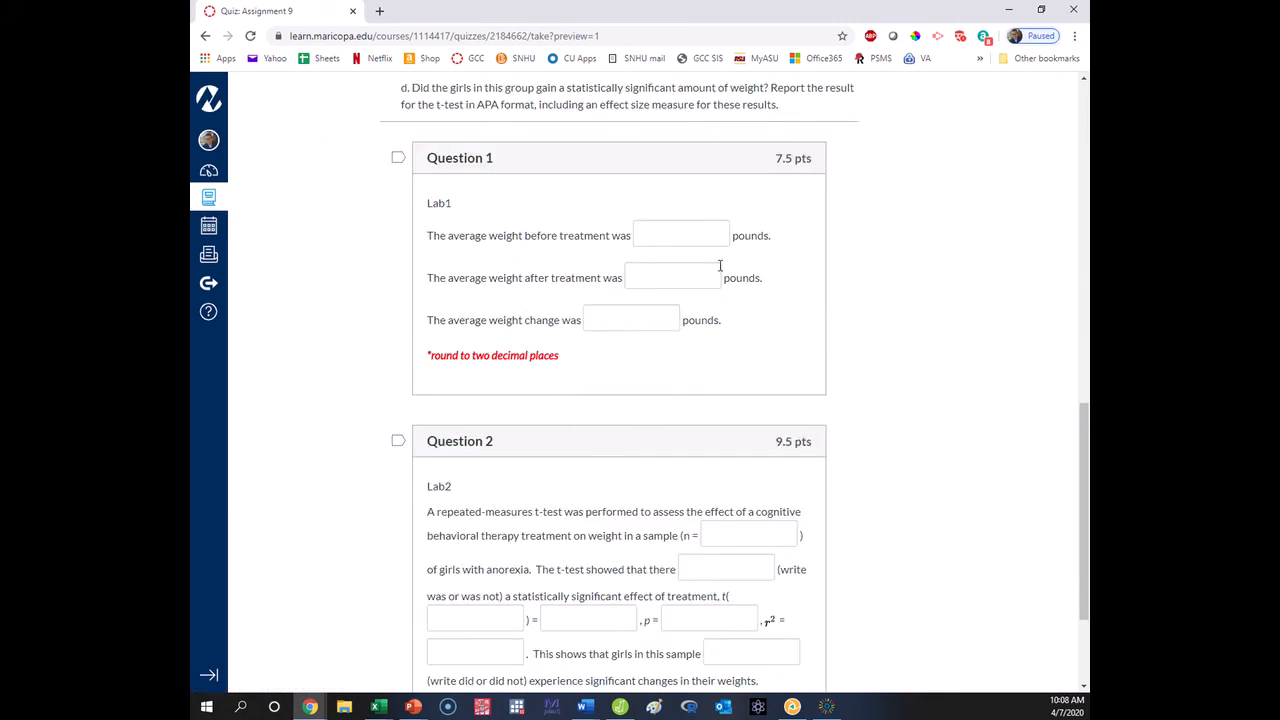
scroll(613, 239, "down", 1)
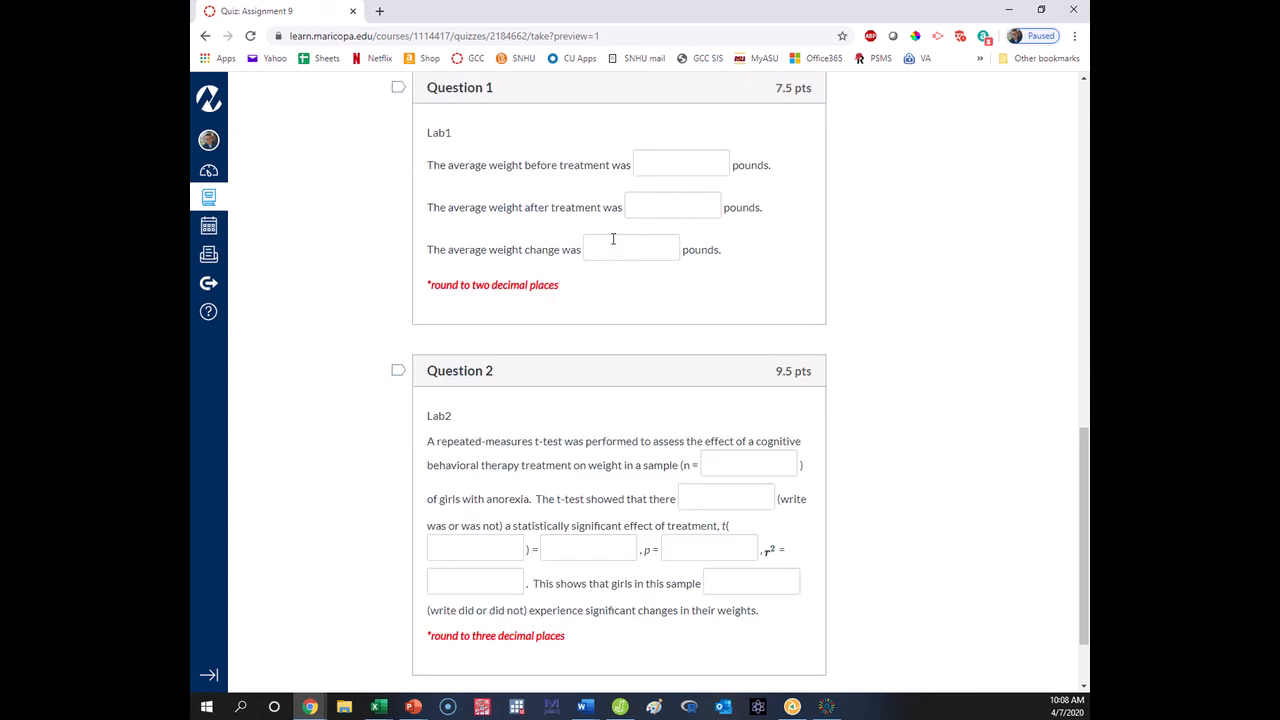
scroll(605, 376, "down", 2)
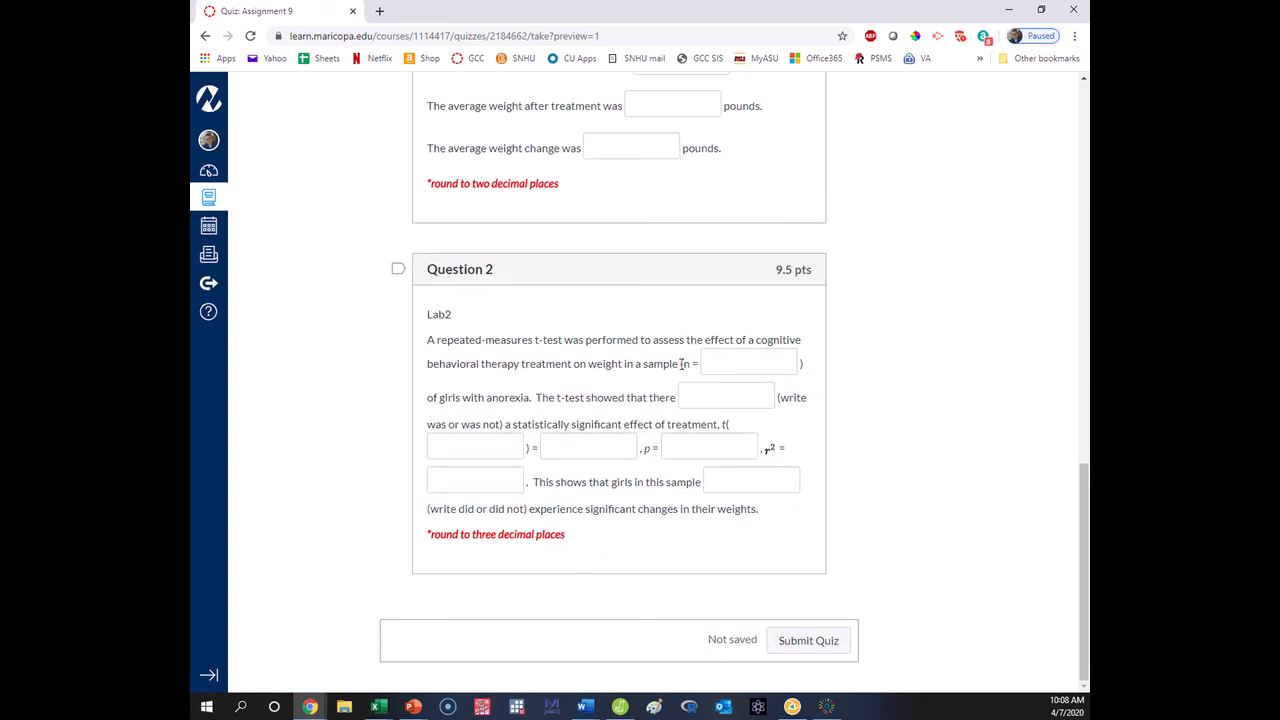
left_click(725, 392)
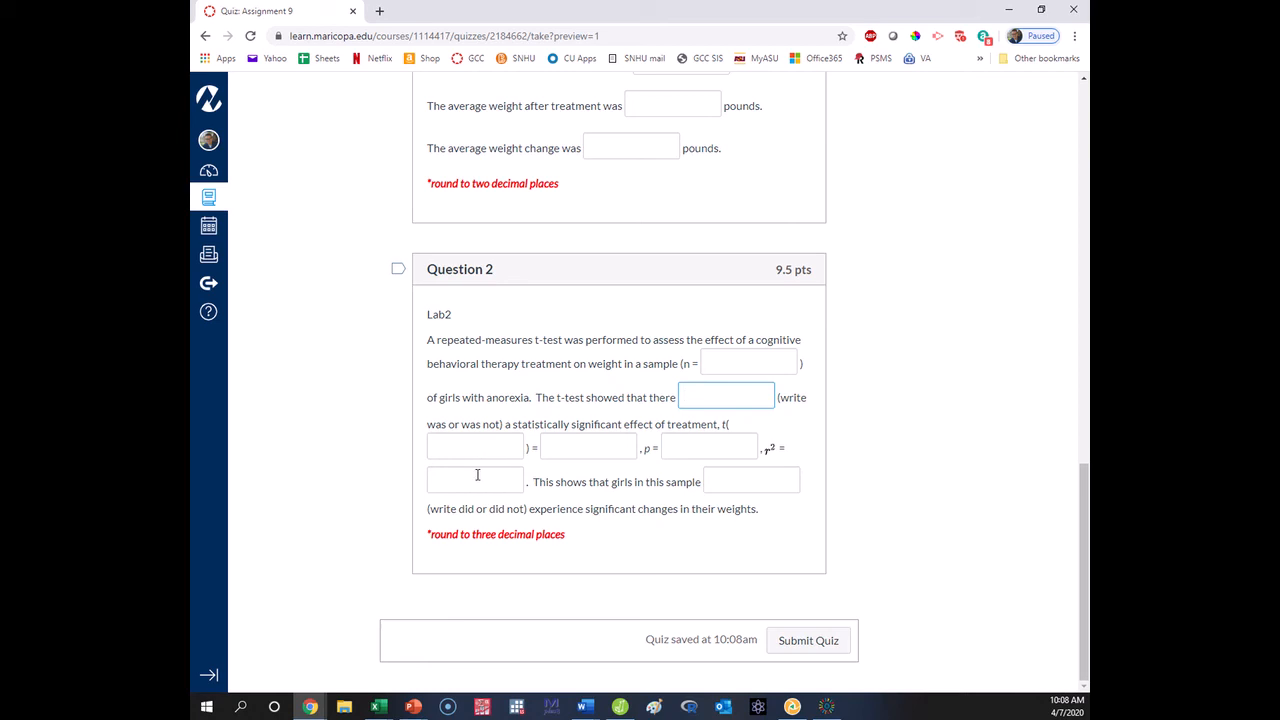
left_click(737, 486)
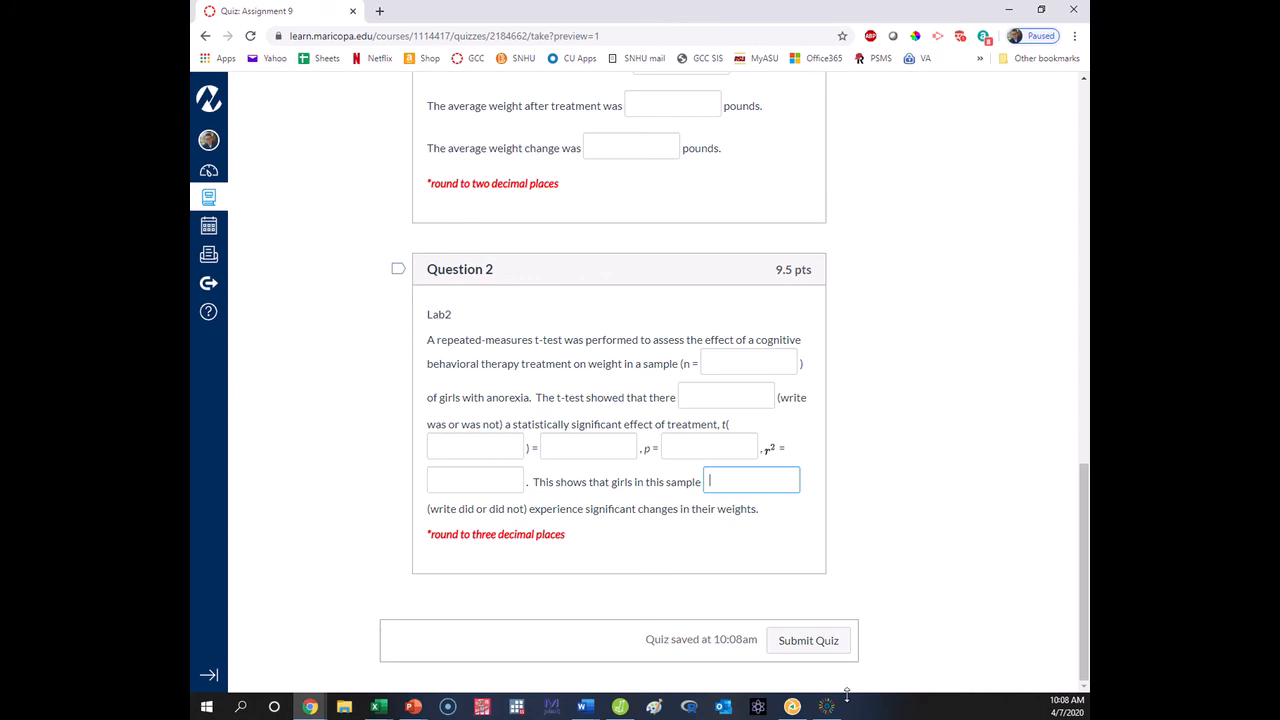
Switch to JASP and start a Paired Samples T-Test on the assignment9 data
left_click(634, 710)
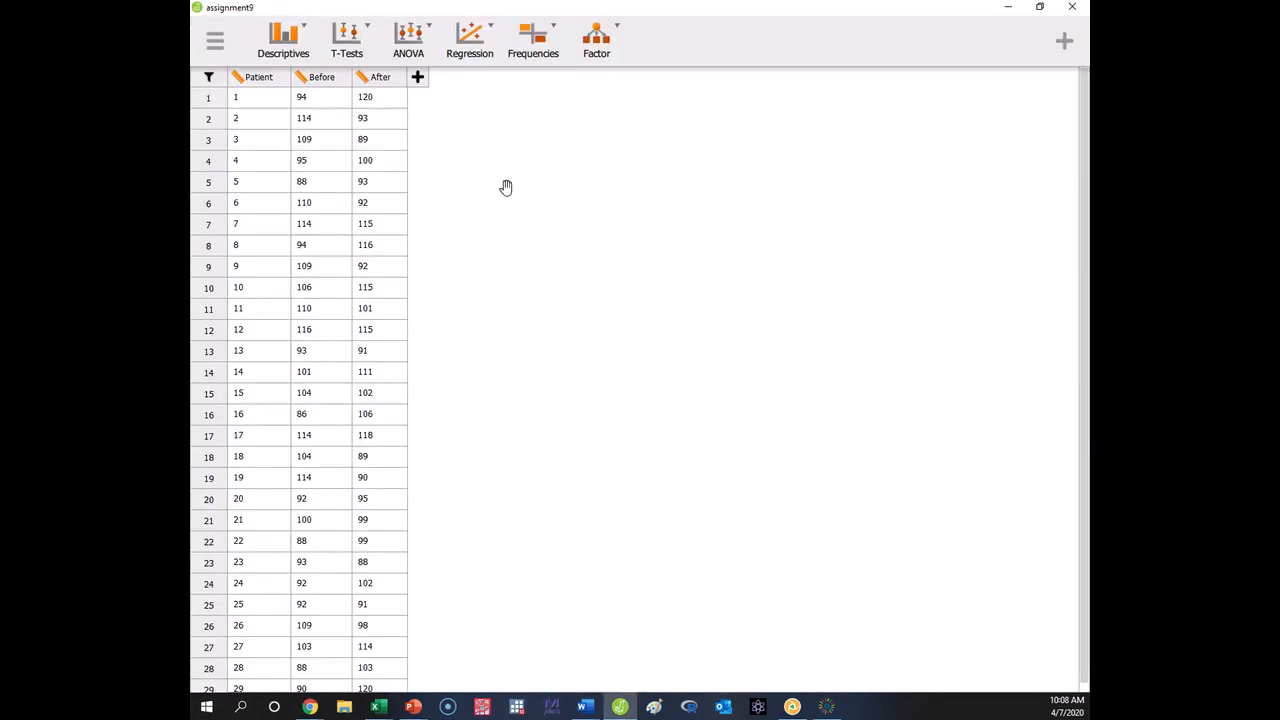
left_click(346, 45)
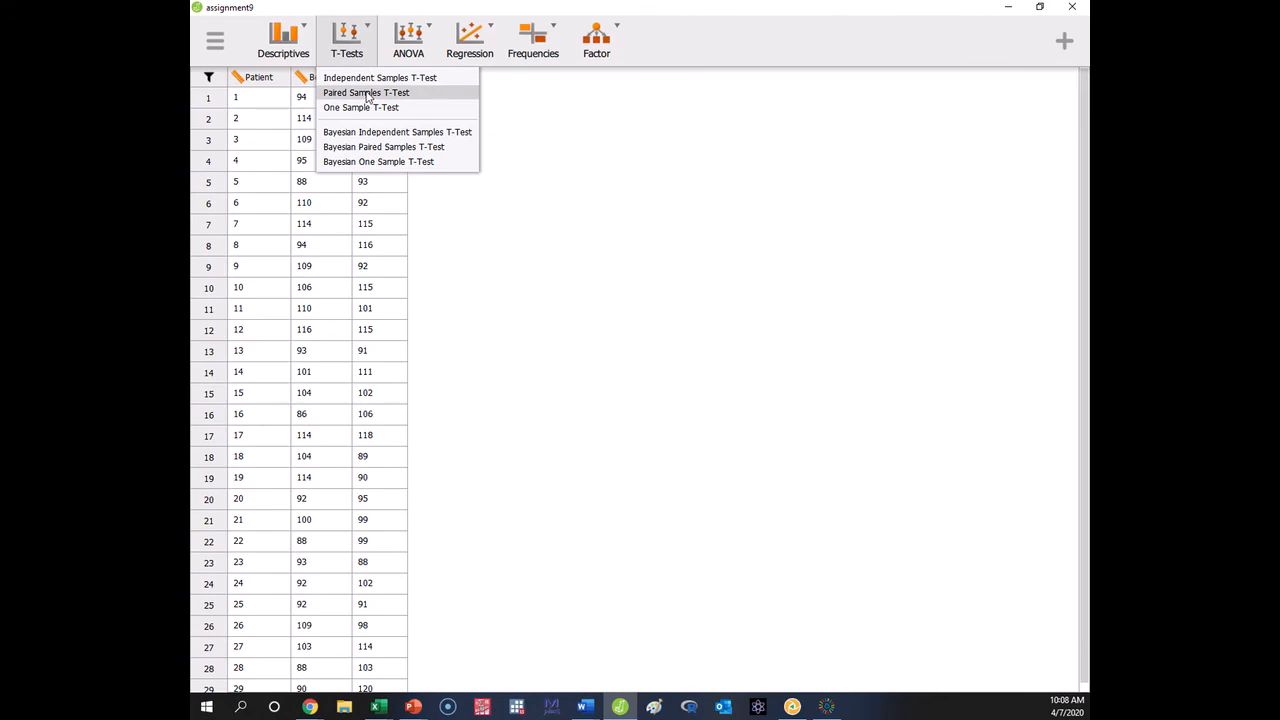
left_click(452, 97)
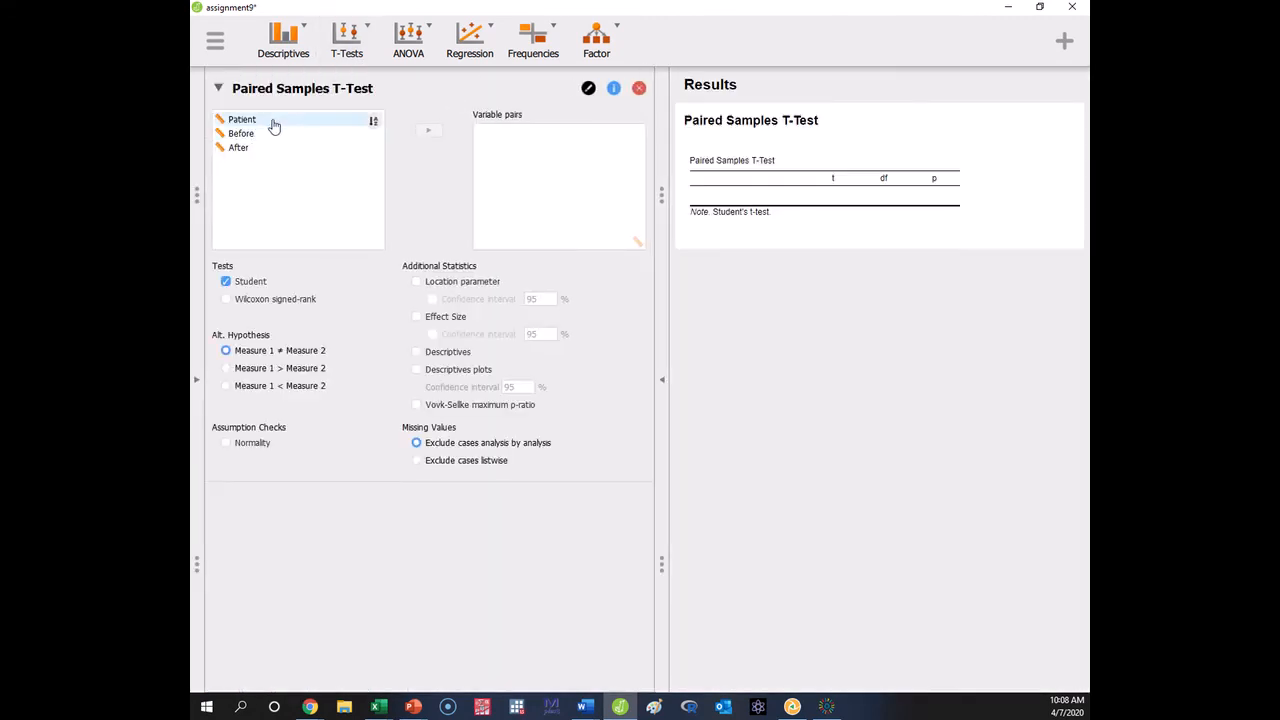
Try Before and After, in that order, as the variable pair of the t-test, and remove the pair
left_click(272, 124)
left_click(264, 134)
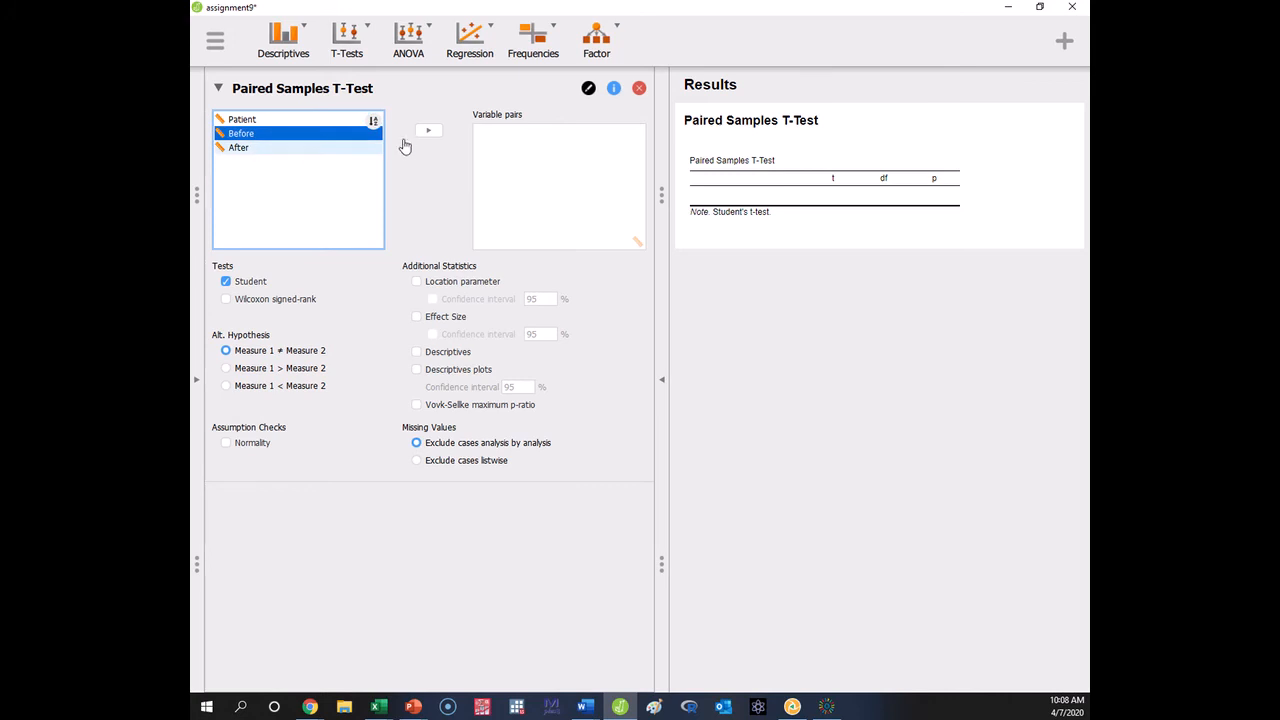
left_click(298, 147)
left_click(291, 140, "shift")
left_click_drag(291, 146, 540, 150)
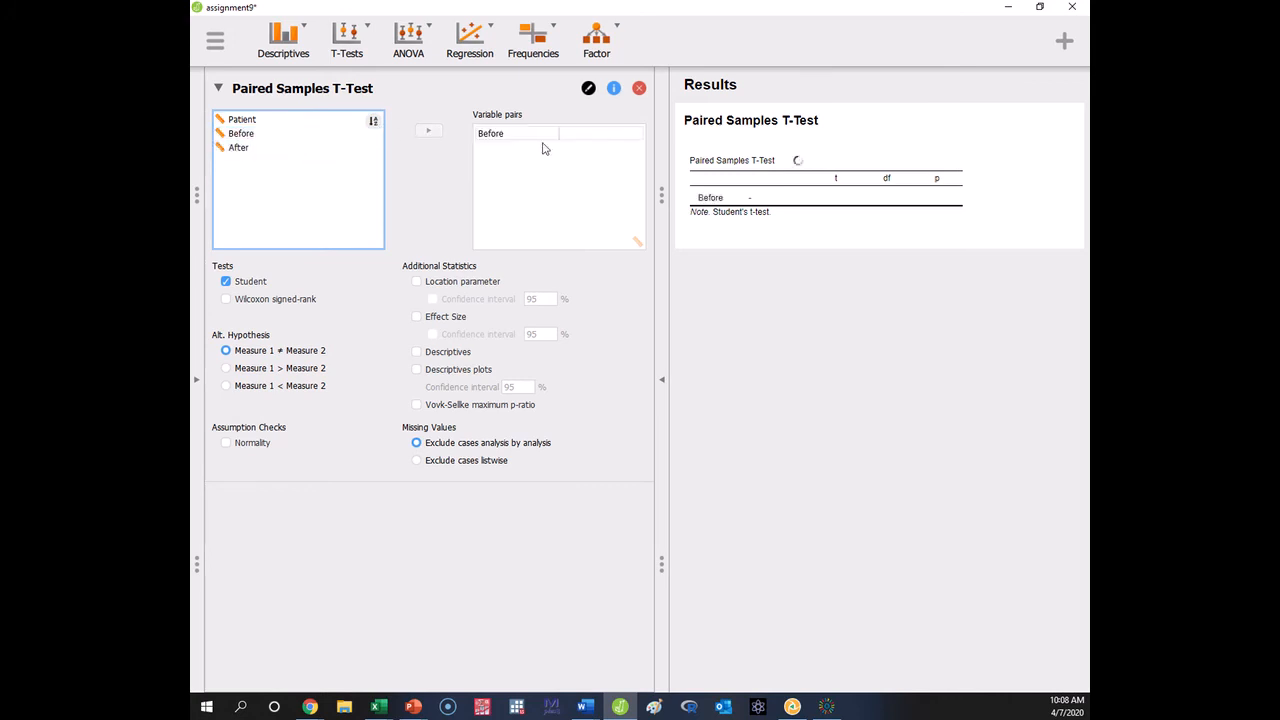
double_click(283, 148)
double_click(583, 138)
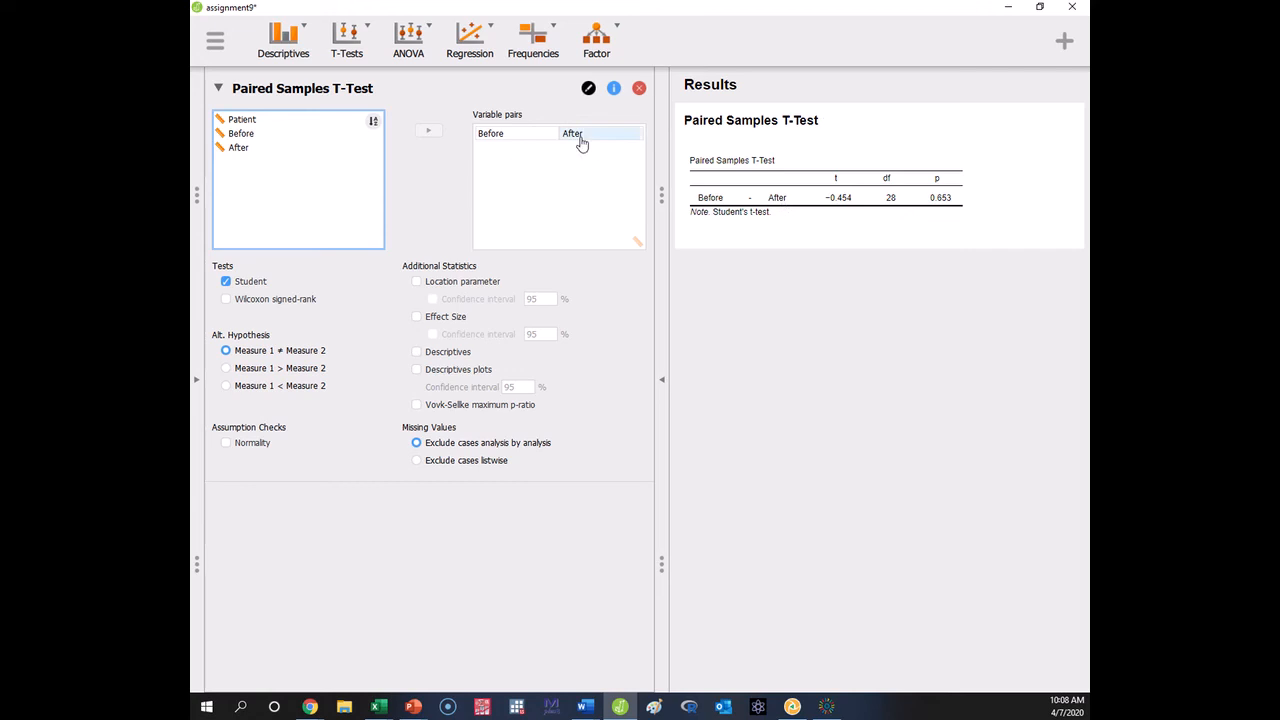
double_click(528, 146)
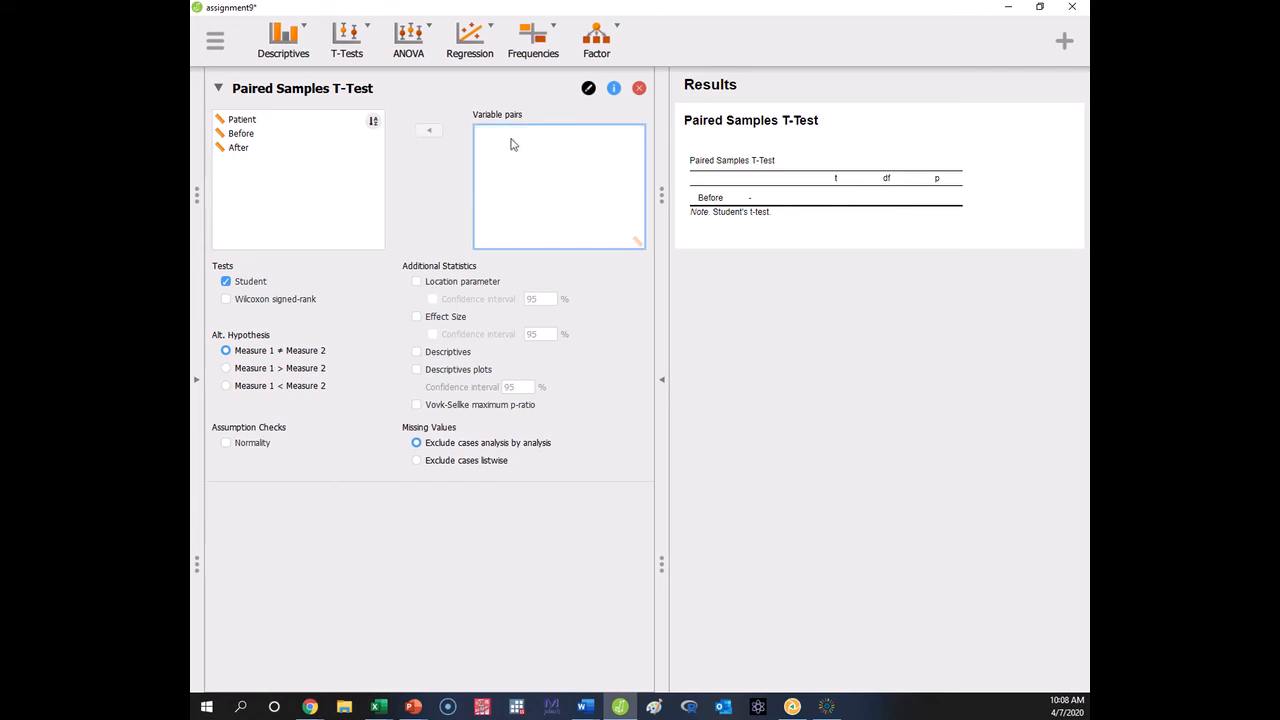
Assign After followed by Before as the variable pair and enable Descriptives for the t-test
double_click(263, 148)
double_click(266, 134)
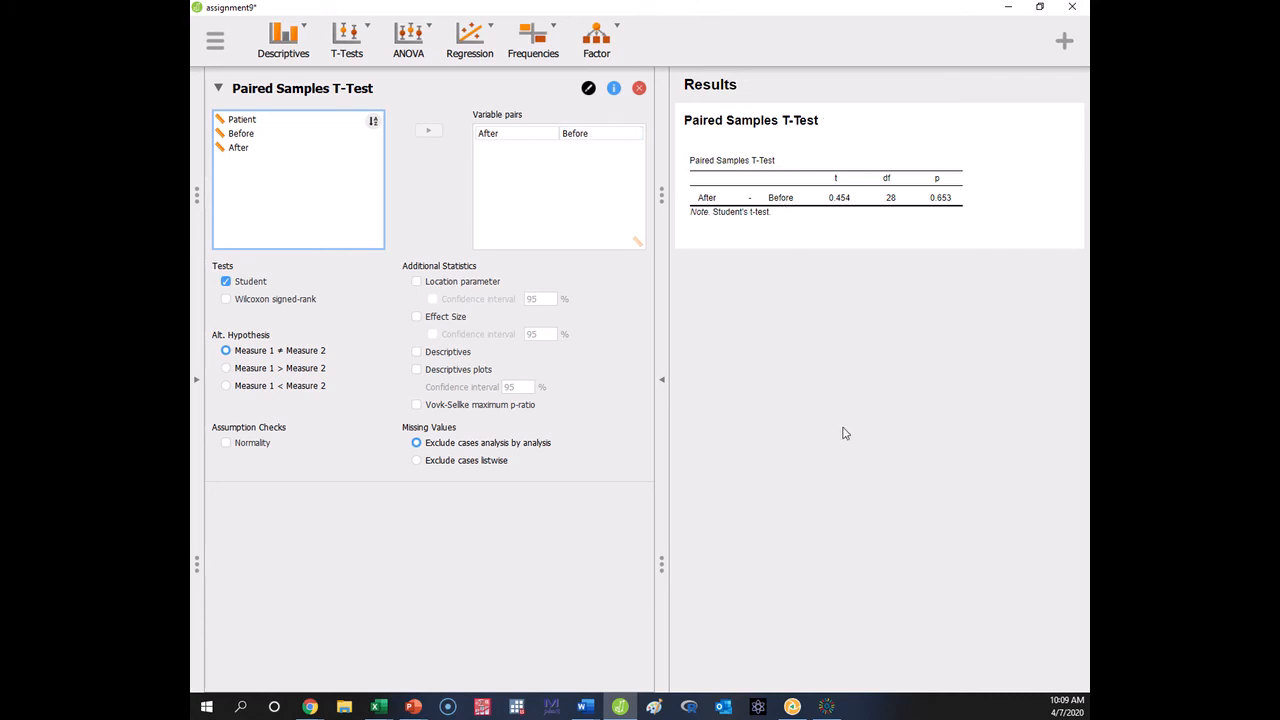
left_click(449, 355)
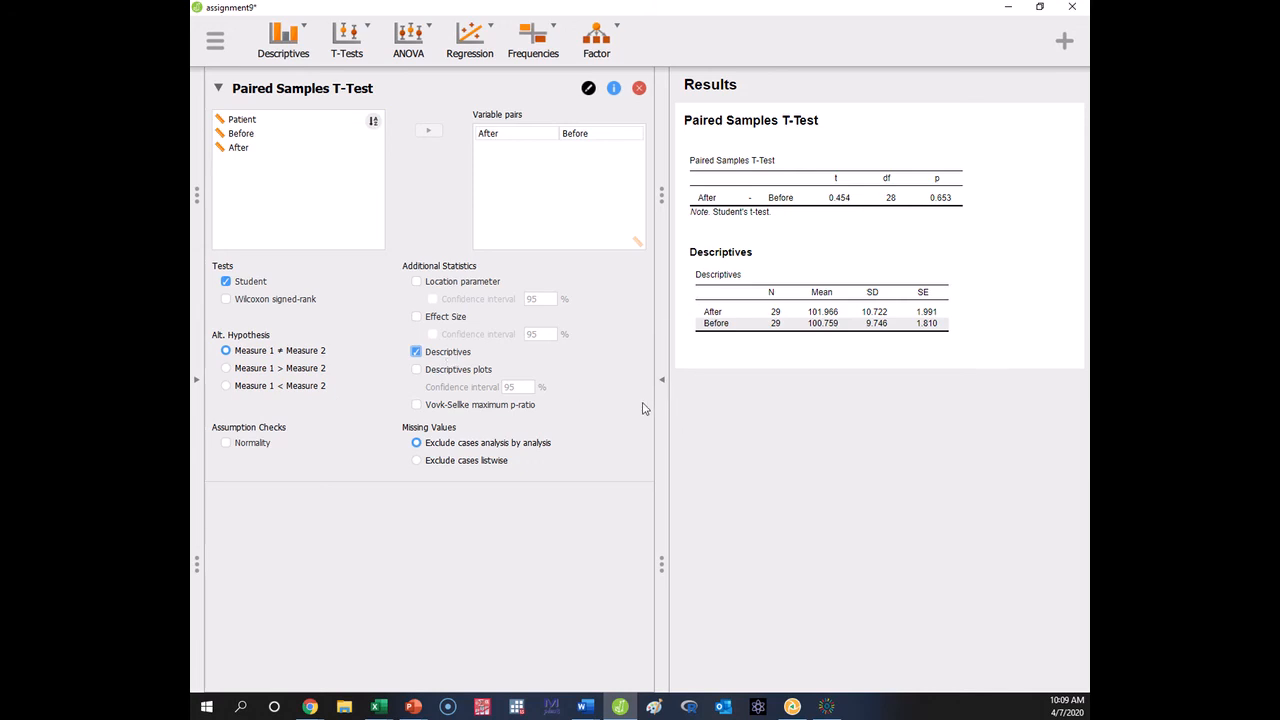
Circle the After and Before labels and the Mean, SD and N values in the Descriptives table with an orange pen
key("alt+d")
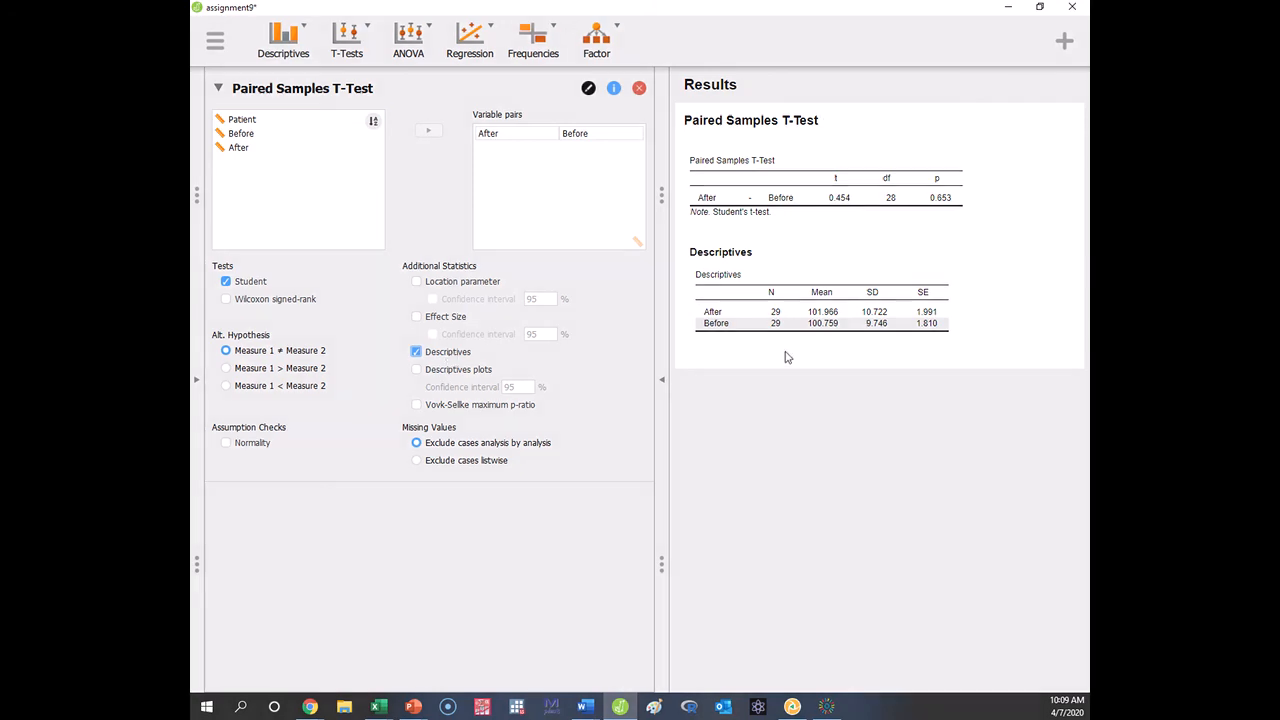
mouse_move(806, 292)
left_mouse_down()
mouse_move(820, 334)
mouse_move(855, 300)
mouse_move(793, 294)
mouse_move(885, 272)
mouse_move(908, 355)
mouse_move(837, 241)
left_mouse_up()
mouse_move(702, 311)
left_mouse_down()
mouse_move(731, 349)
mouse_move(708, 295)
mouse_move(699, 312)
left_mouse_up()
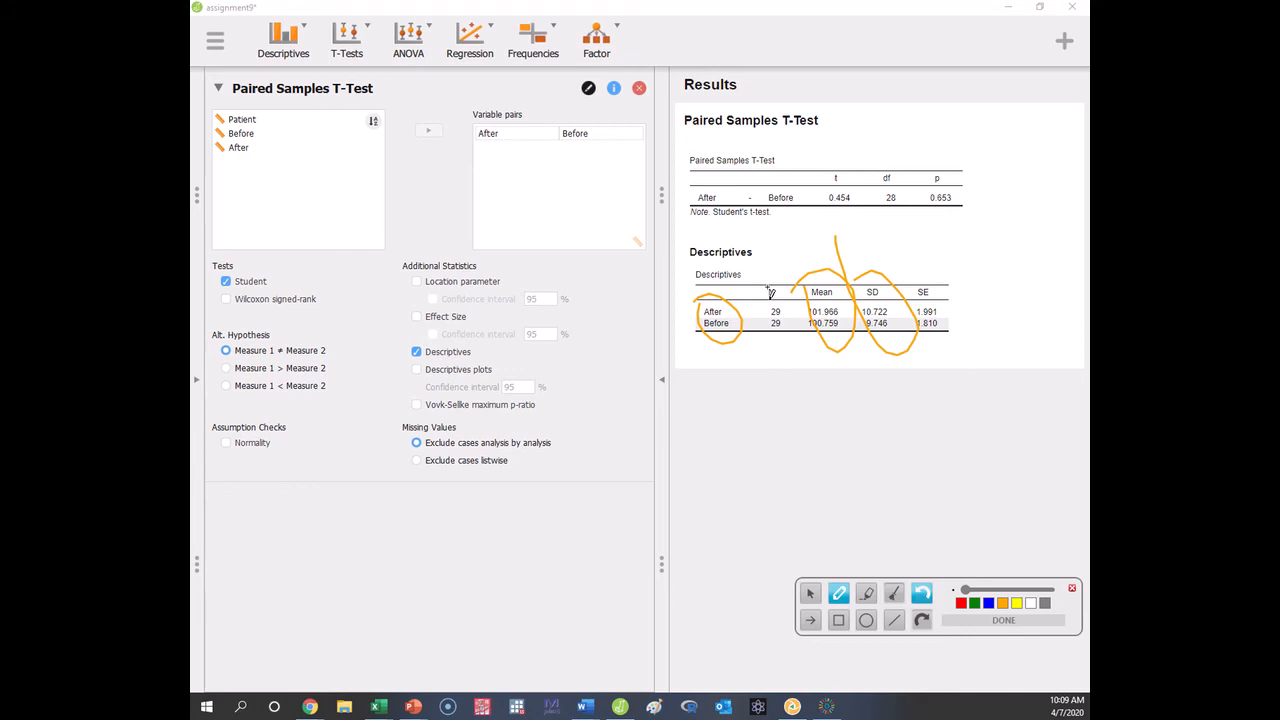
left_click_drag(767, 318, 781, 313)
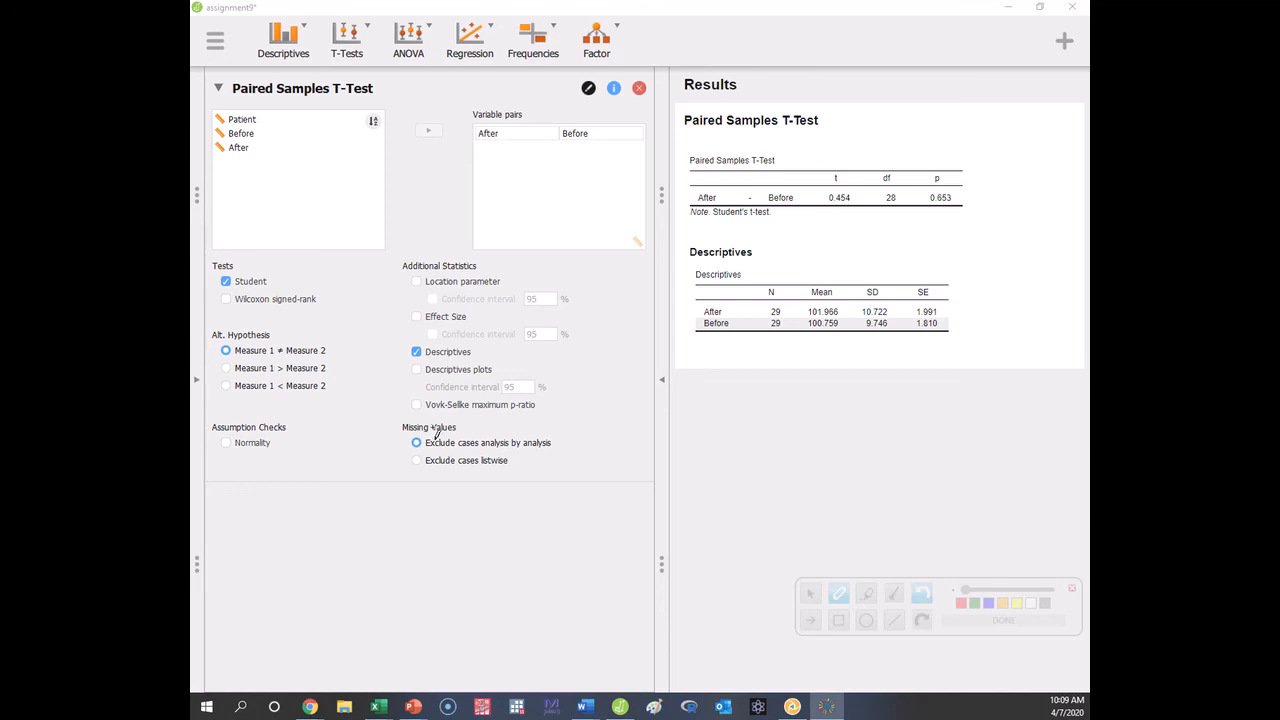
Close the pen annotation tools and enable Descriptives plots, Effect Size and Location parameter for the paired t-test
left_click(1071, 588)
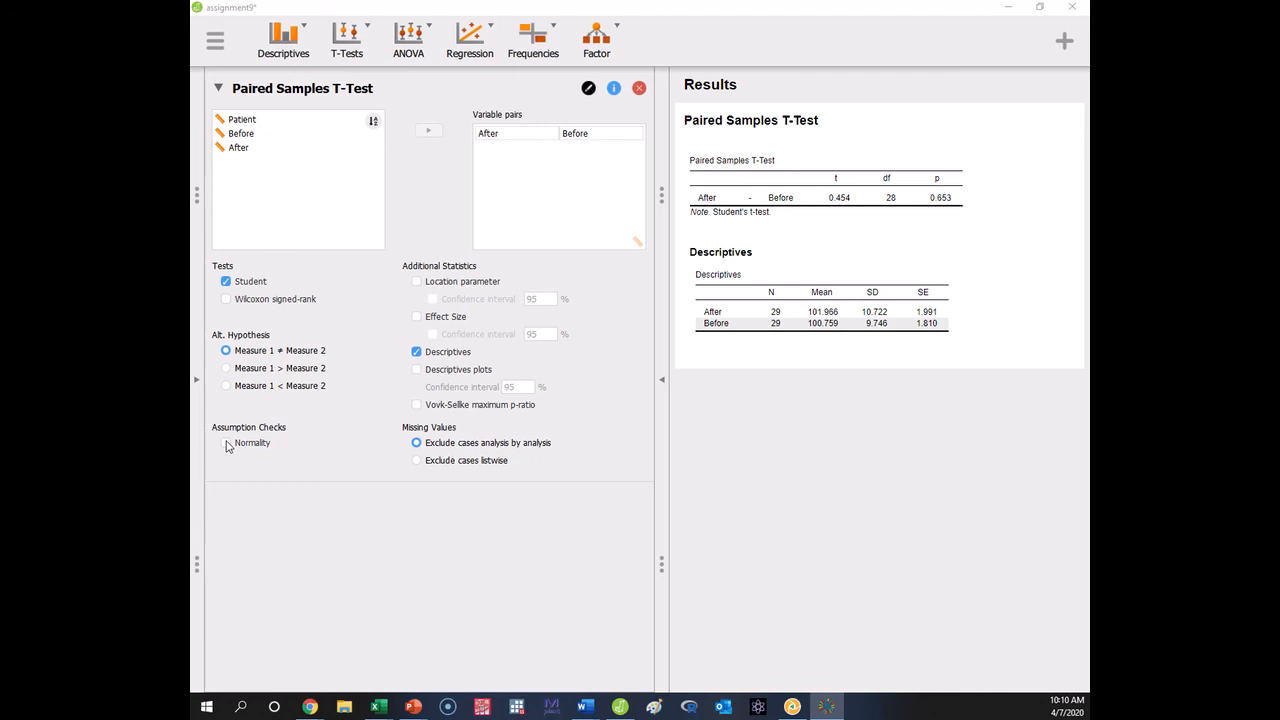
left_click(417, 370)
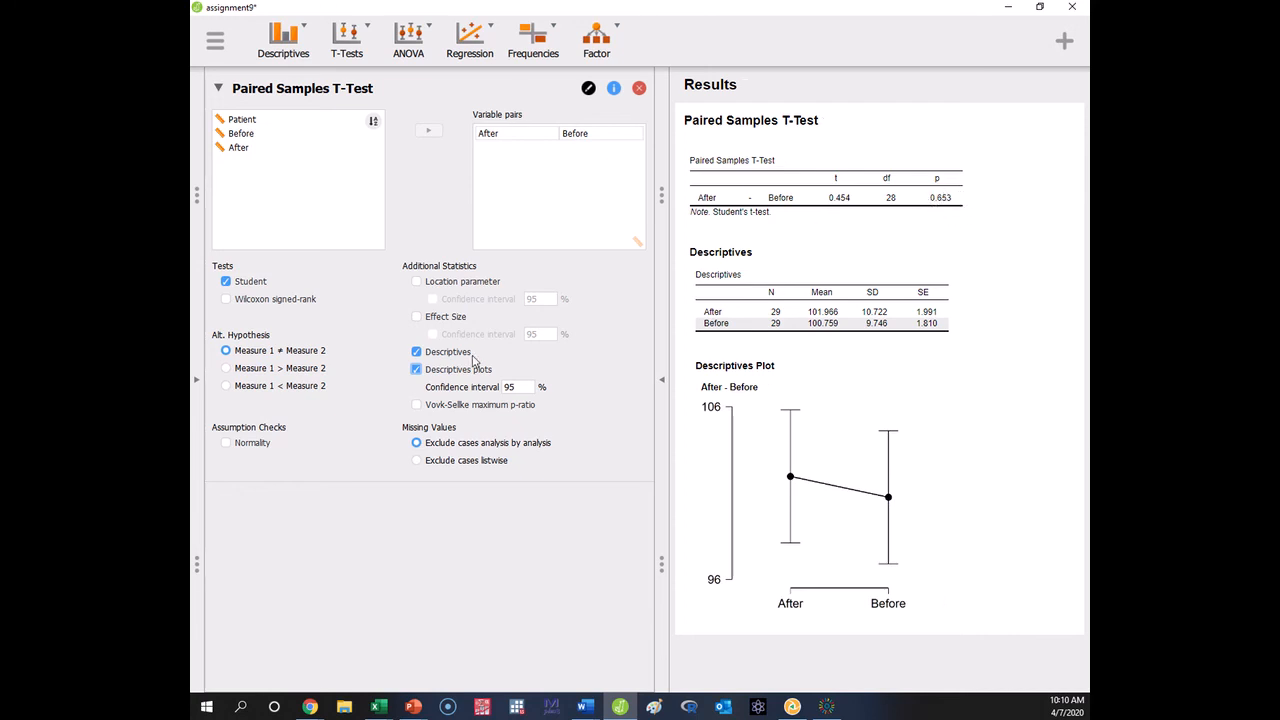
left_click(418, 317)
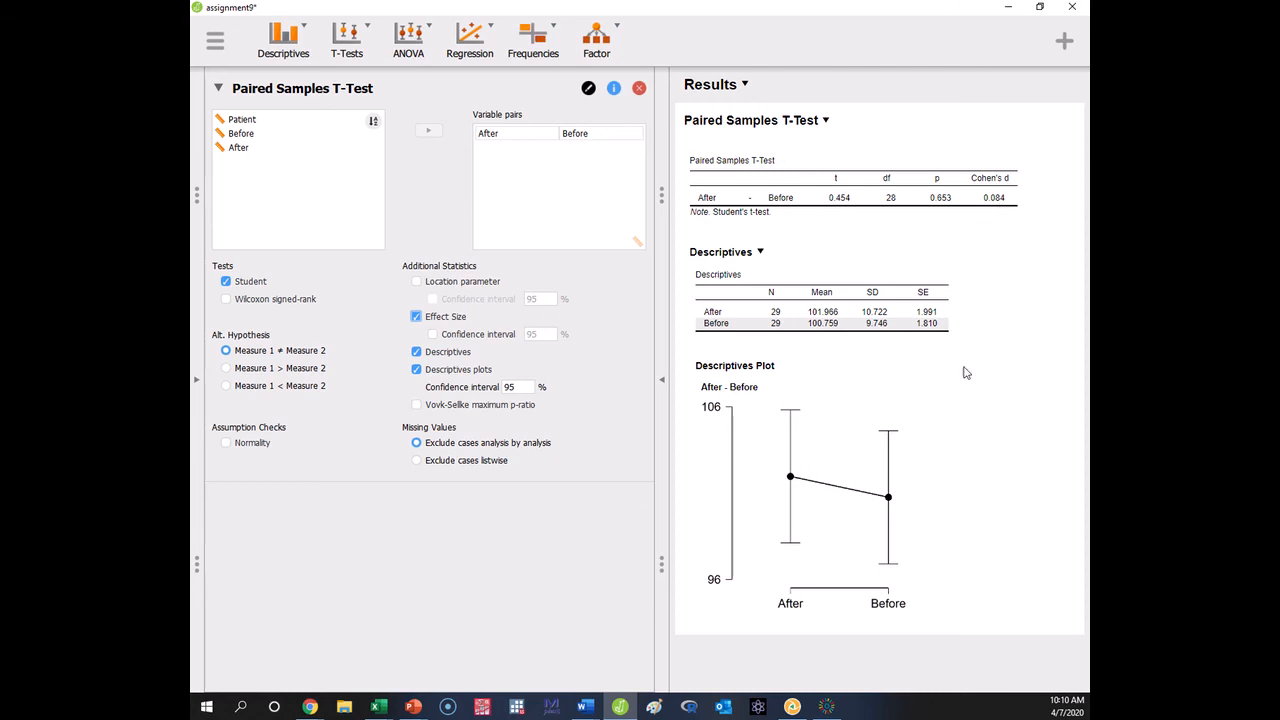
left_click(420, 284)
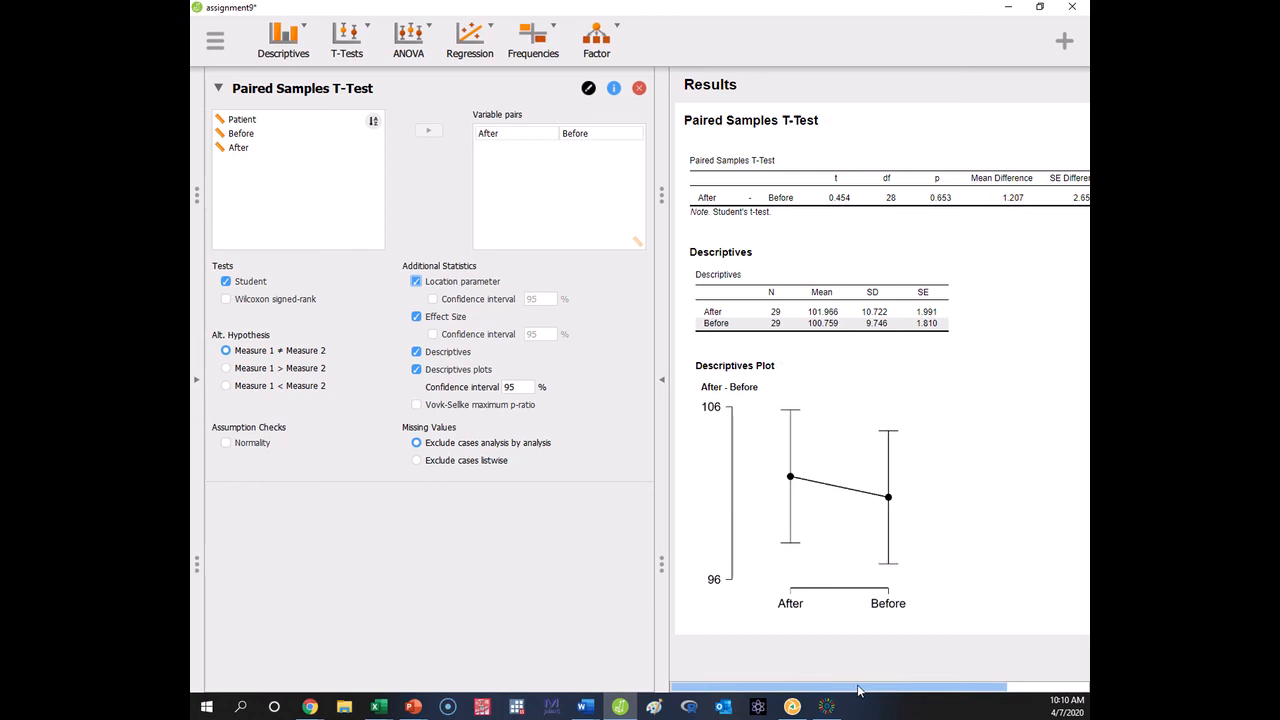
left_click_drag(861, 690, 944, 690)
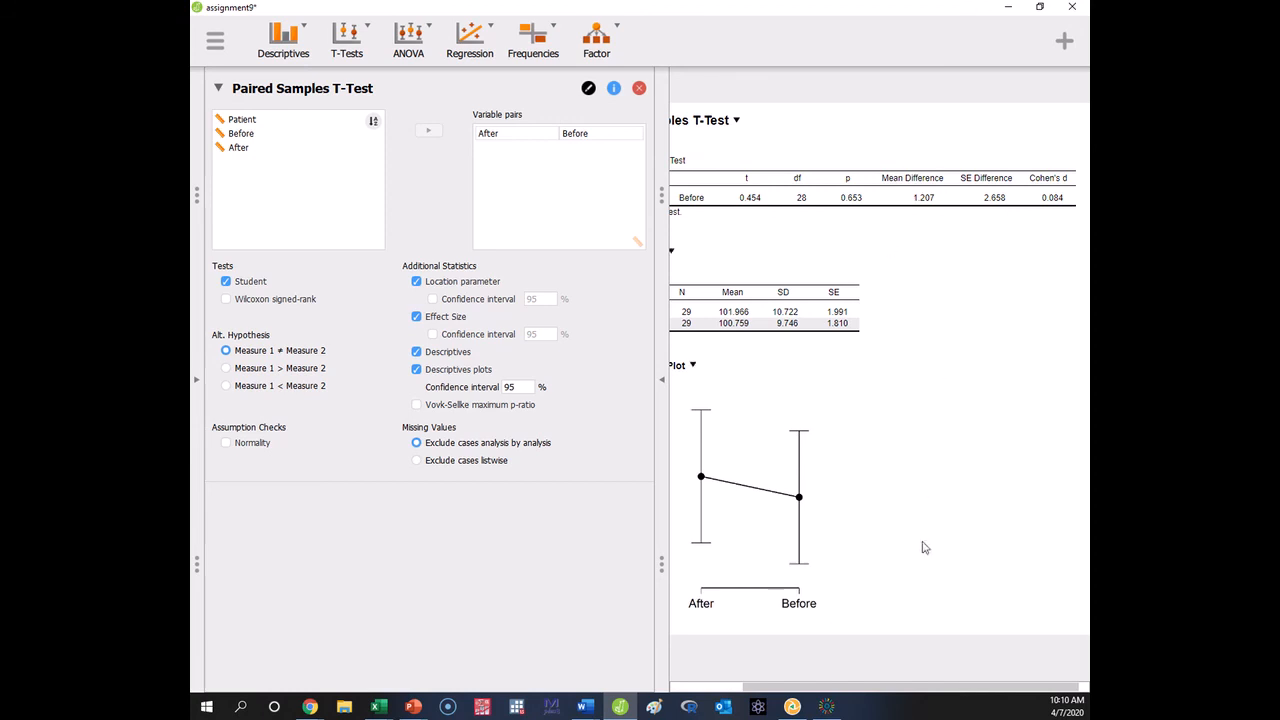
left_click_drag(970, 690, 888, 695)
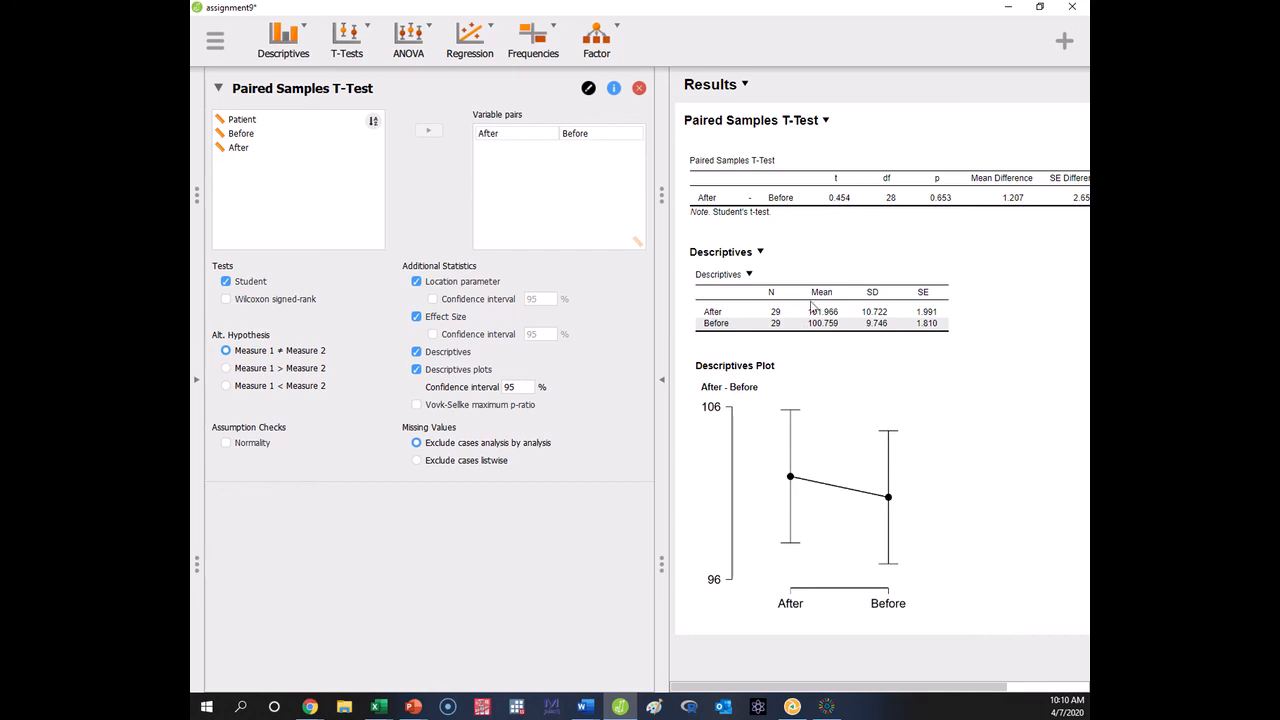
Use a shrunken Calculator window beside the results to subtract the Before mean 100.759 from the After mean 101.966, and close it
left_click(250, 714)
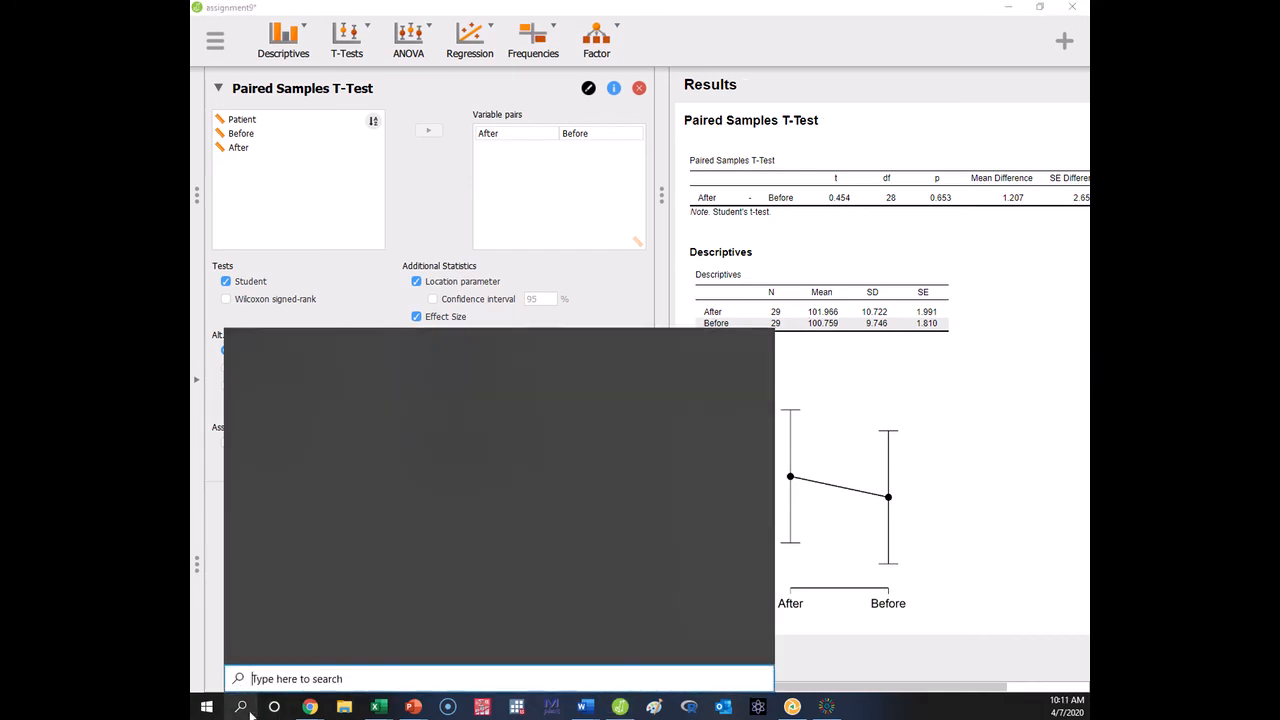
type("calc")
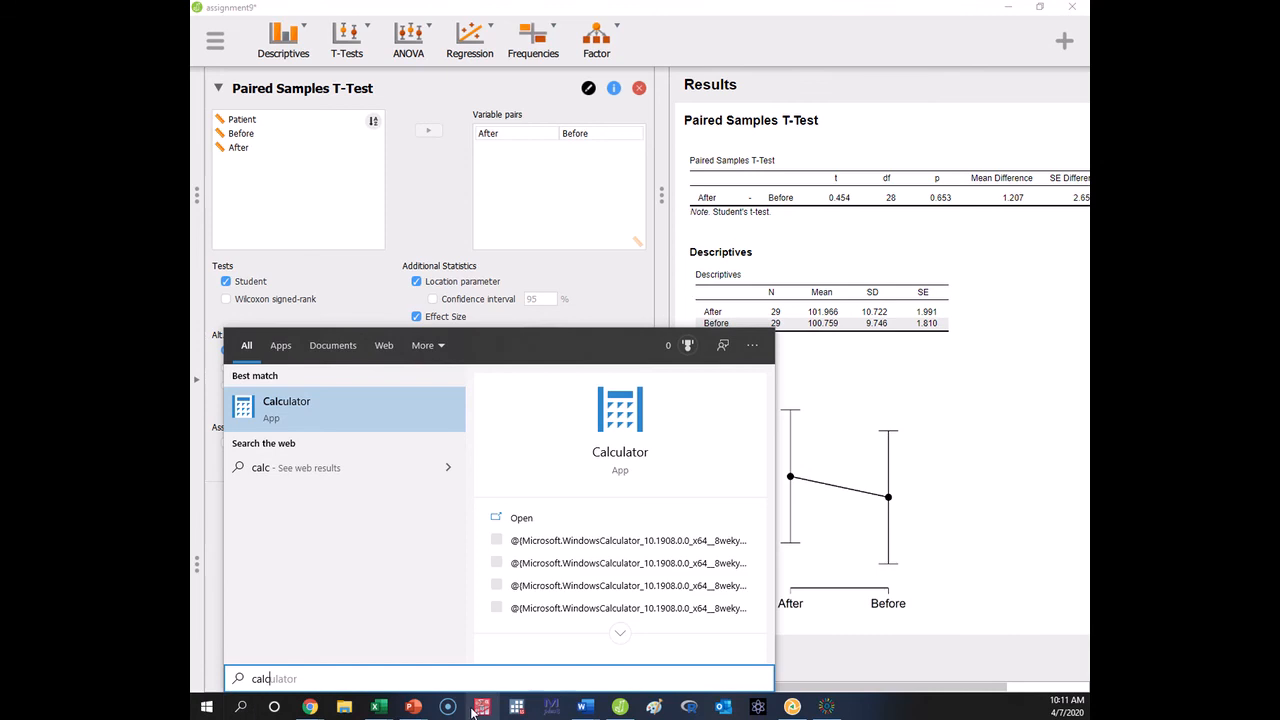
left_click(313, 416)
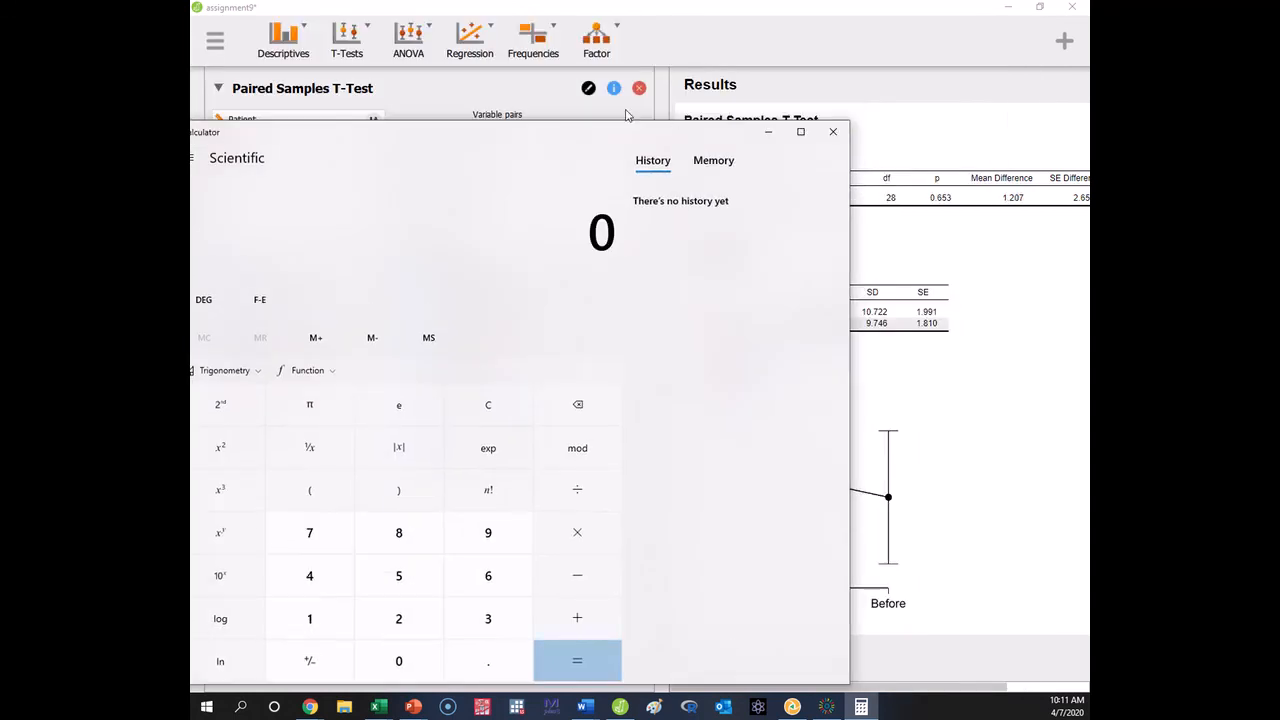
left_click_drag(457, 137, 546, 68)
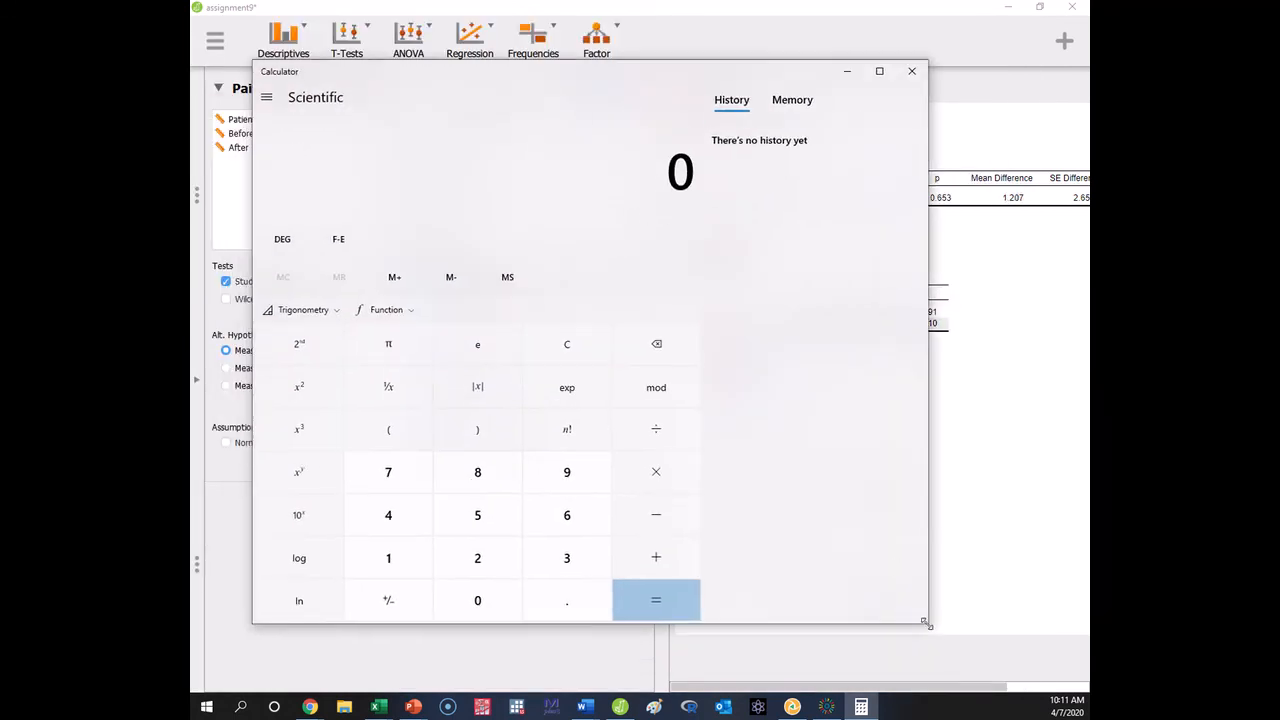
left_click_drag(927, 622, 560, 553)
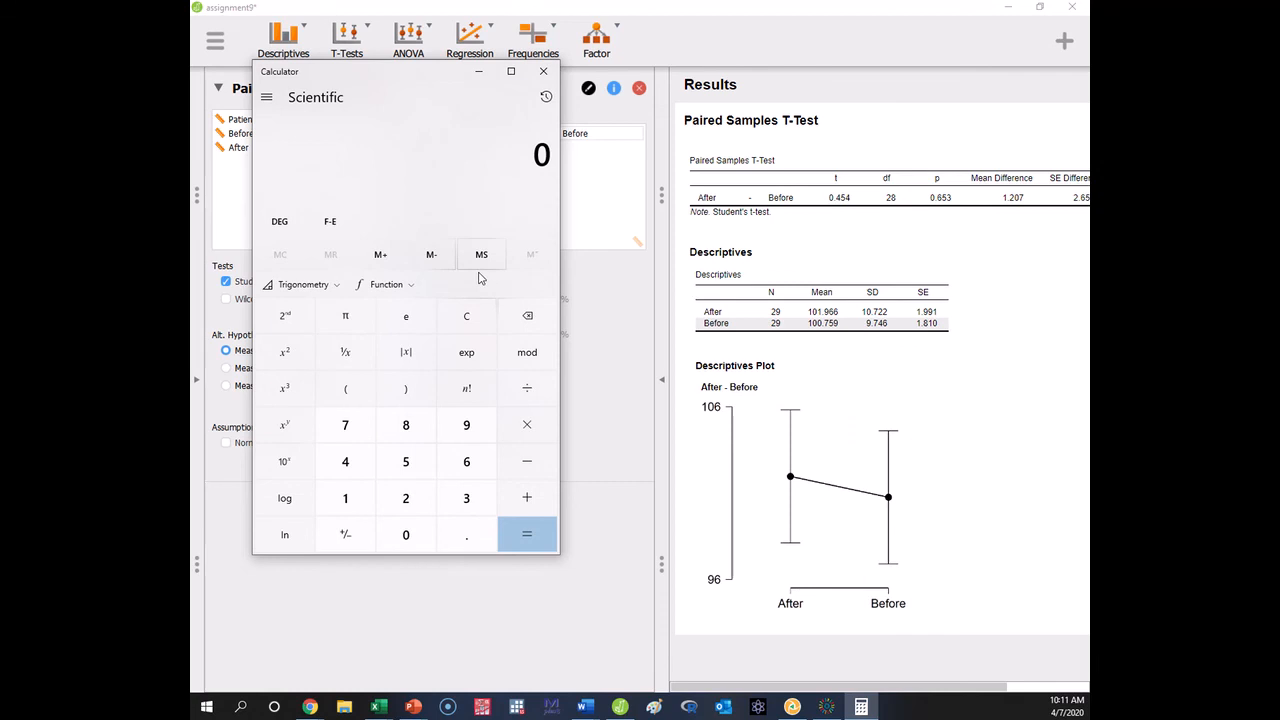
type("101.966 ")
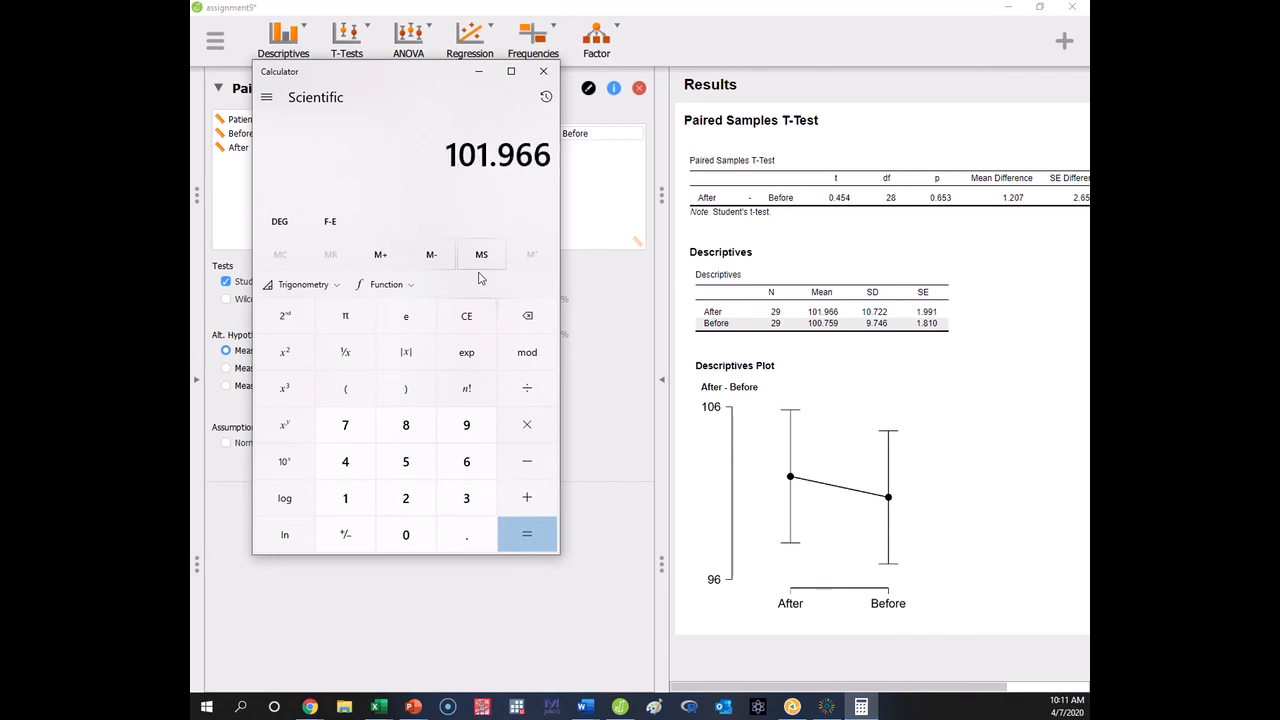
type("- 100.759")
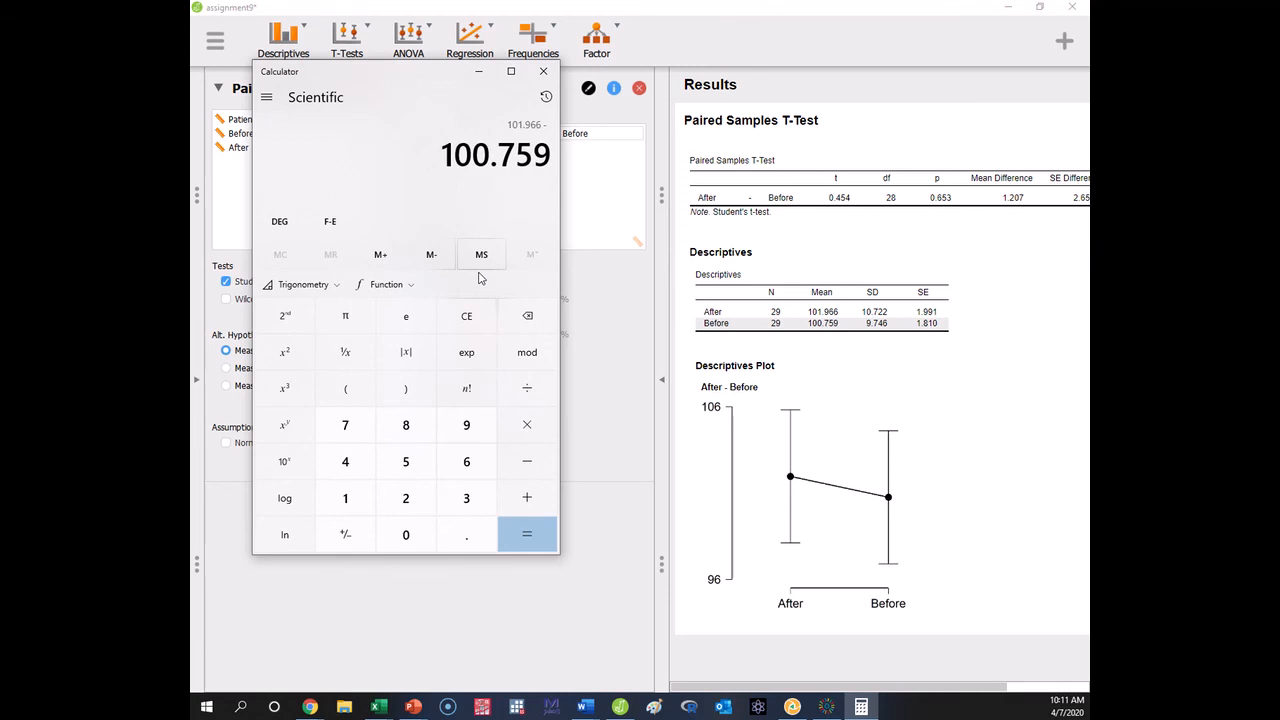
key("Return")
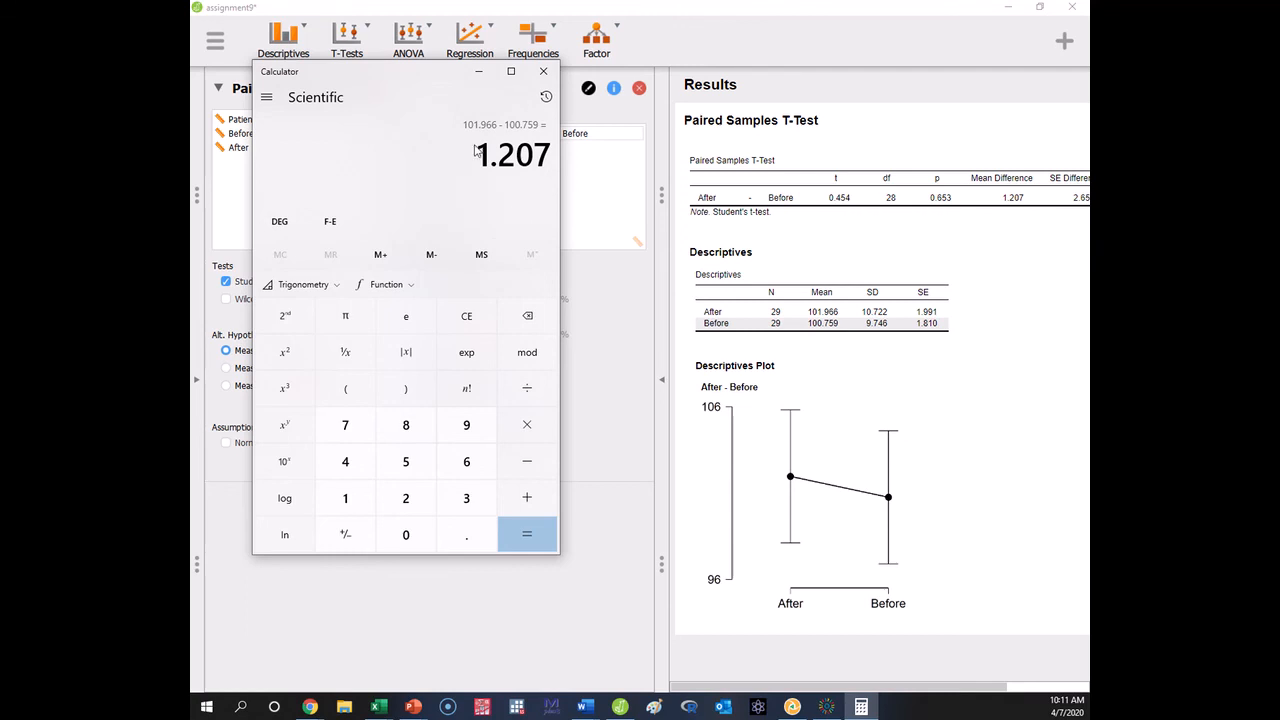
left_click(543, 71)
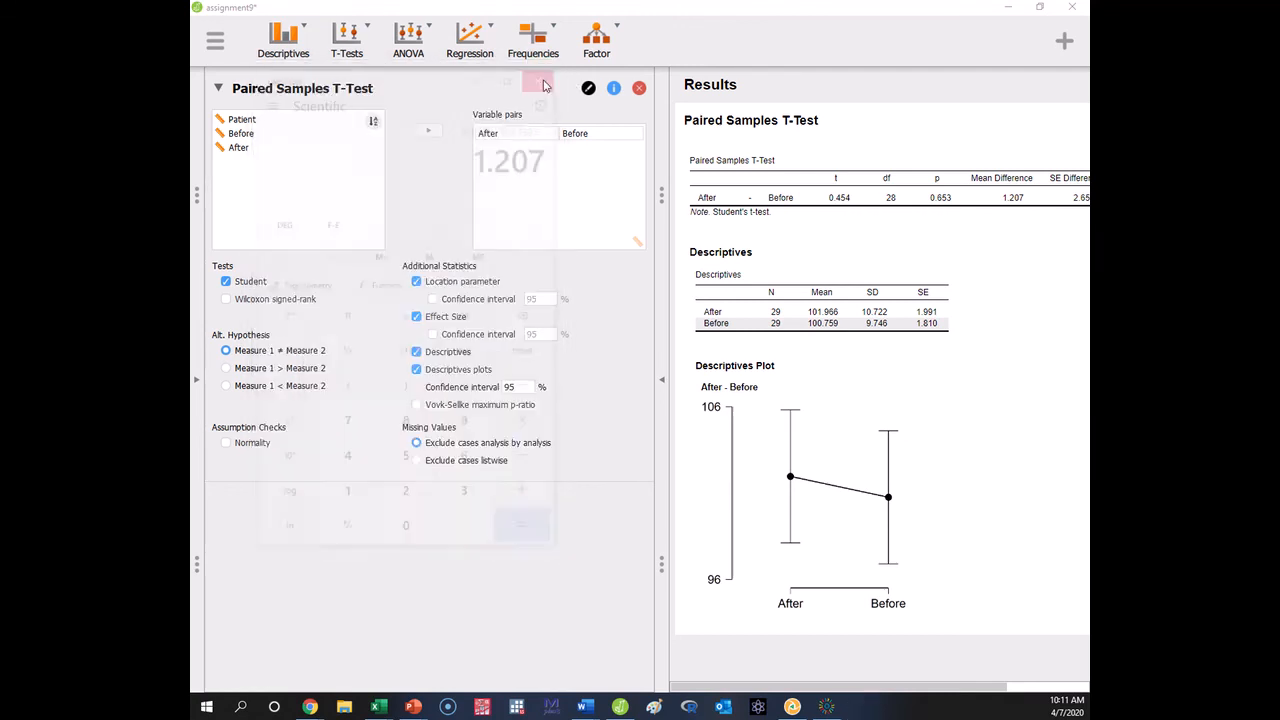
Arrange the Assignment 9 quiz window and the JASP window side by side, with only the results output showing in JASP
left_click(1039, 8)
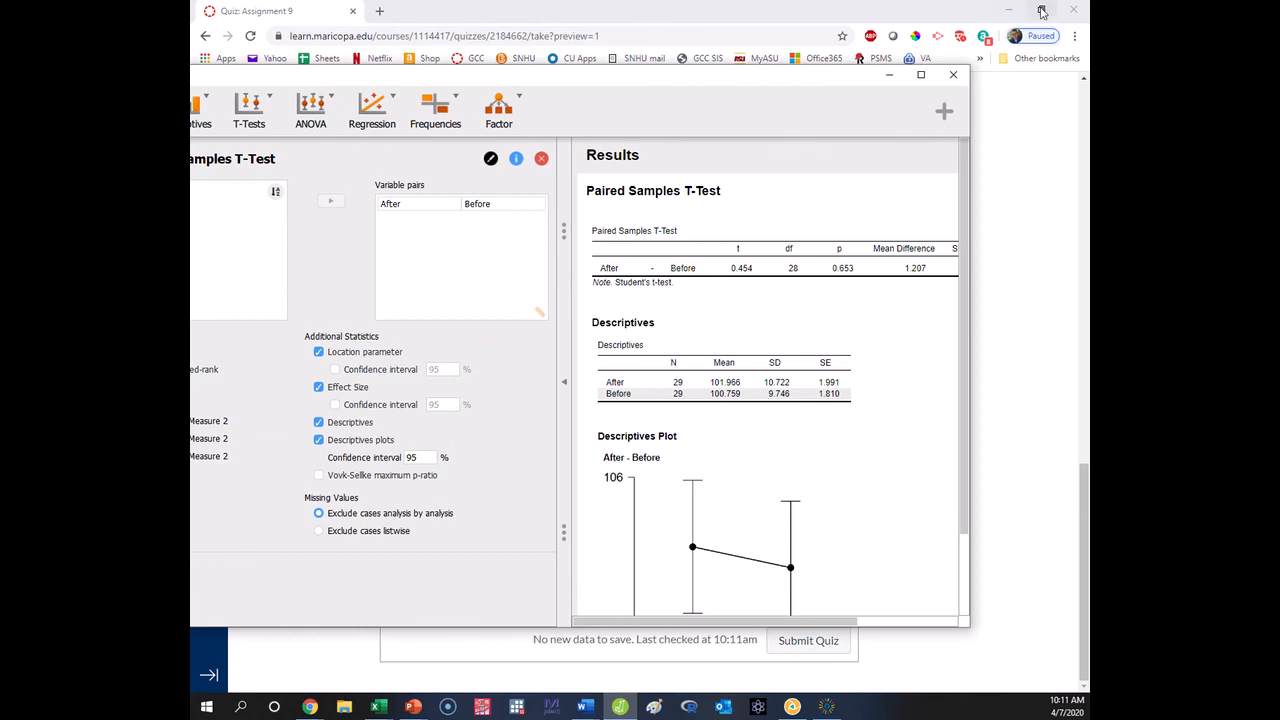
left_click(1041, 9)
left_click_drag(552, 36, 504, 21)
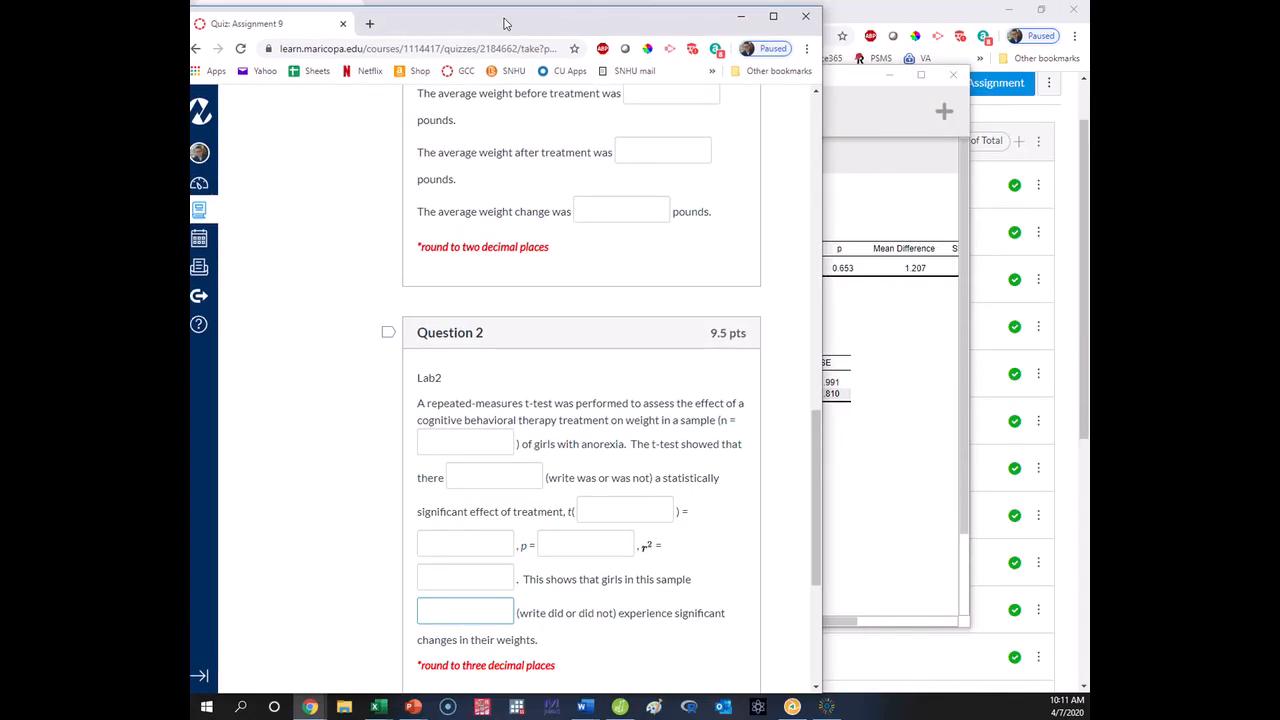
left_click(850, 101)
left_click_drag(206, 74, 351, 70)
left_click(710, 377)
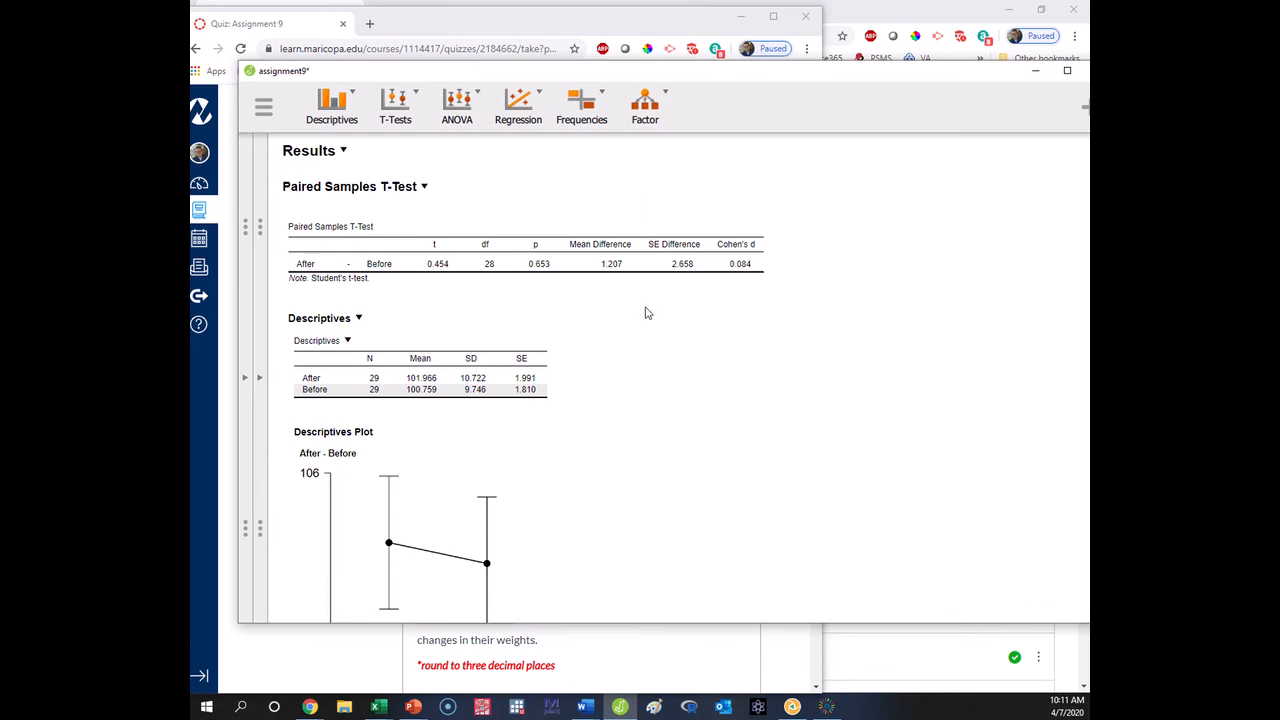
left_click_drag(258, 63, 574, 5)
left_click_drag(556, 622, 585, 692)
left_click(286, 563)
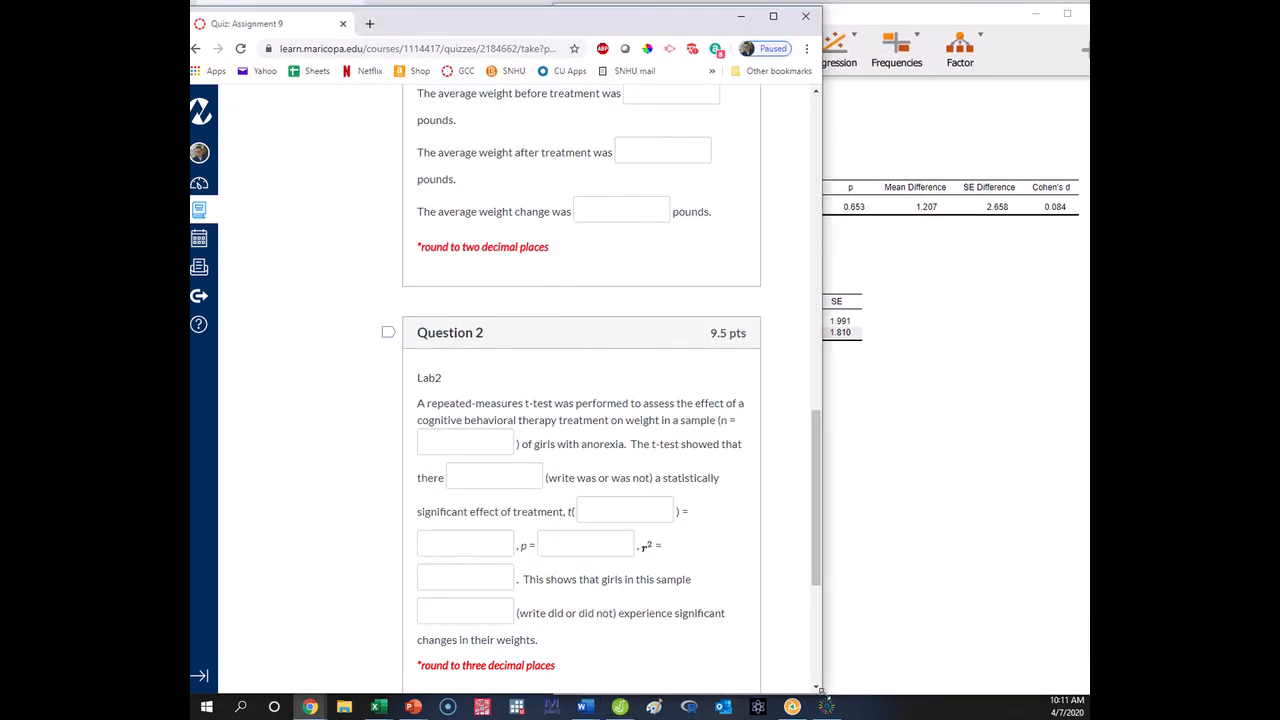
left_click_drag(828, 695, 563, 694)
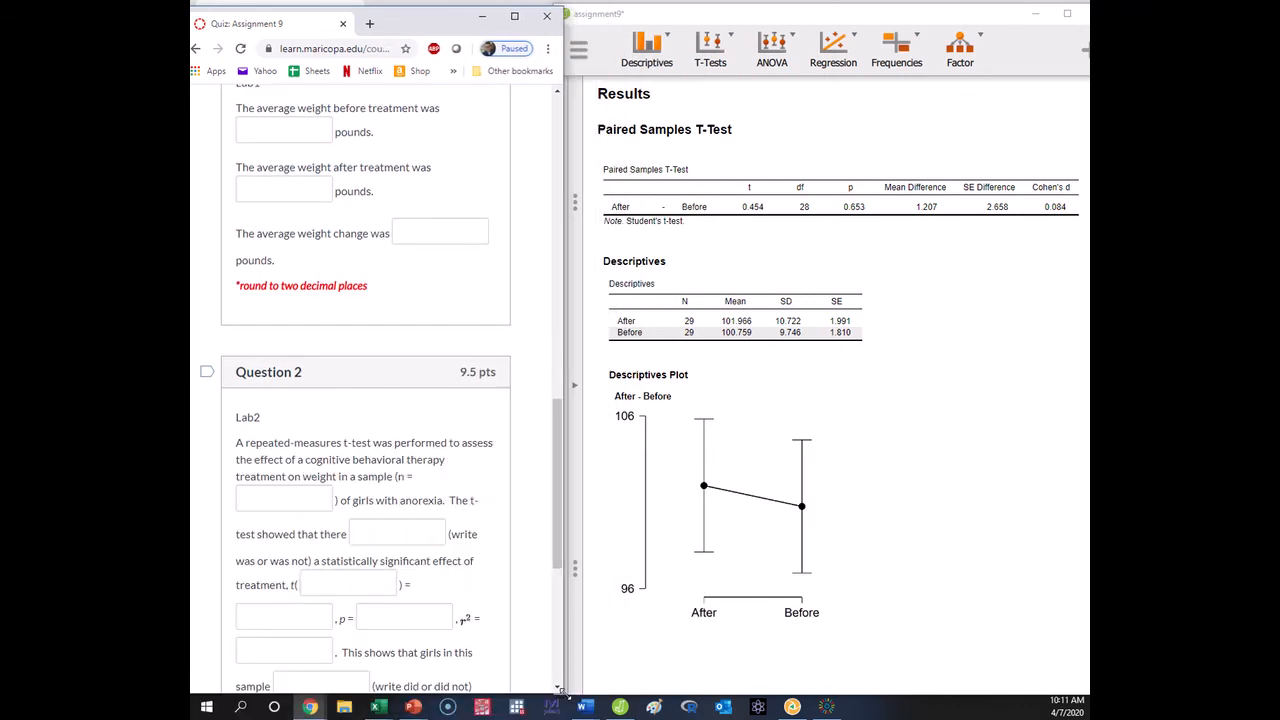
Answer Question 1 with 100.76 pounds before treatment, 101.97 pounds after treatment and an average weight change of 1.21 pounds
left_click_drag(557, 535, 554, 503)
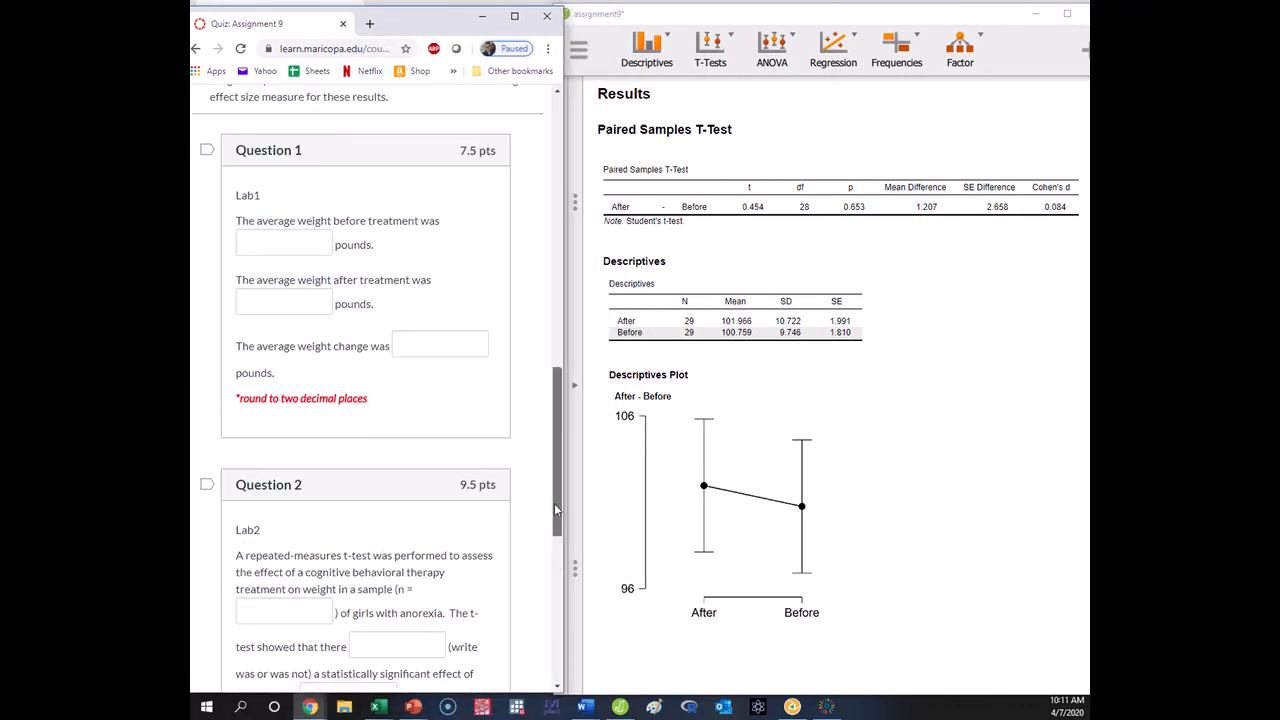
left_click(310, 240)
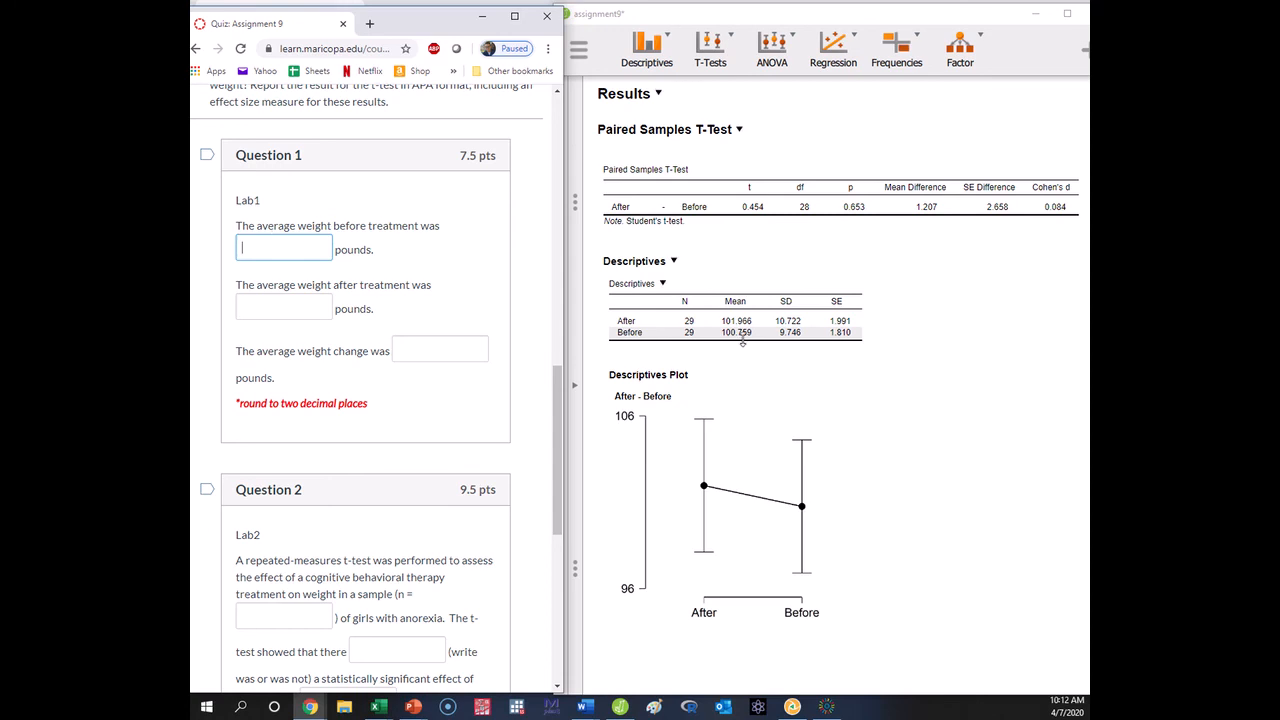
type("100.76")
left_click(256, 303)
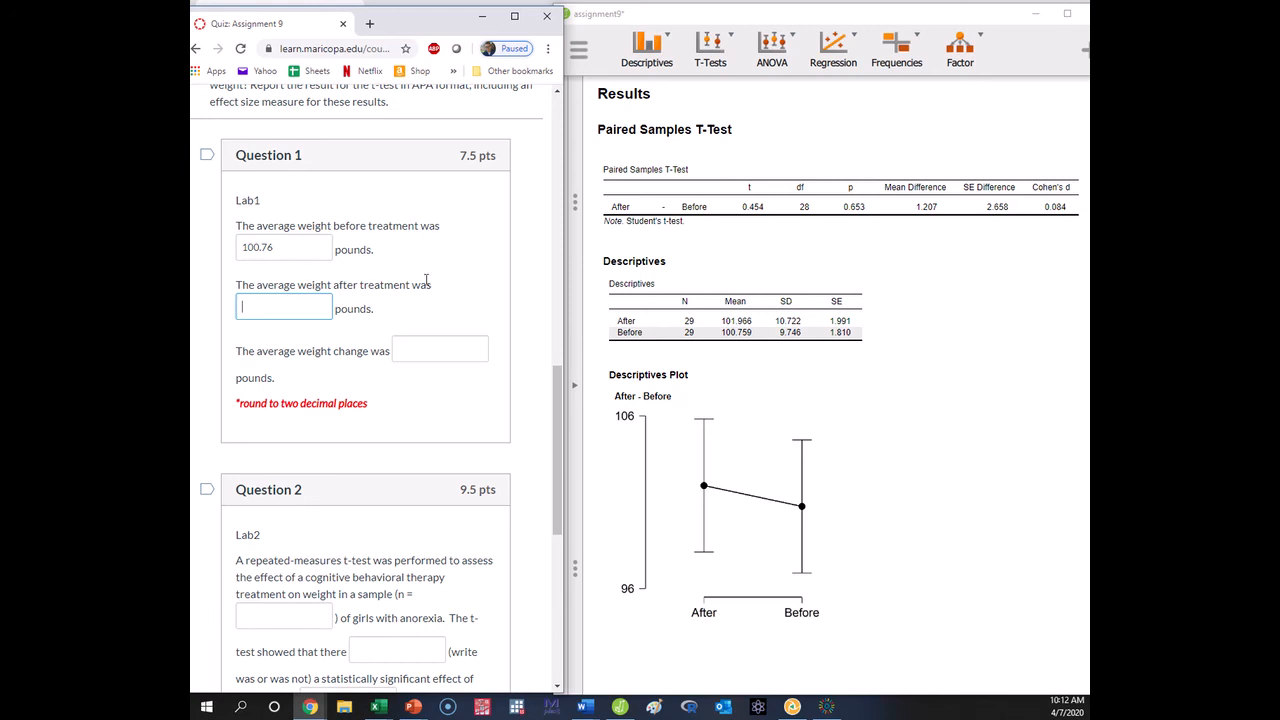
type("101.97")
left_click(434, 343)
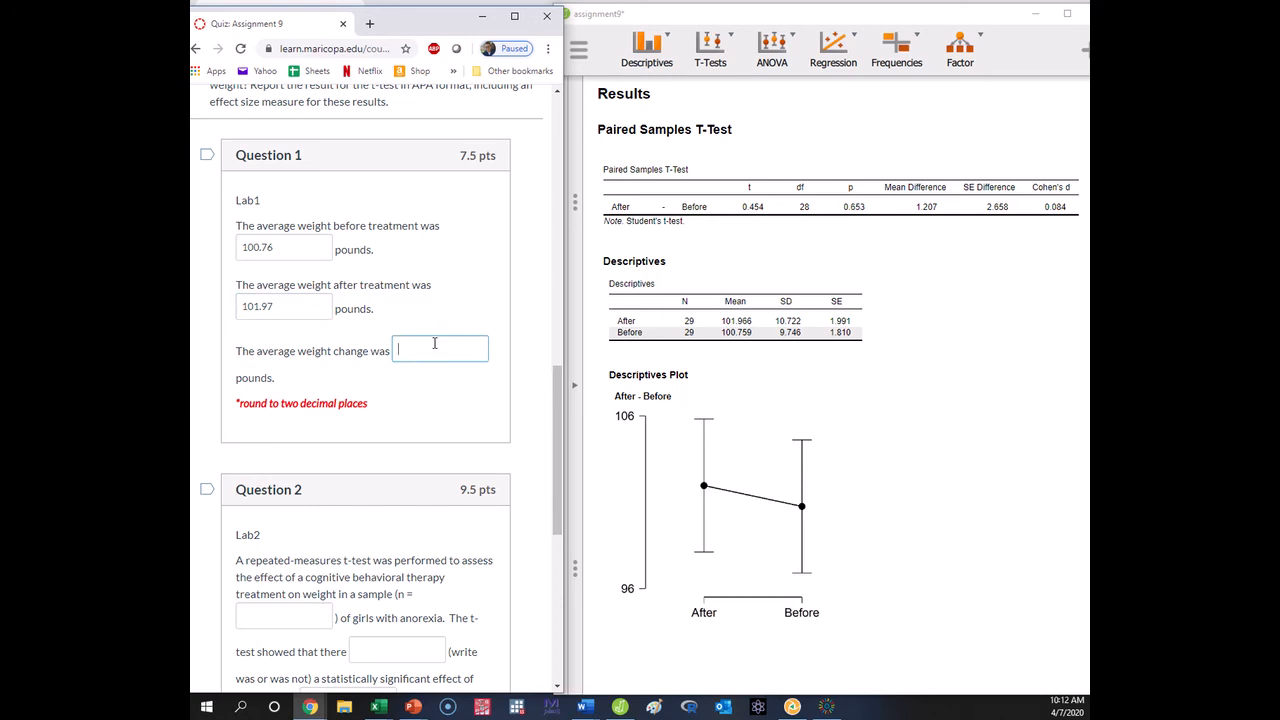
type("1.21")
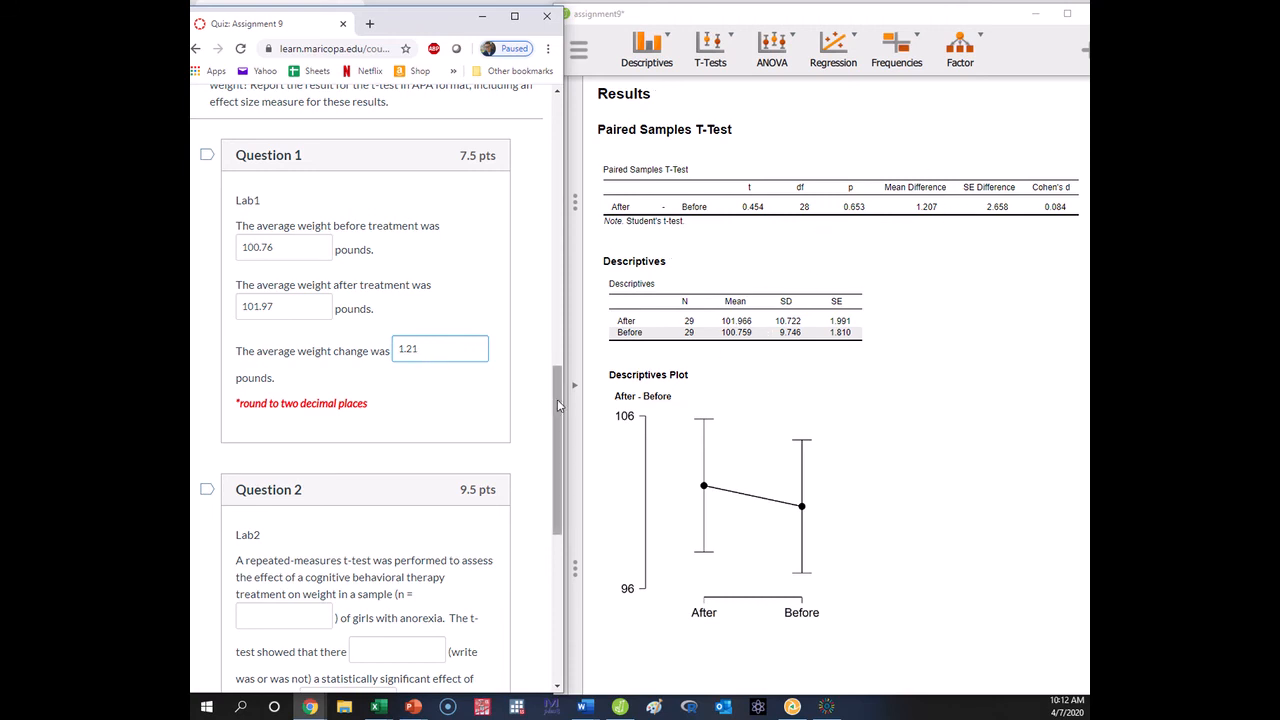
Fill in Question 2's sample size as 29, the significance wording as "was not" and the degrees of freedom as 28
left_click_drag(557, 399, 557, 504)
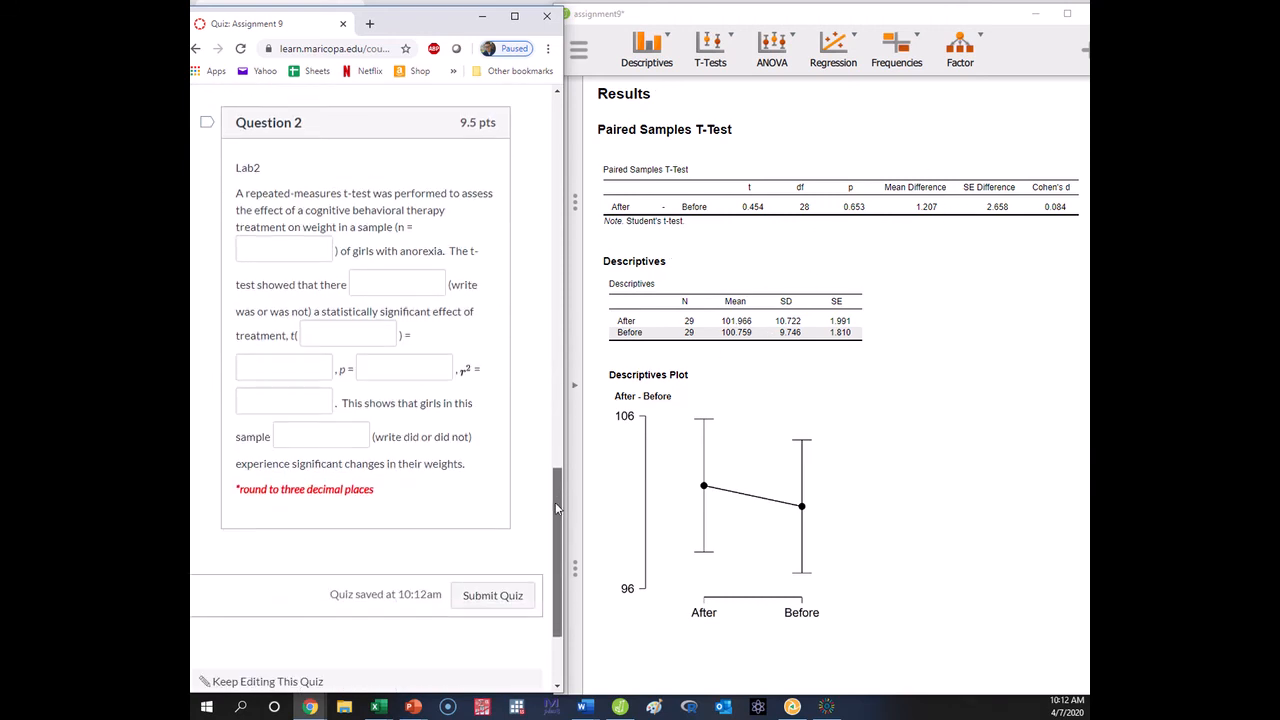
left_click(289, 246)
type("29")
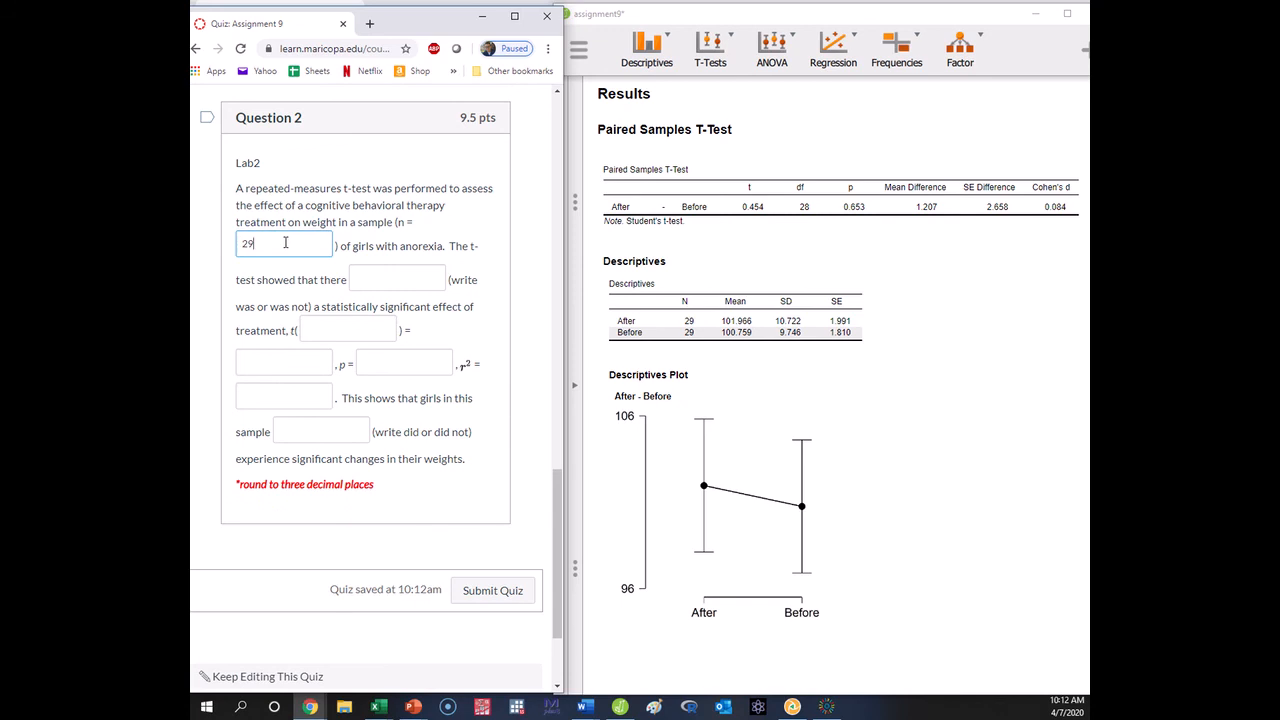
left_click(397, 278)
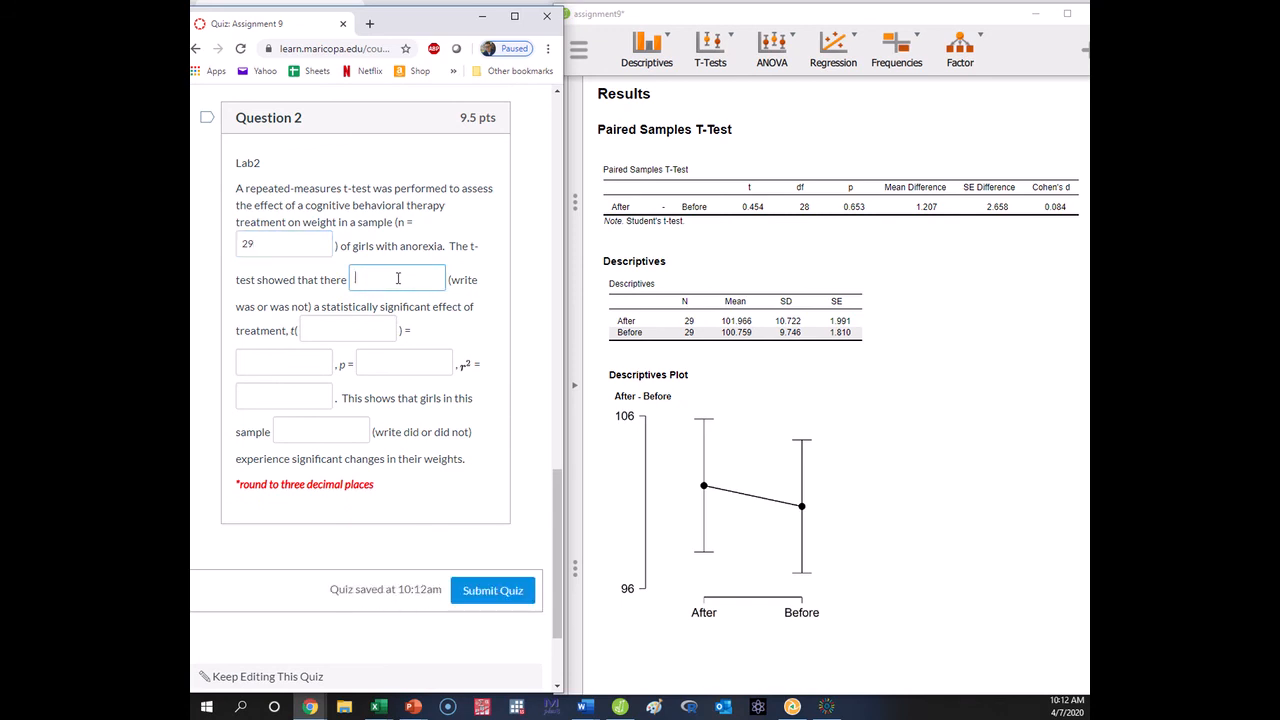
type("was not")
left_click(328, 323)
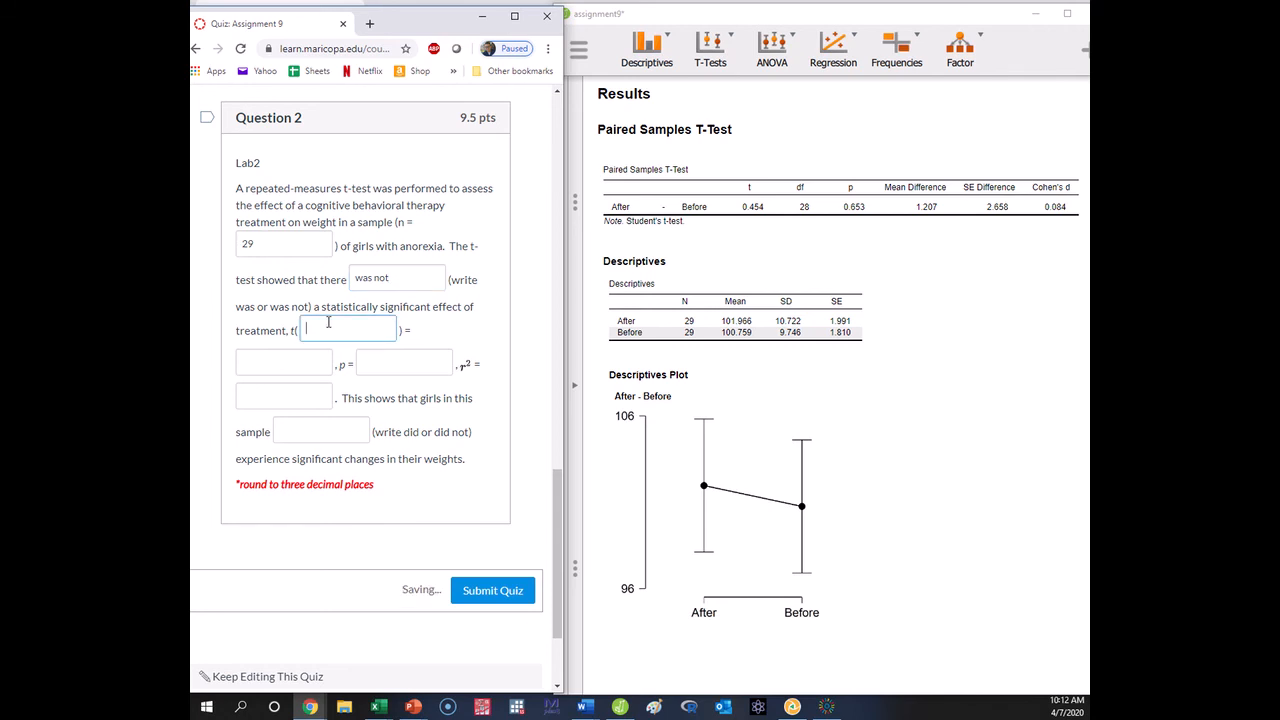
type("28")
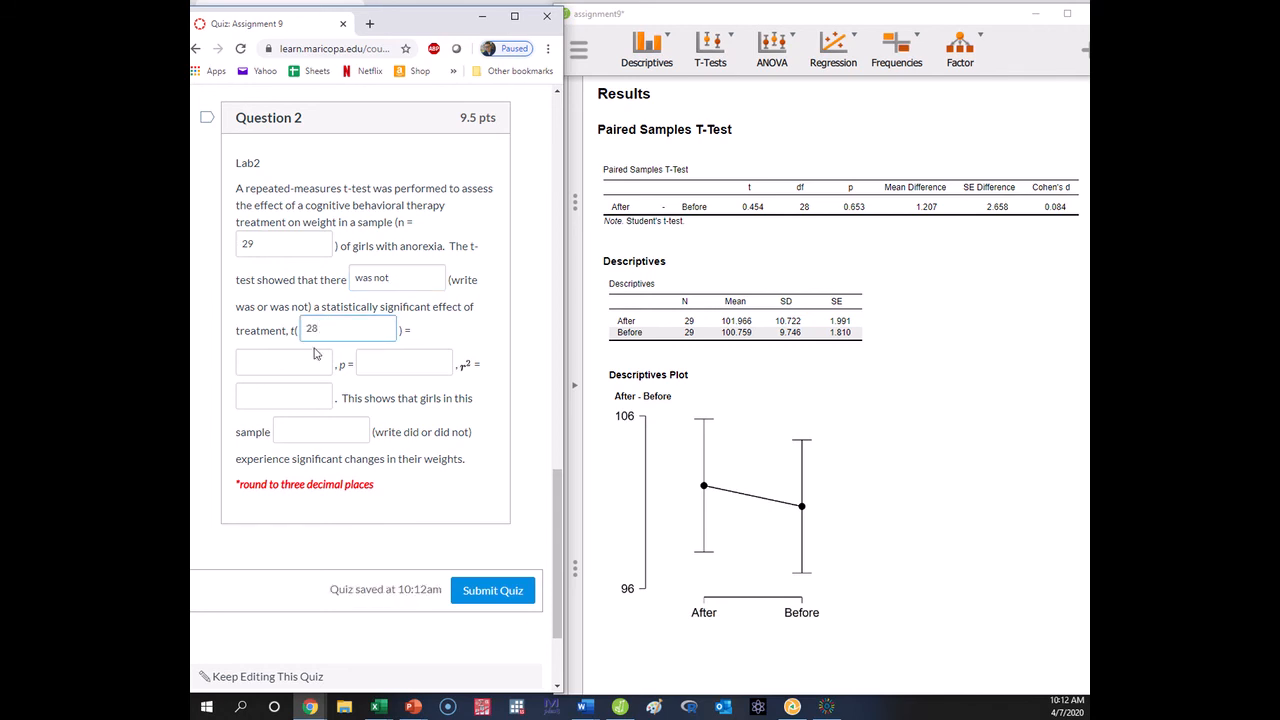
Enter .454 as the t value and .653 as the p value in Question 2
left_click(307, 362)
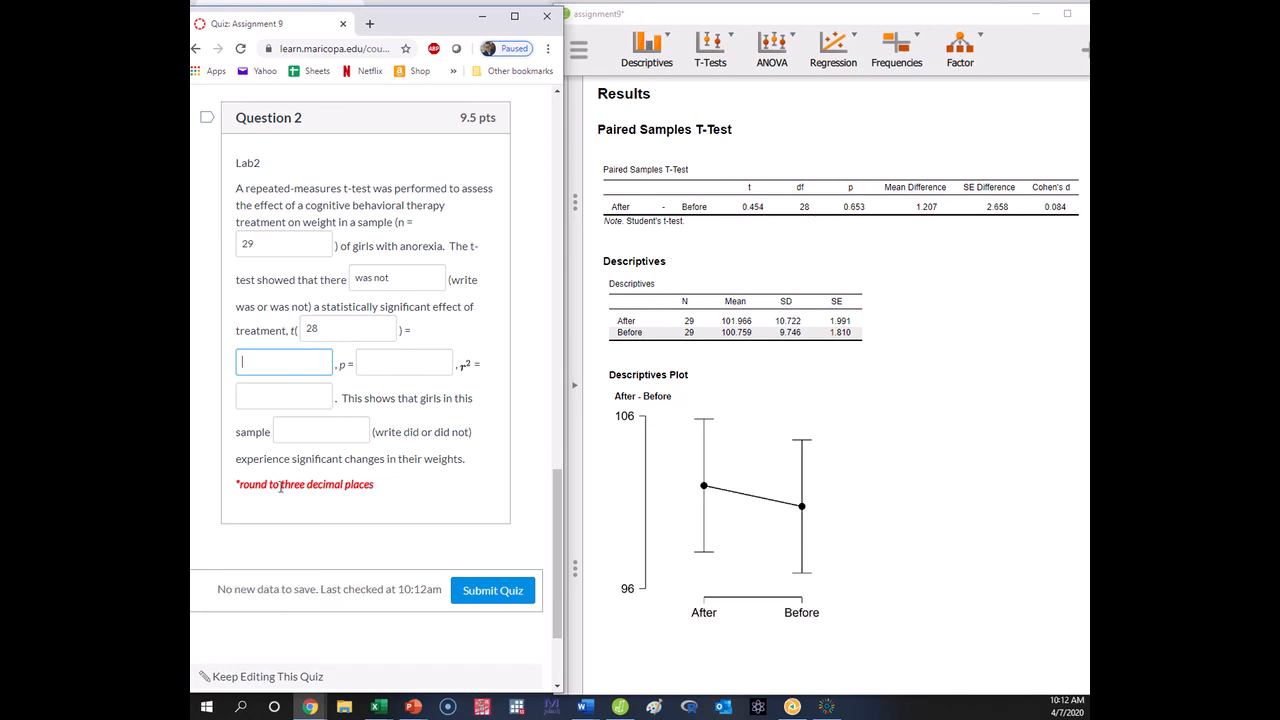
type(".454")
key("Tab")
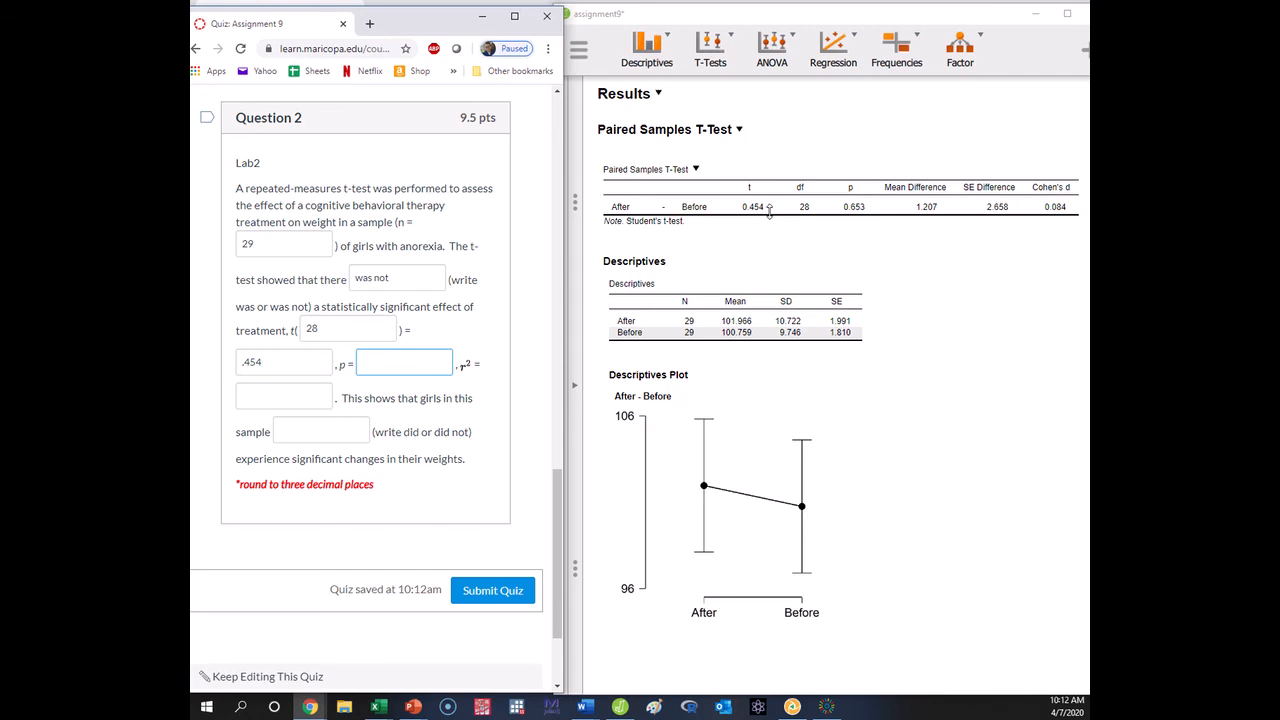
type(".653")
left_click(279, 393)
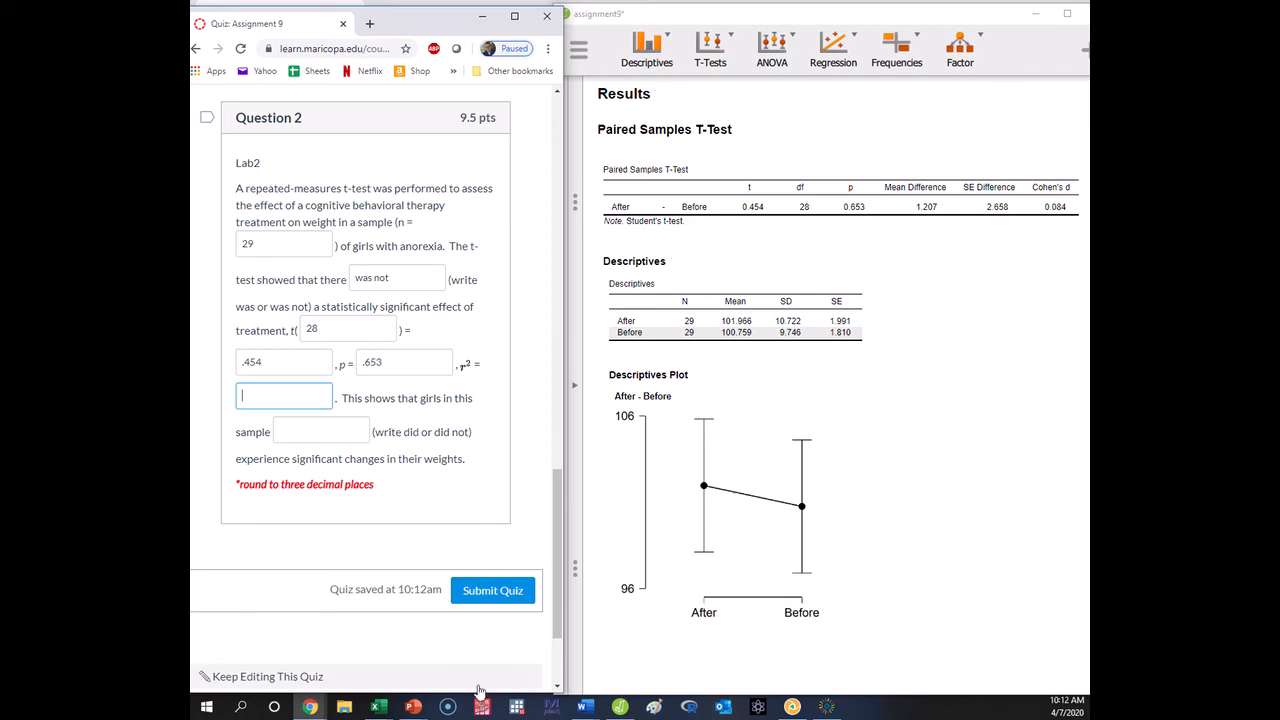
Switch to Excel with a new blank workbook
left_click(378, 707)
right_click(378, 713)
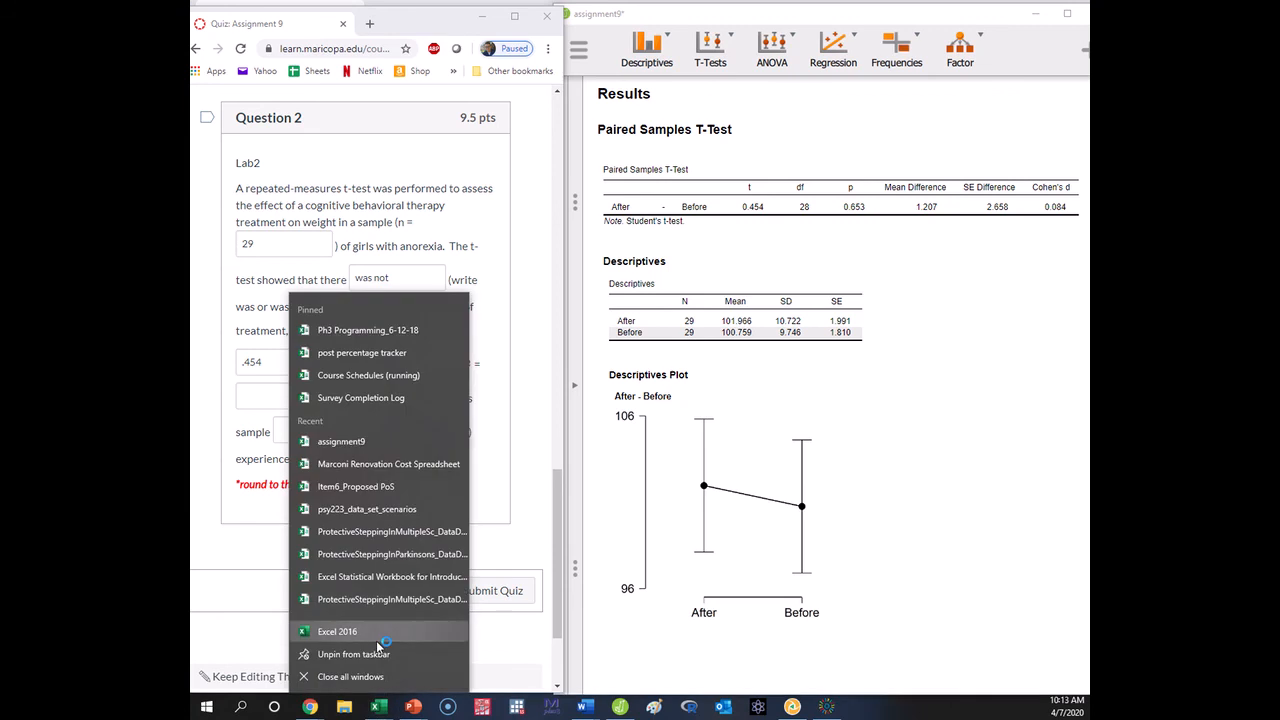
left_click(376, 640)
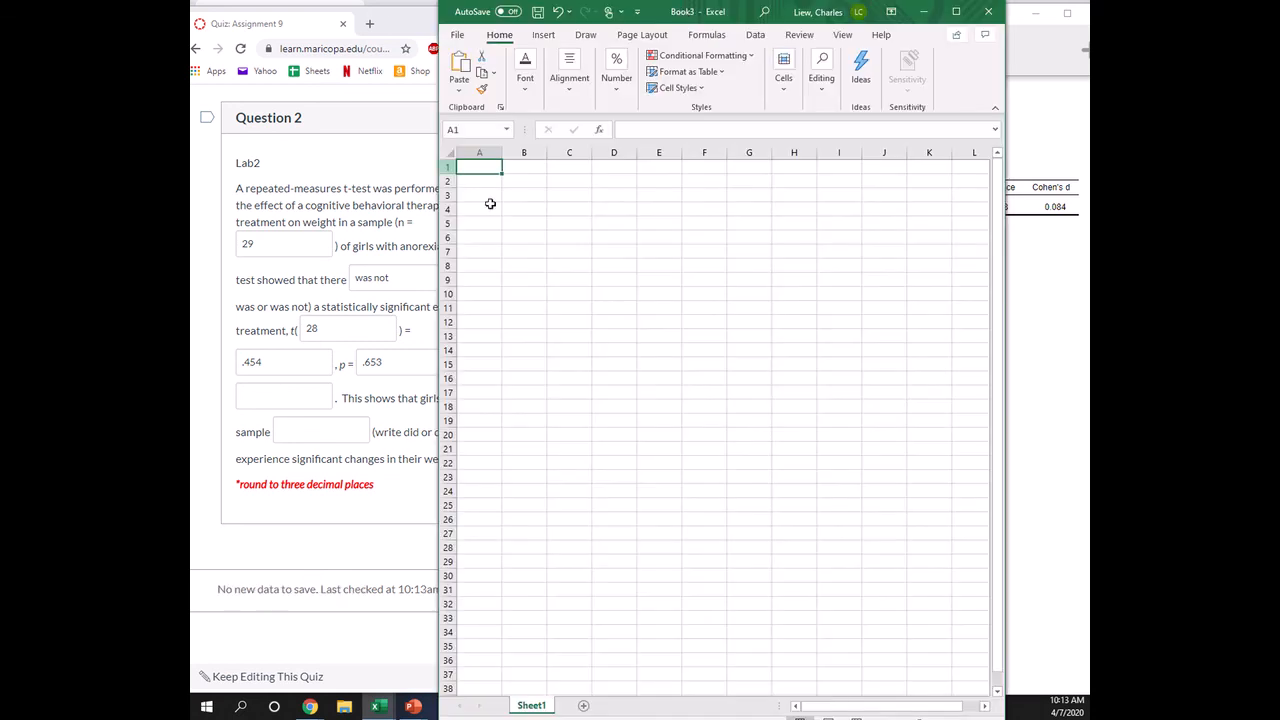
Shrink the blank workbook window, move it clear of the JASP results, and calculate r² in cell A1 with =0.454^2/(0.454^2+28)
left_click_drag(1003, 697, 779, 292)
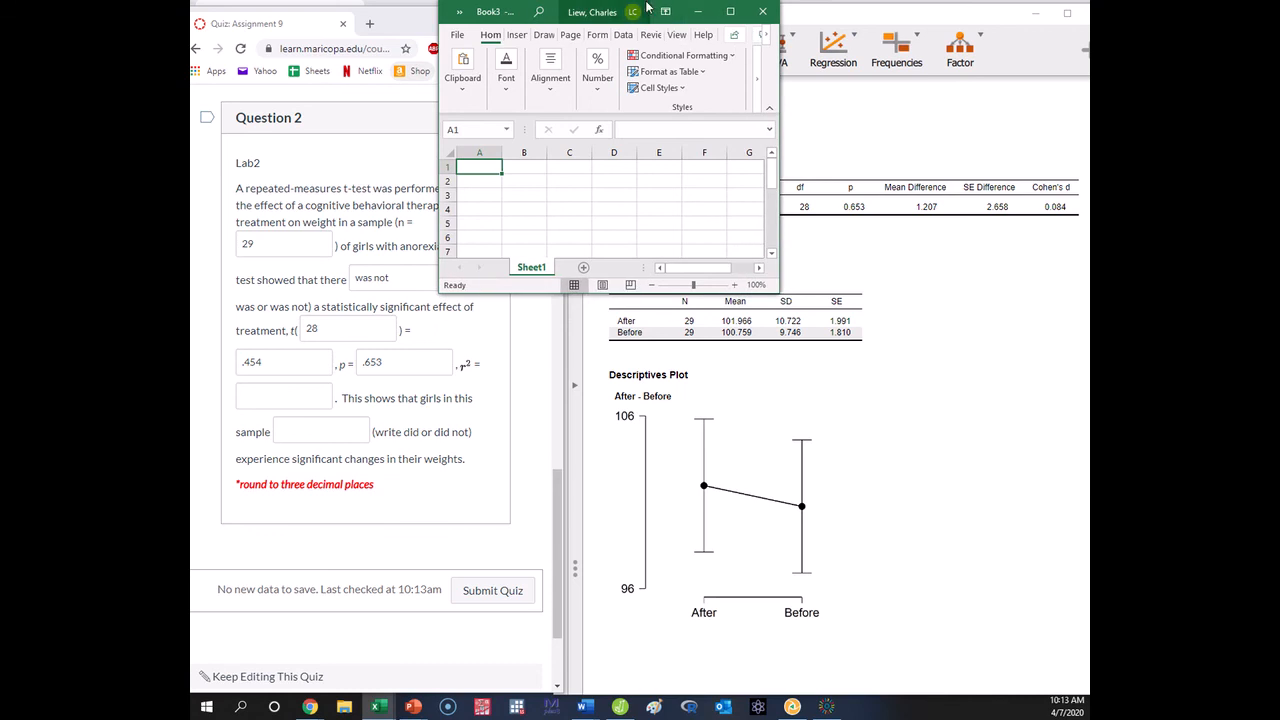
left_click_drag(660, 12, 415, 138)
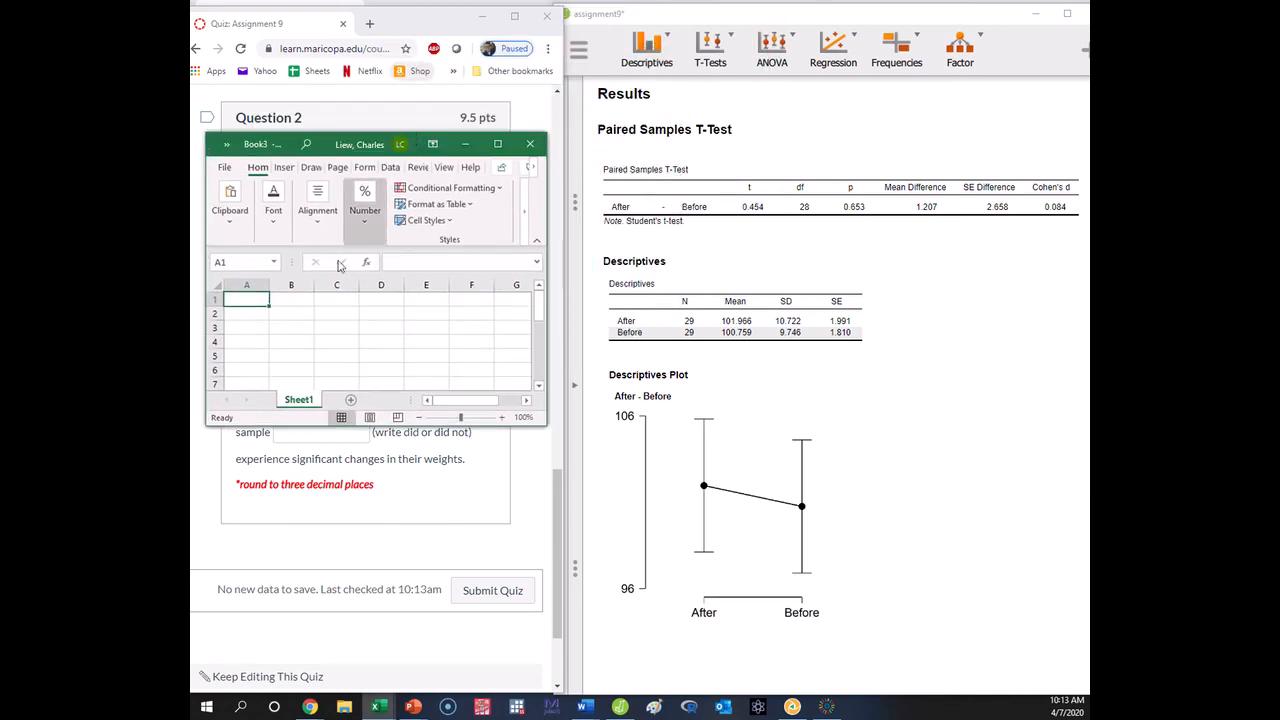
type("=")
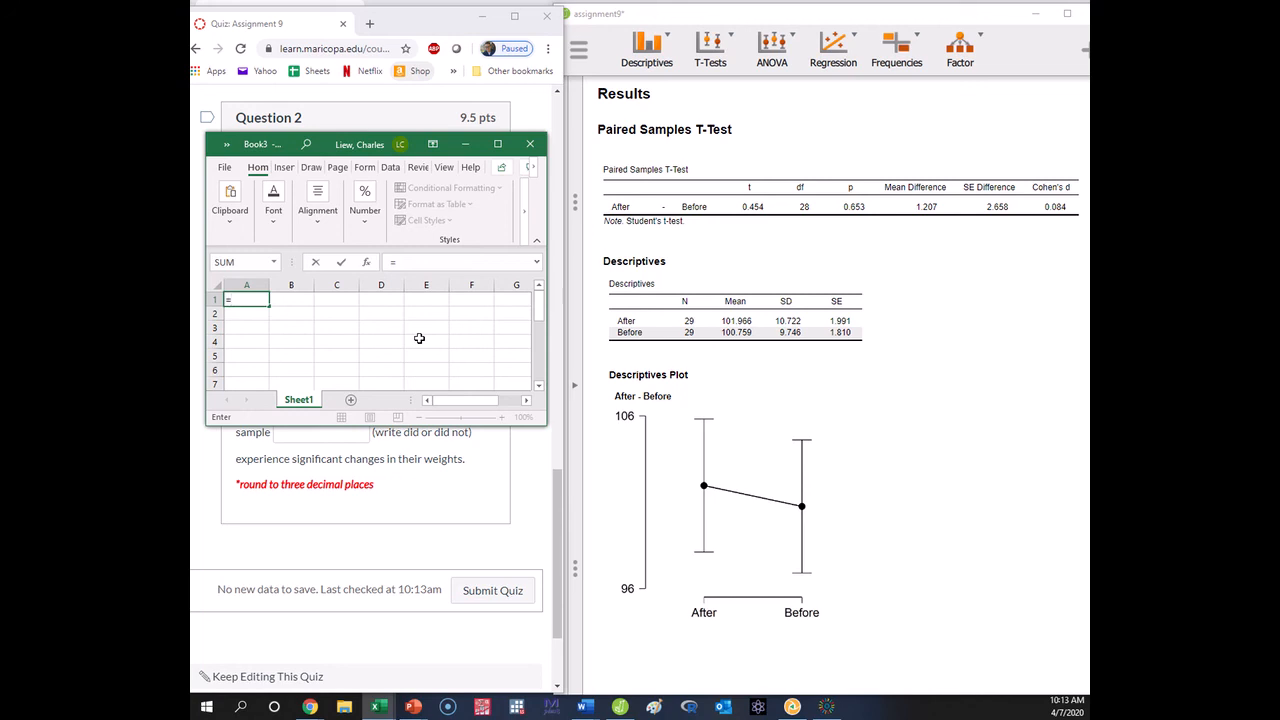
type("0.454^2/(0.454^2+")
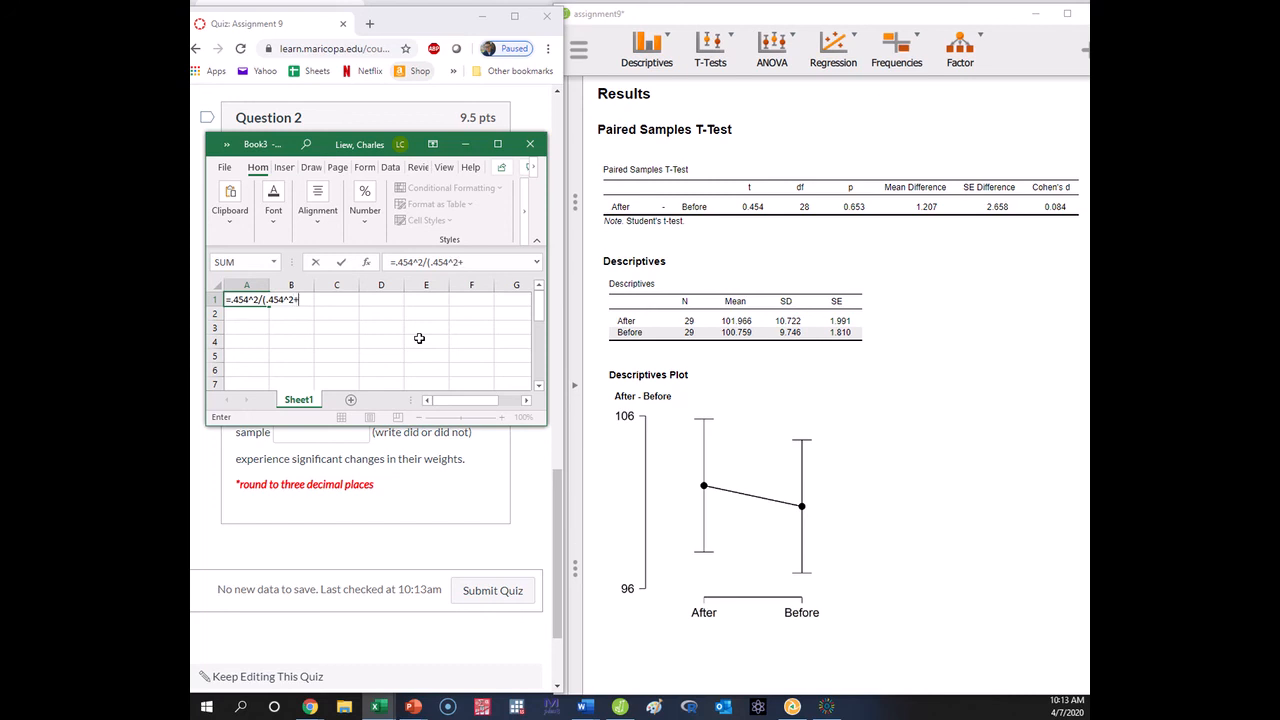
type("28)")
key("Return")
left_click(252, 299)
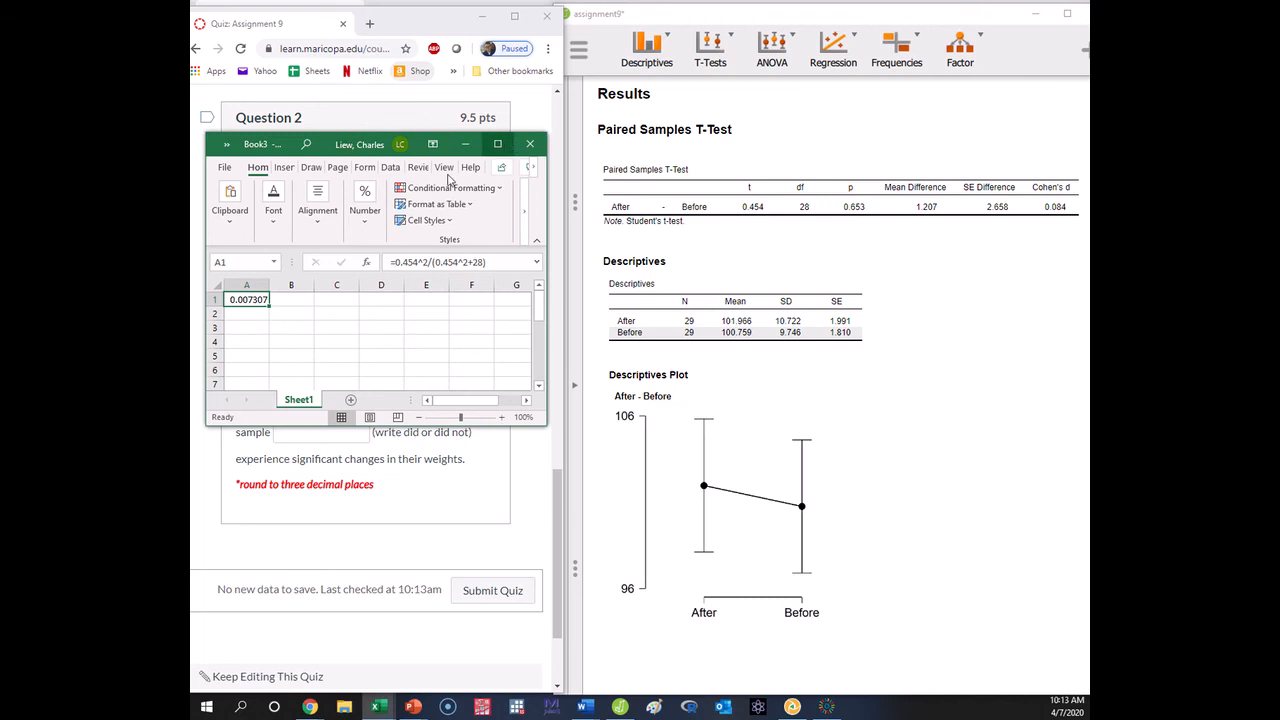
Return to the quiz and complete Question 2 with .007 as r² and "did not" as the wording about significant weight changes
left_click(449, 478)
left_click(297, 404)
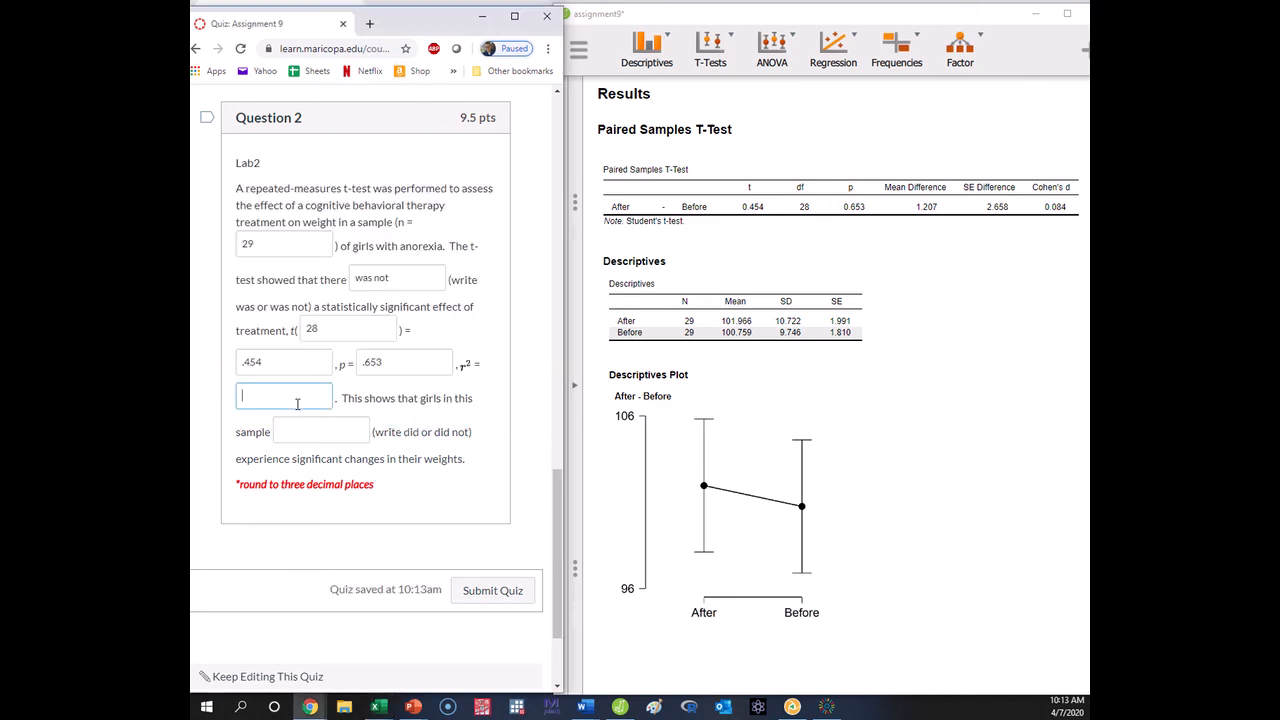
type(".007")
left_click(324, 436)
type("di")
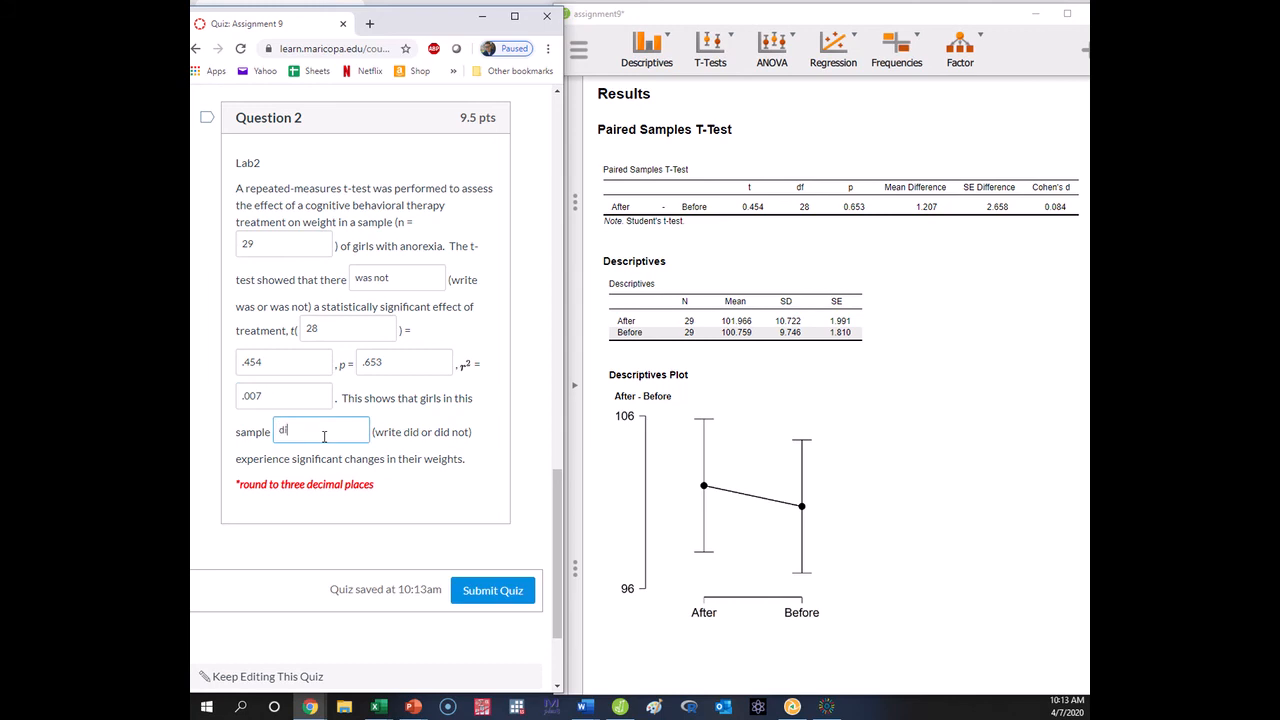
type("d not")
scroll(386, 308, "up", 5)
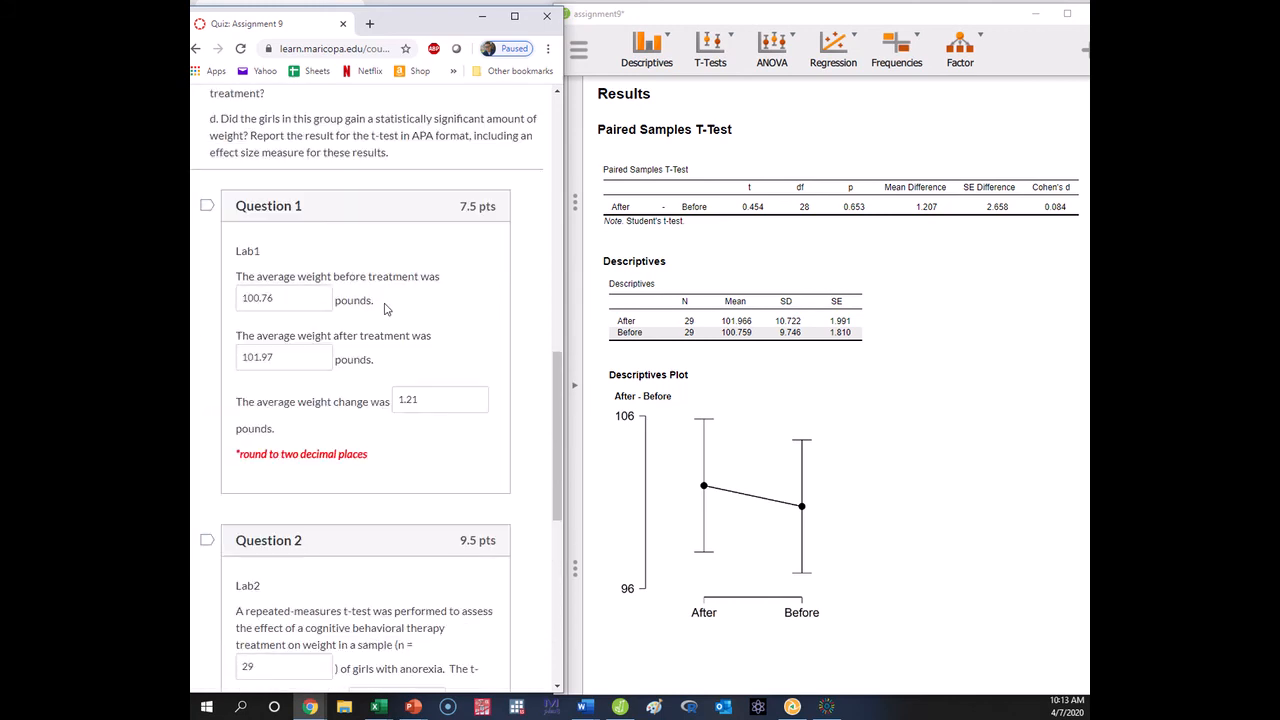
scroll(386, 308, "down", 5)
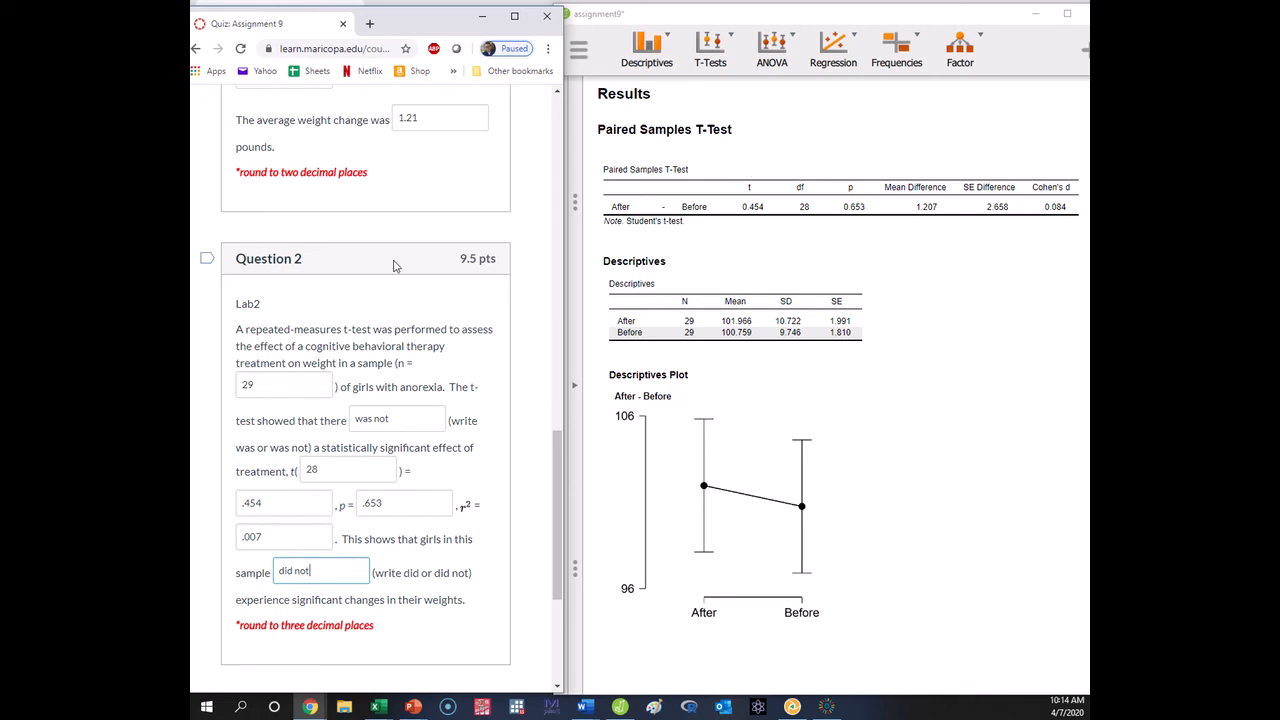
scroll(393, 265, "up", 3)
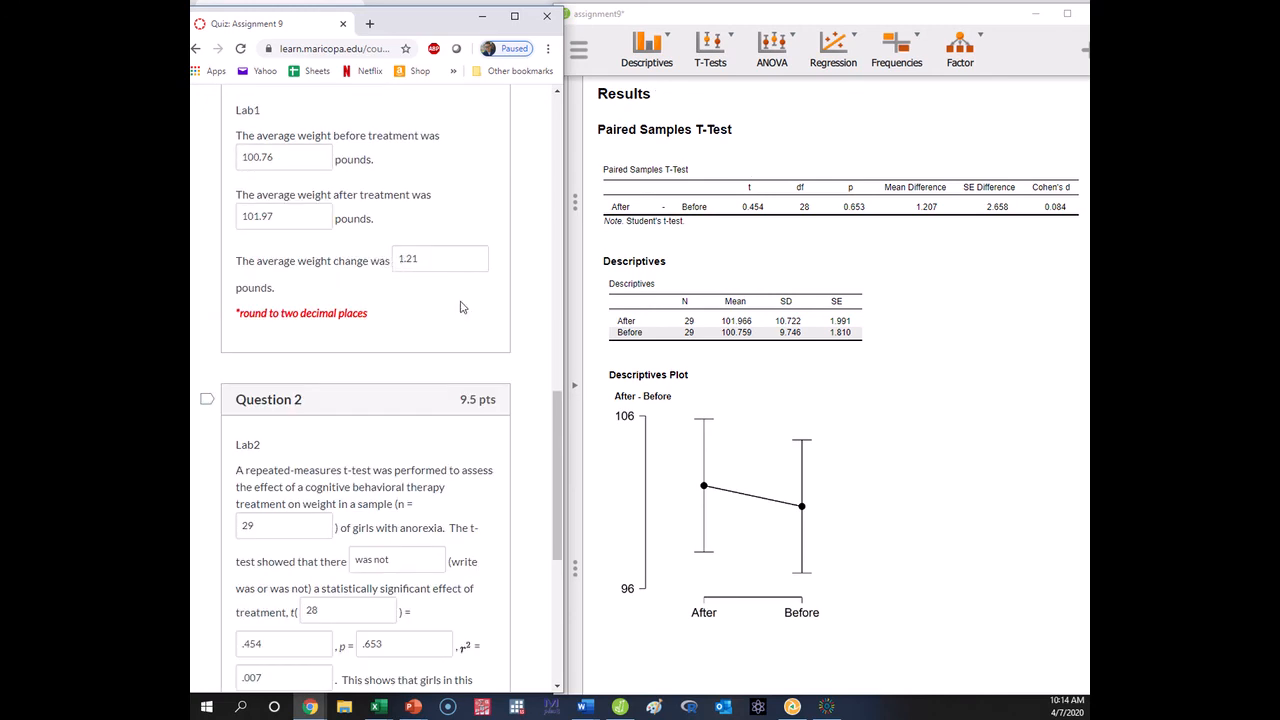
scroll(463, 305, "up", 1)
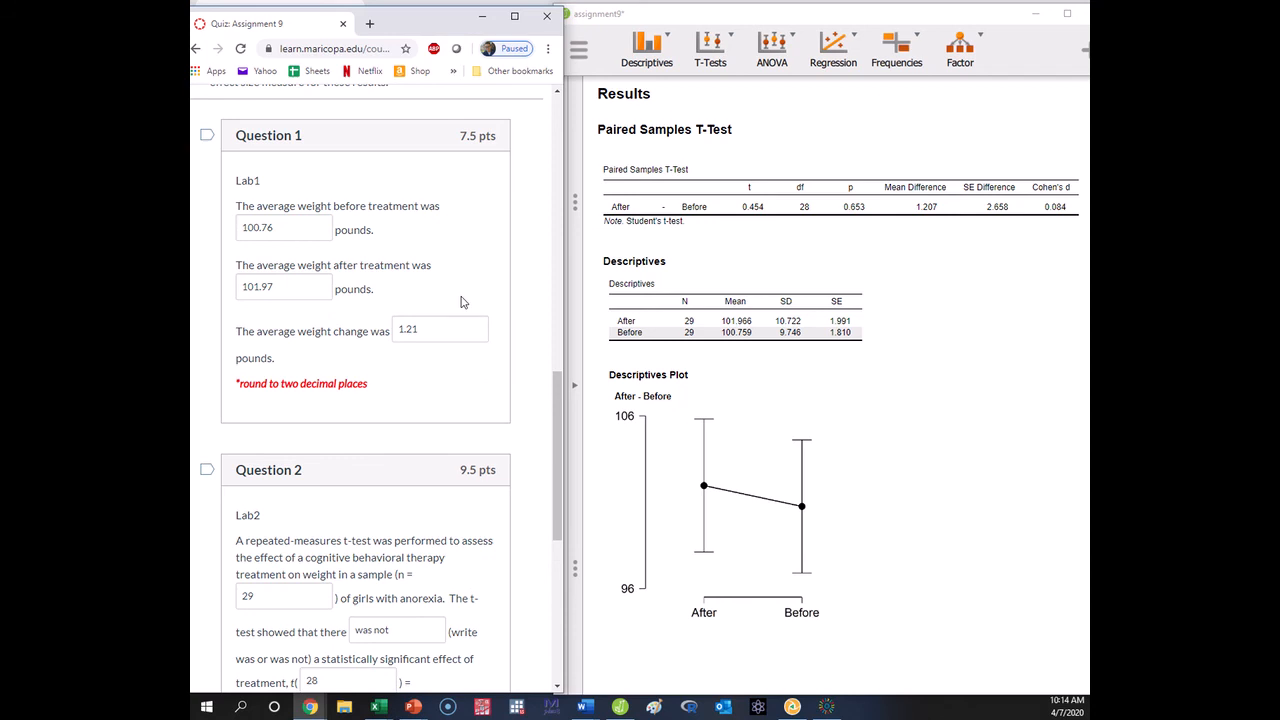